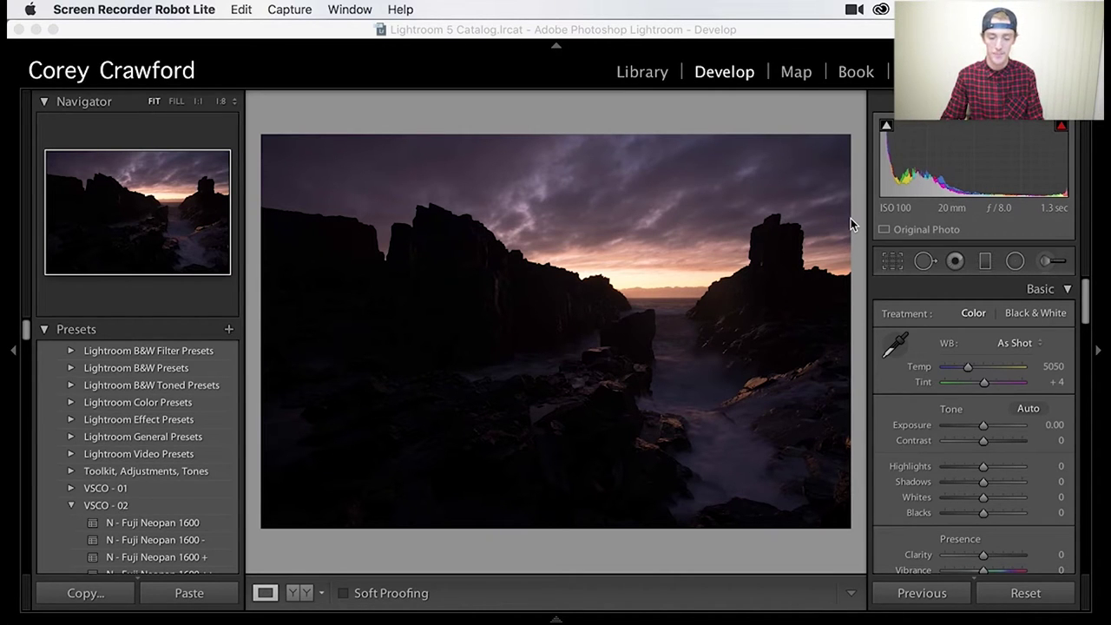
Bring Lightroom forward with the dark, unedited sea-stack sunset photo in Develop.
left_click(560, 94)
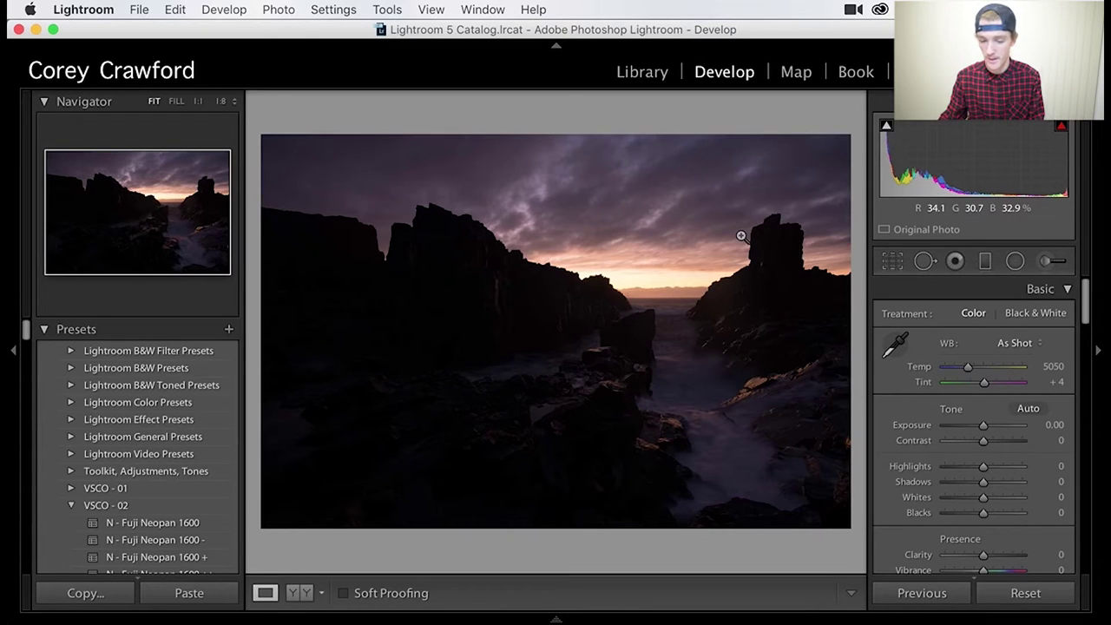
Review the Detail and Lens Corrections panels, then start Crop & Straighten at Original aspect.
scroll(955, 382, "down", 1)
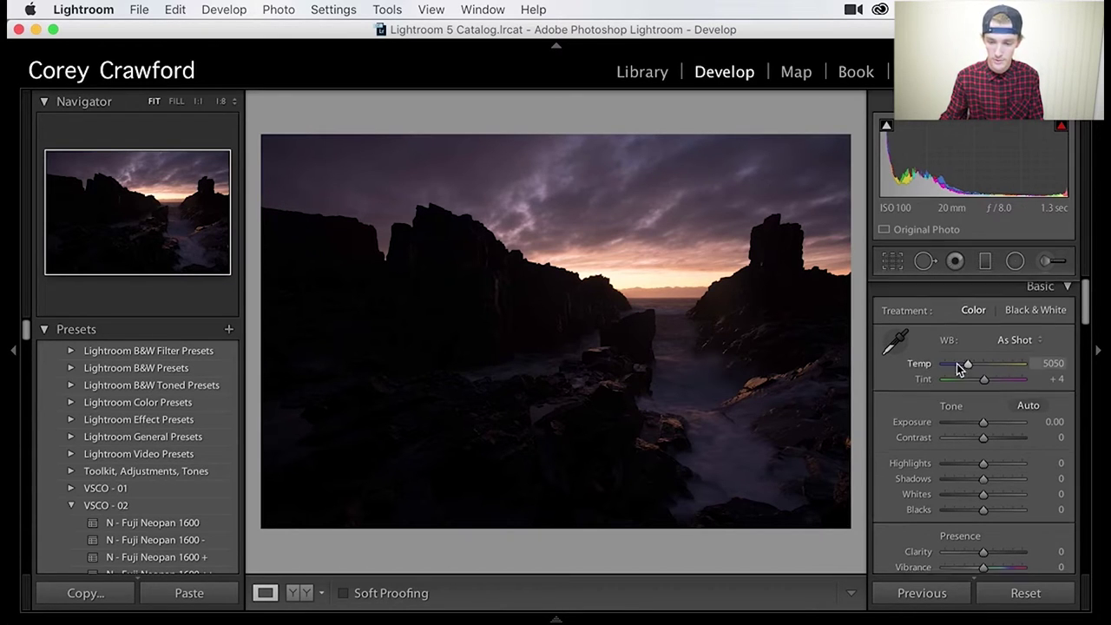
scroll(960, 370, "down", 15)
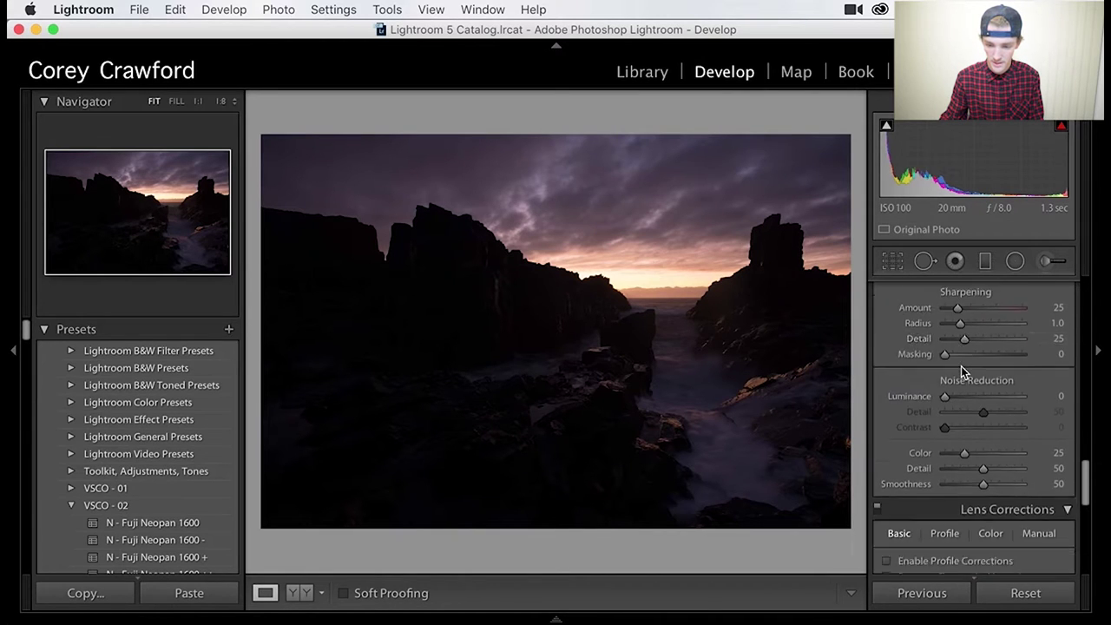
scroll(959, 369, "down", 5)
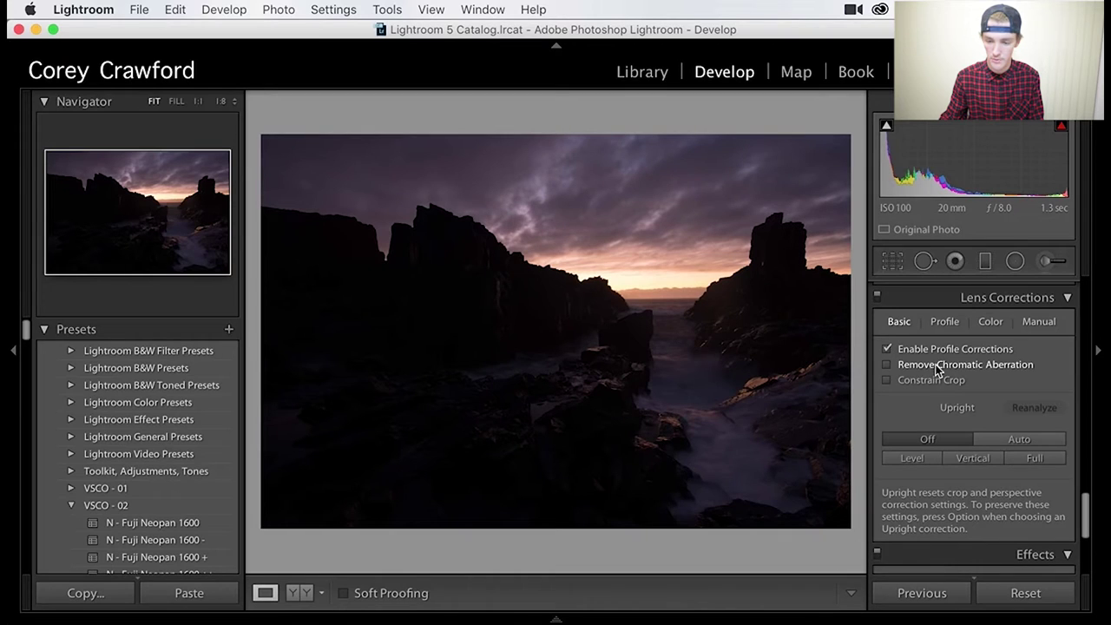
scroll(946, 367, "down", 1)
scroll(1004, 421, "up", 5)
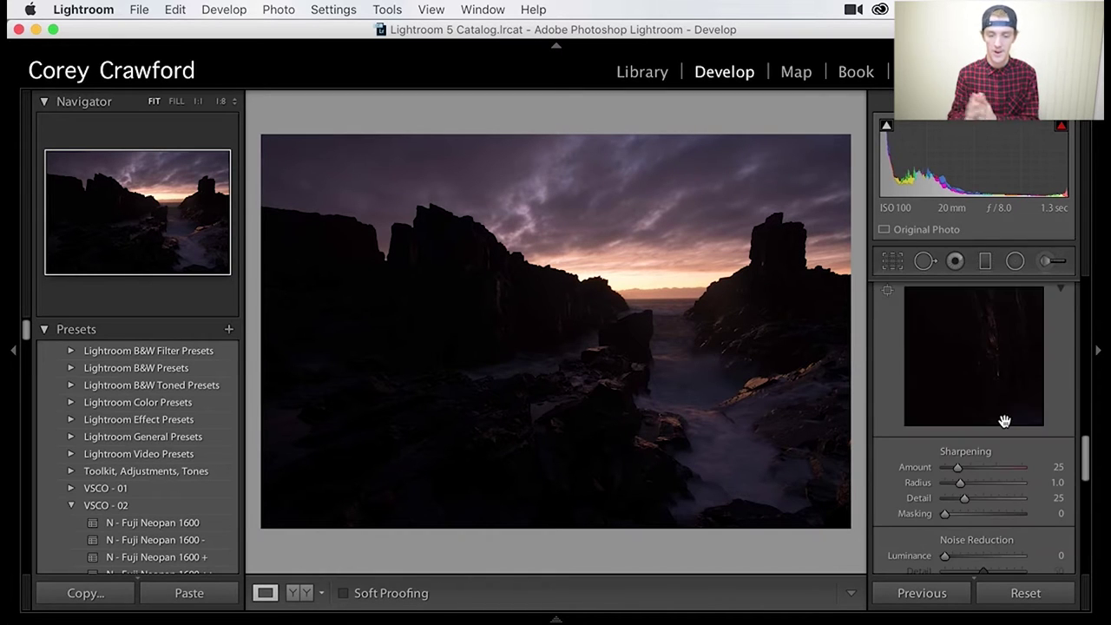
scroll(981, 413, "up", 10)
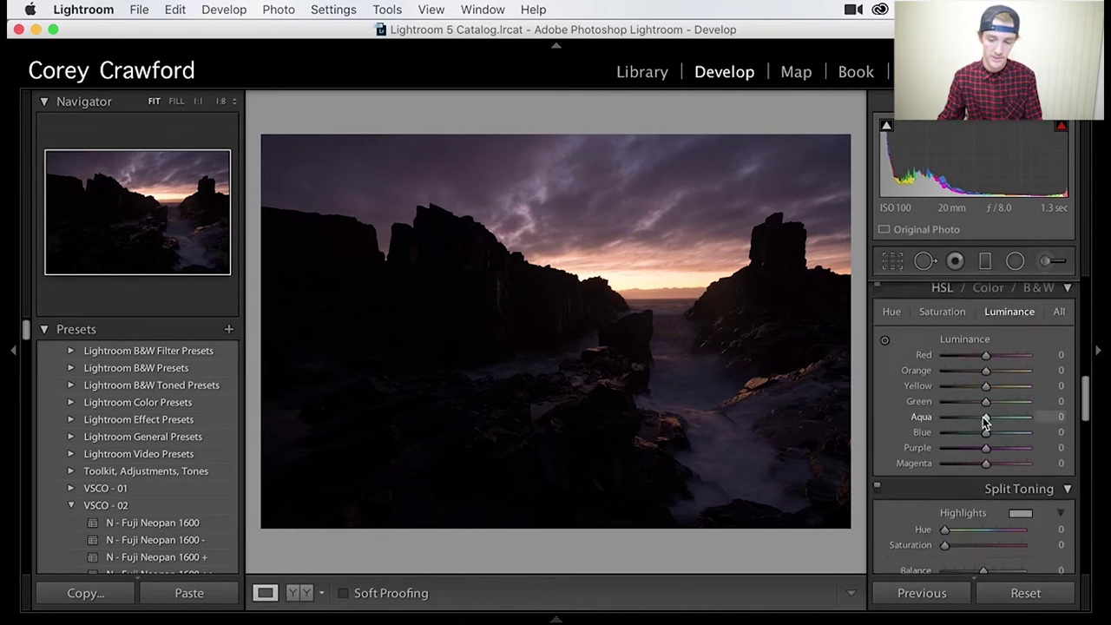
scroll(964, 349, "up", 3)
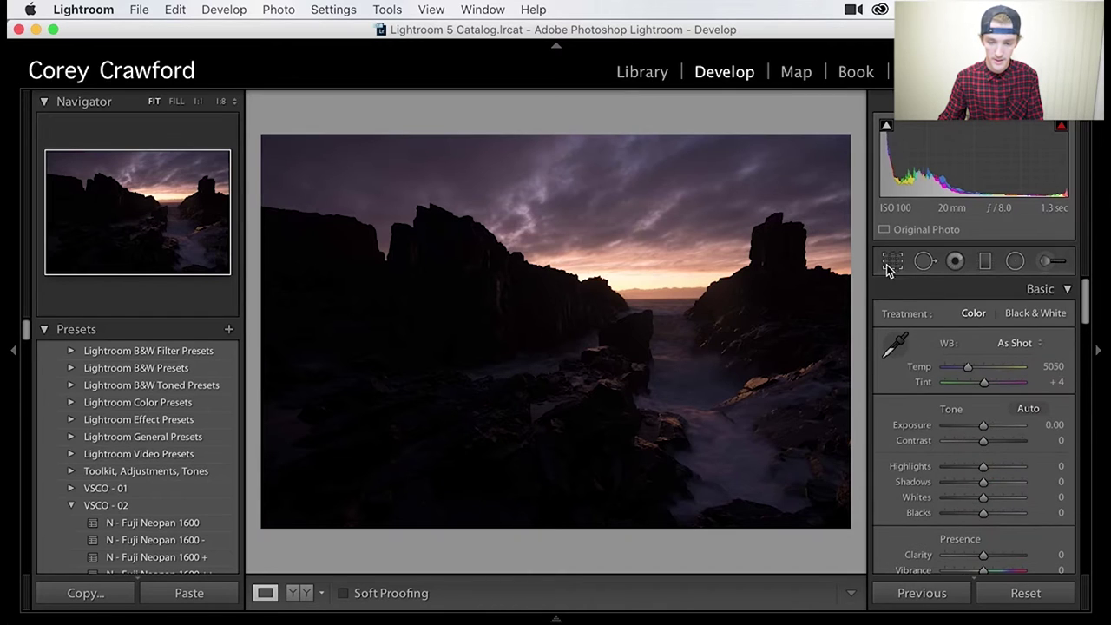
left_click(893, 261)
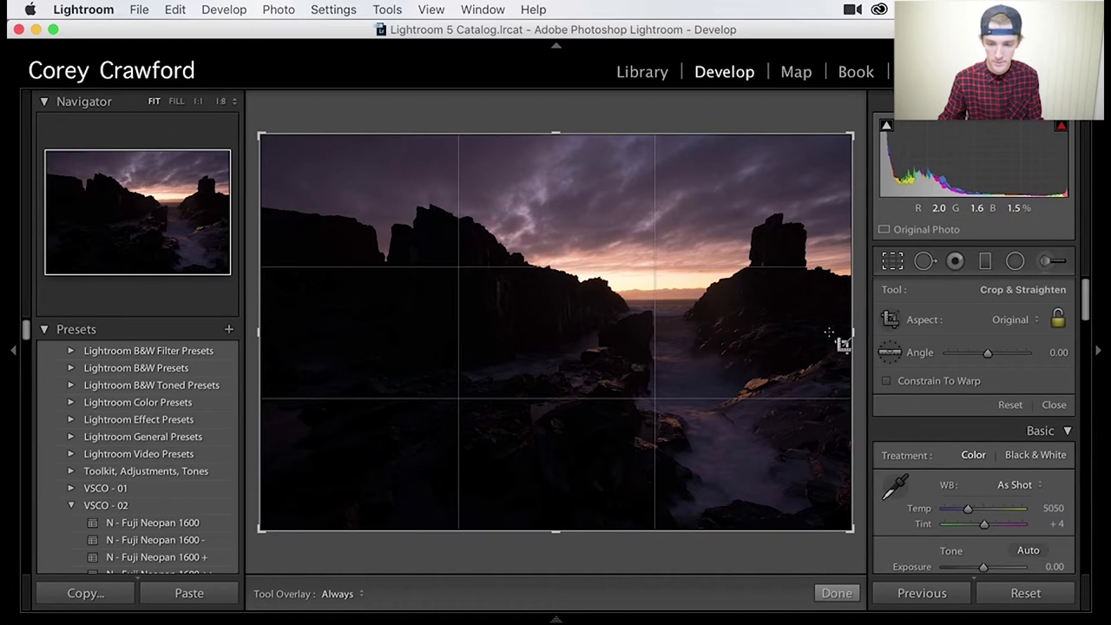
Lift Shadows to +100 and Exposure to +1.70, then return to the crop overlay.
left_click(893, 269)
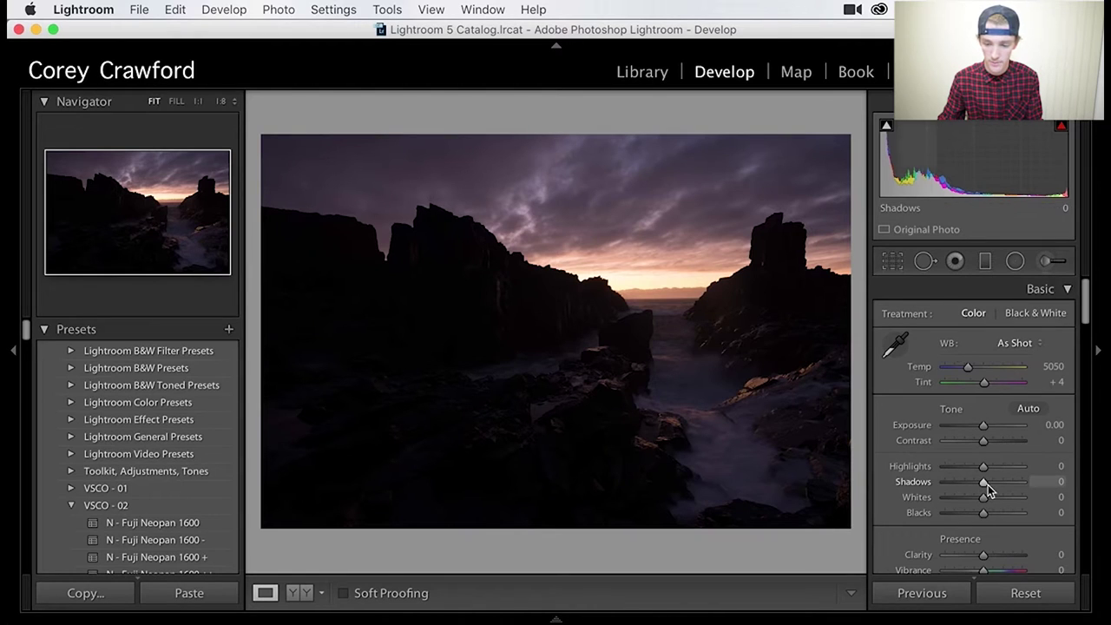
left_click_drag(989, 484, 1022, 481)
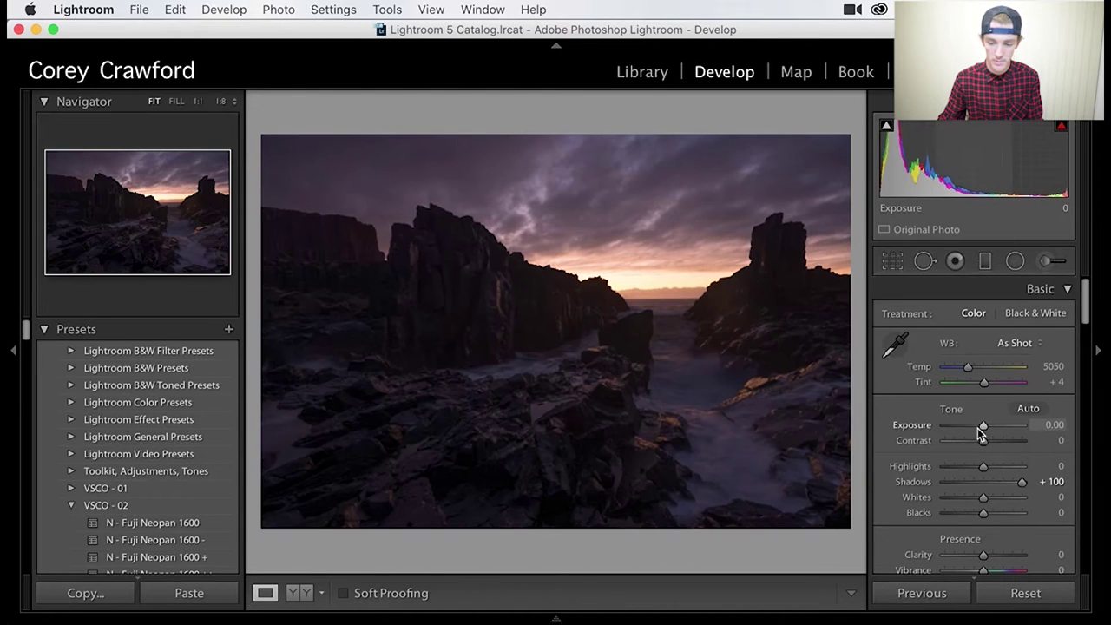
left_click_drag(982, 426, 996, 427)
left_click(893, 261)
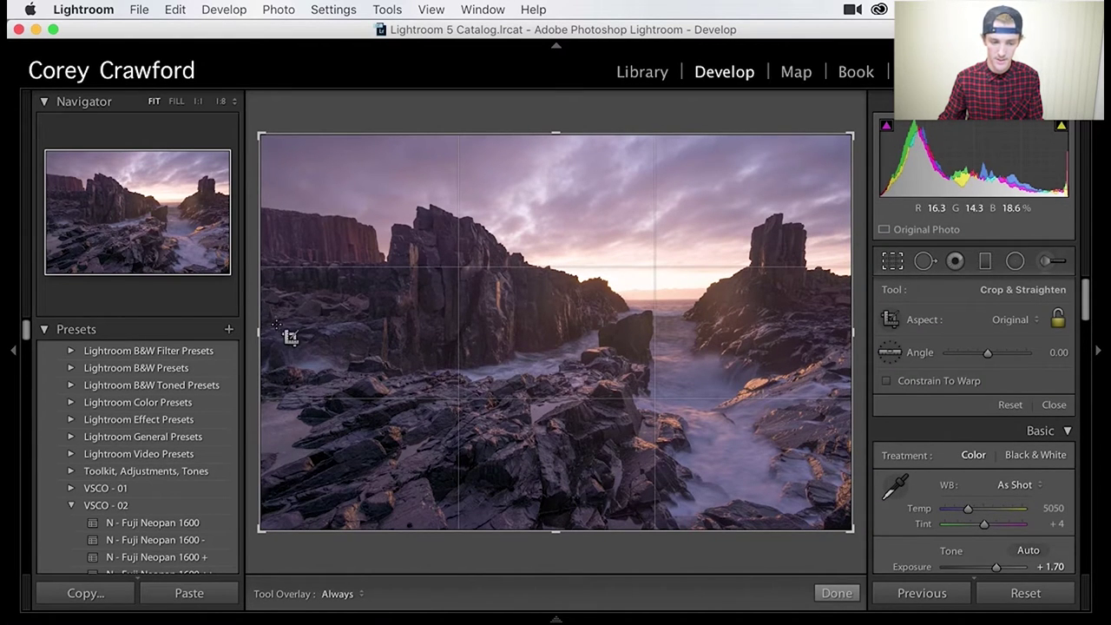
Trim the crop mostly from the left, nudge the right, top and bottom edges, and apply it.
left_click_drag(260, 334, 278, 328)
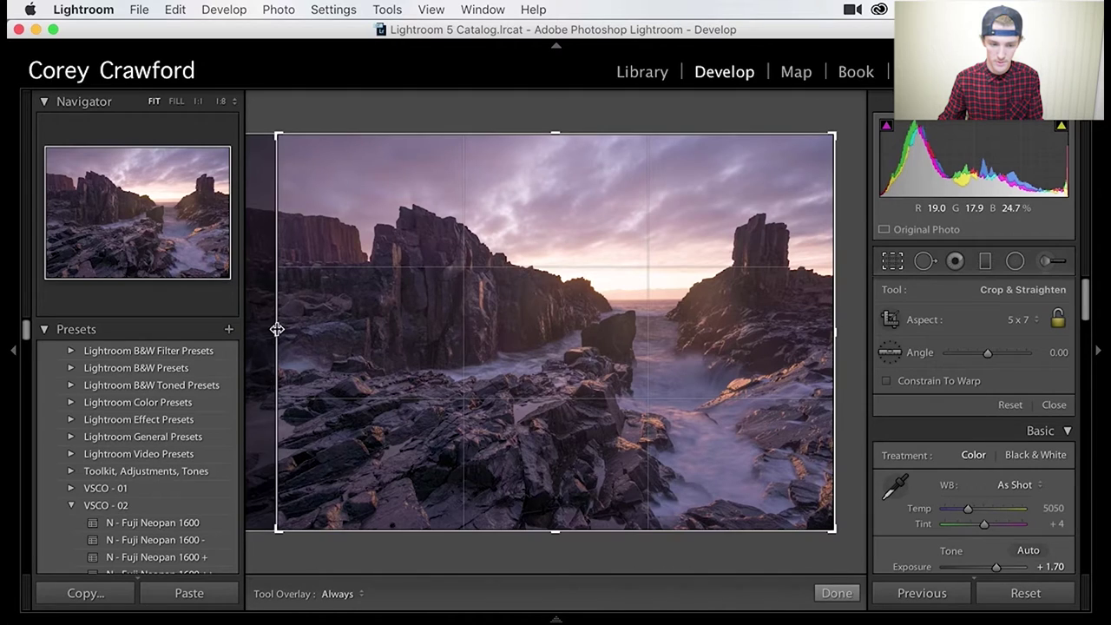
left_click_drag(277, 329, 290, 329)
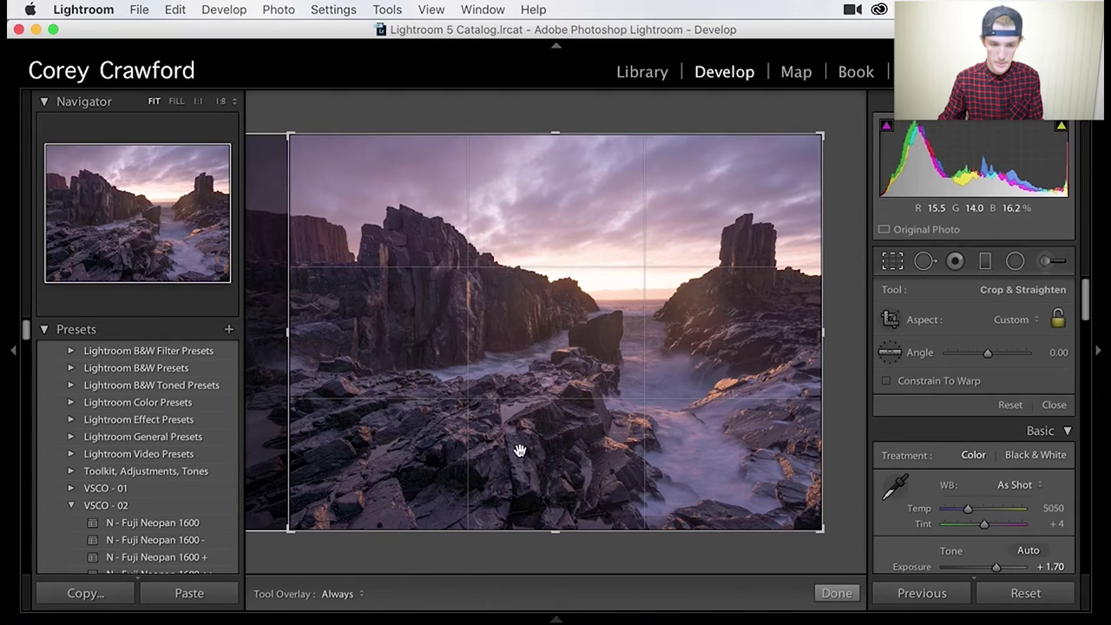
left_click_drag(294, 325, 282, 329)
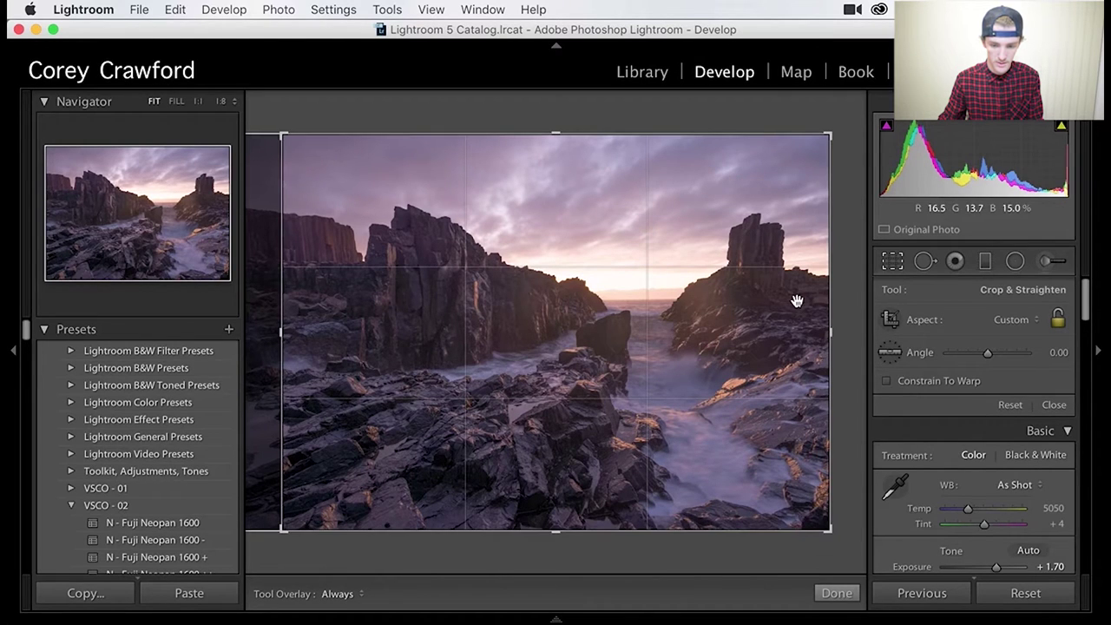
left_click_drag(825, 333, 821, 333)
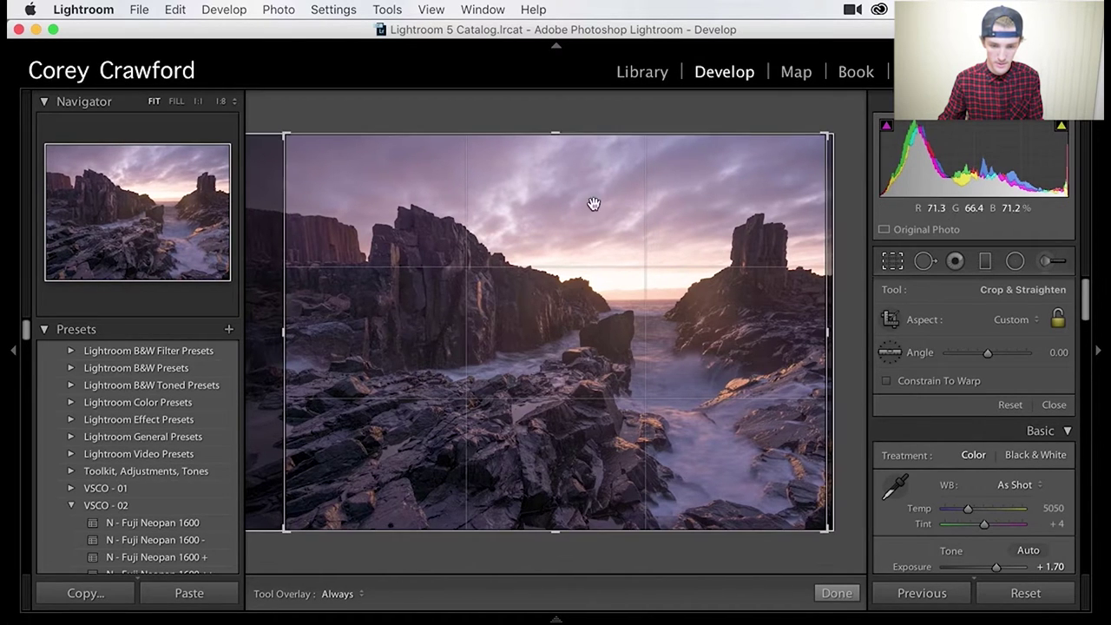
left_click_drag(555, 135, 553, 136)
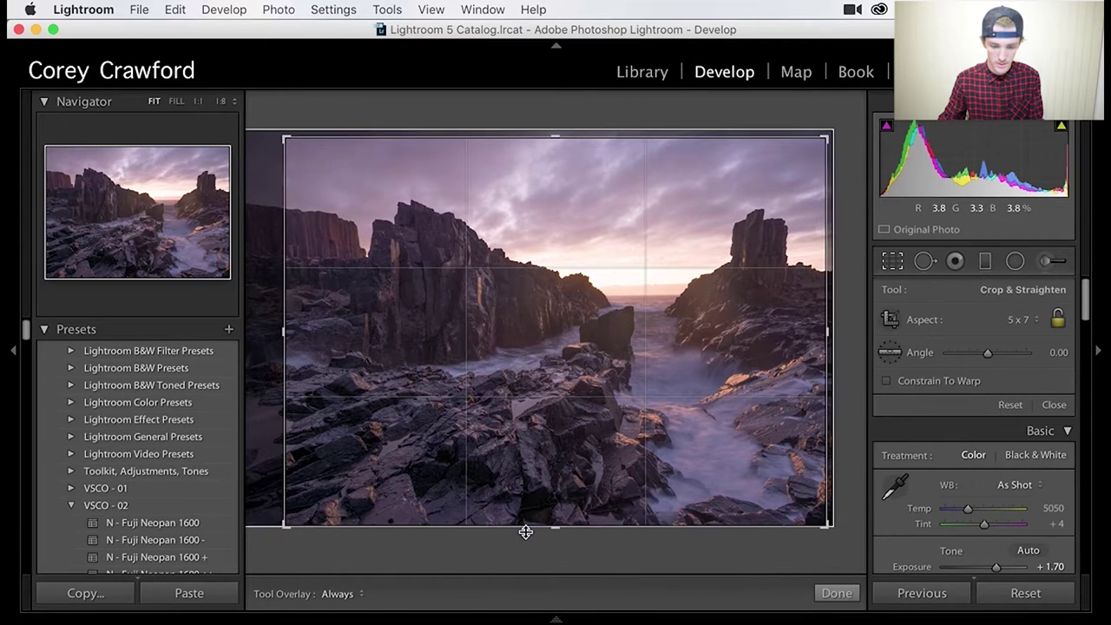
left_click_drag(550, 521, 554, 521)
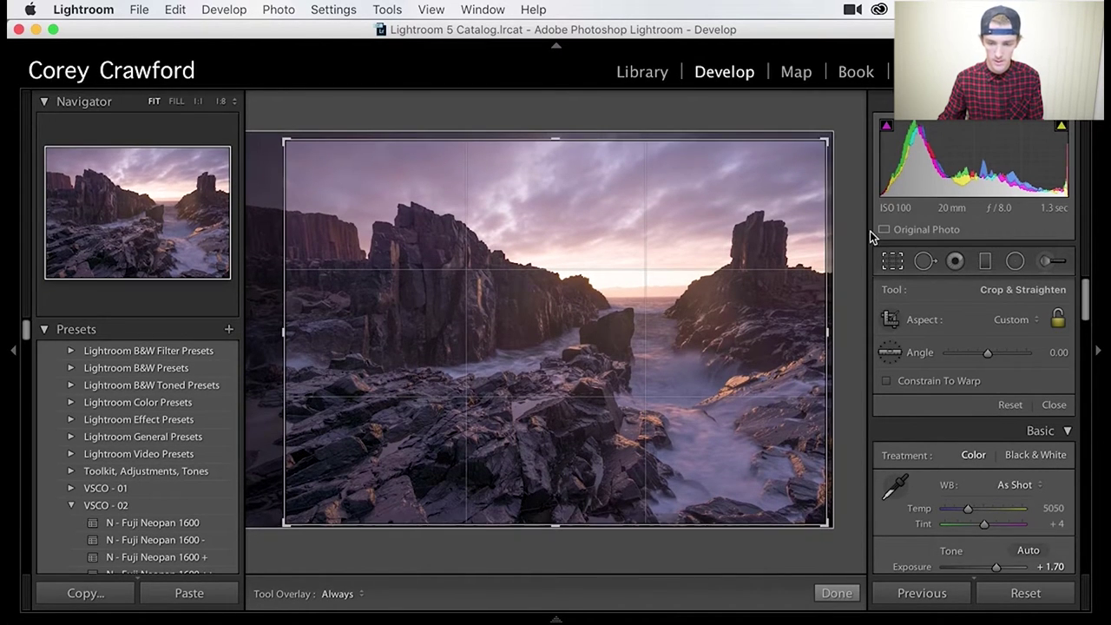
left_click(893, 261)
left_click(893, 261)
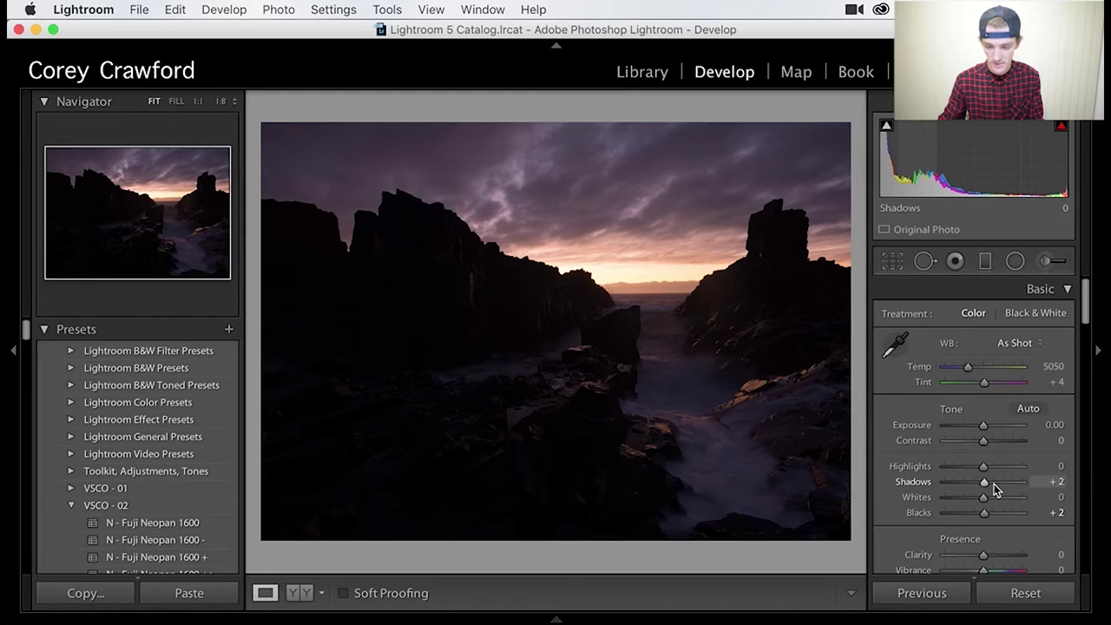
Set Shadows +100, Exposure +0.80, Contrast +6 and Blacks +40, and raise Highlights.
left_click_drag(985, 483, 1025, 483)
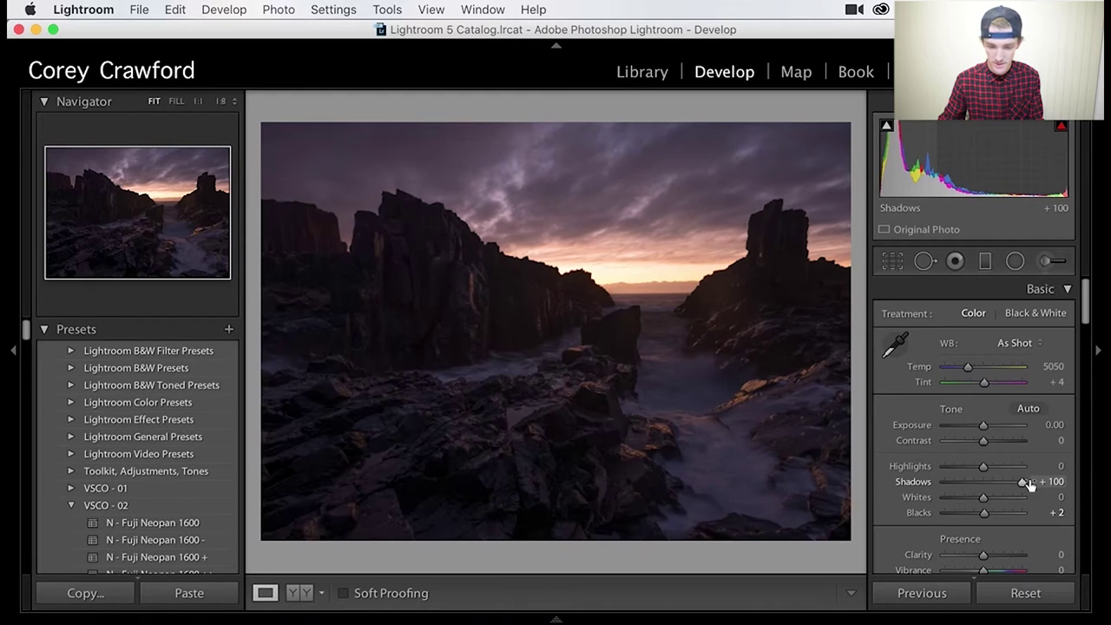
left_click(1050, 426)
type("0.8")
key("Return")
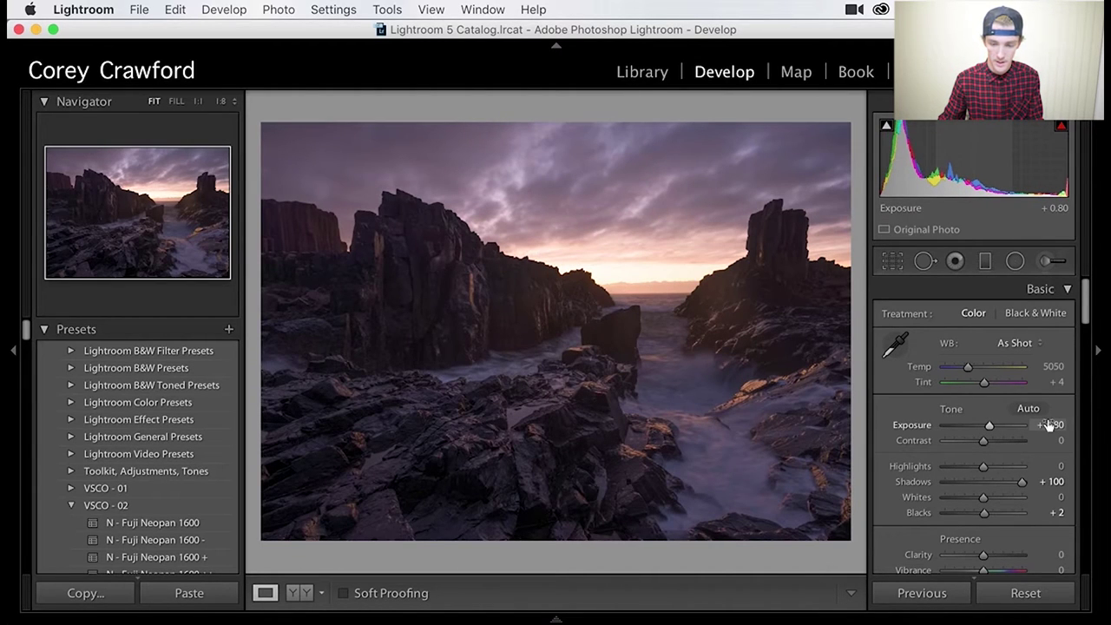
left_click_drag(987, 444, 990, 443)
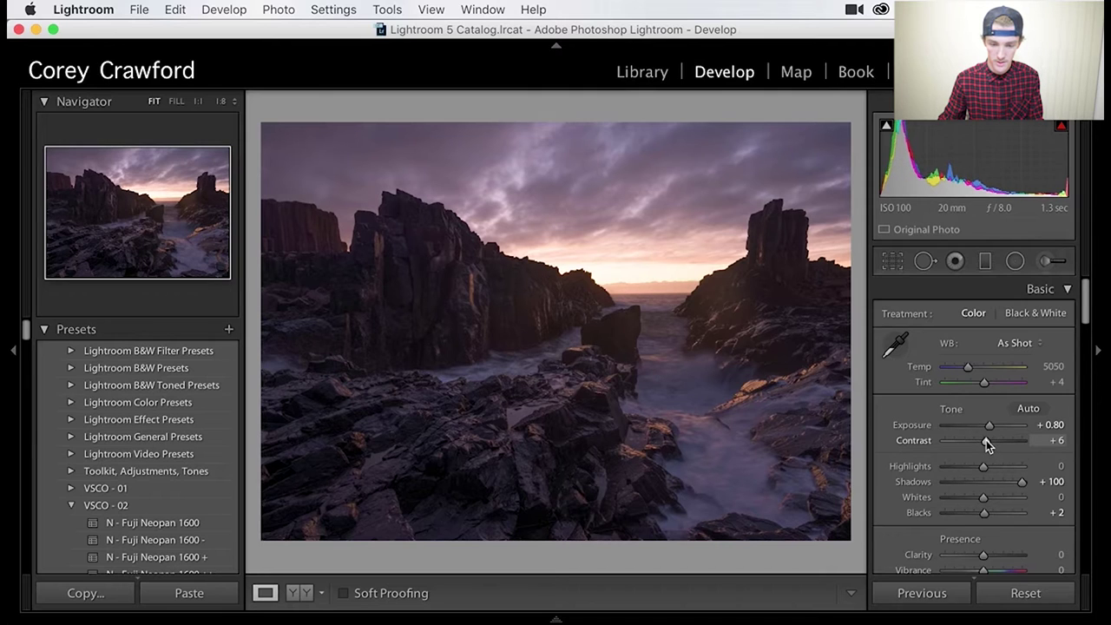
left_click_drag(984, 516, 1000, 516)
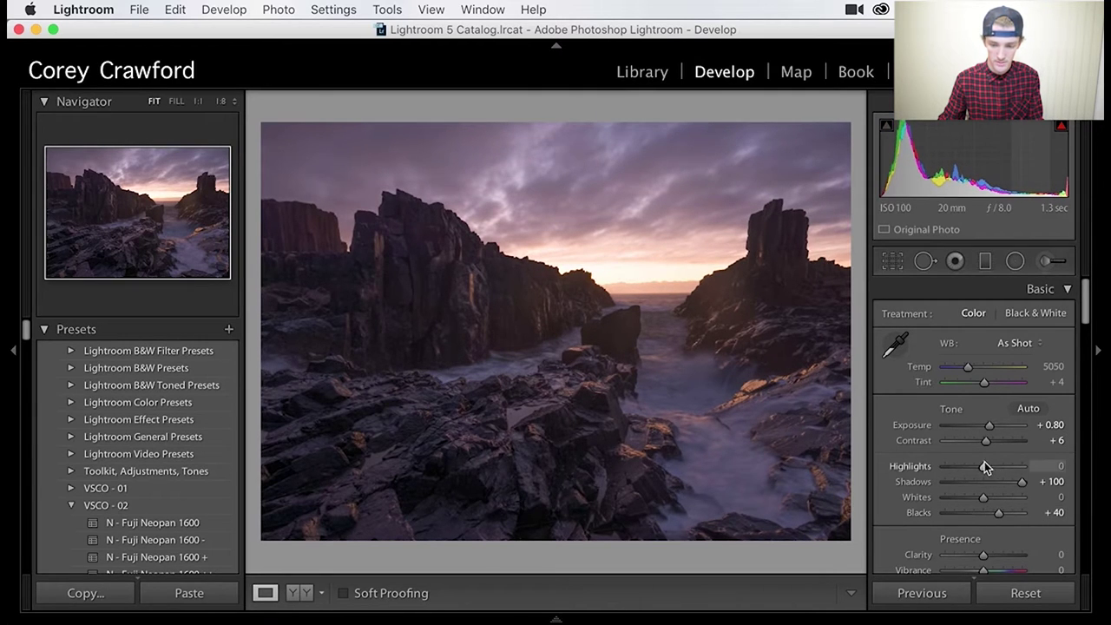
left_click_drag(982, 470, 994, 469)
Lower Clarity to -8 and pull Highlights back to +10.
scroll(981, 364, "down", 3)
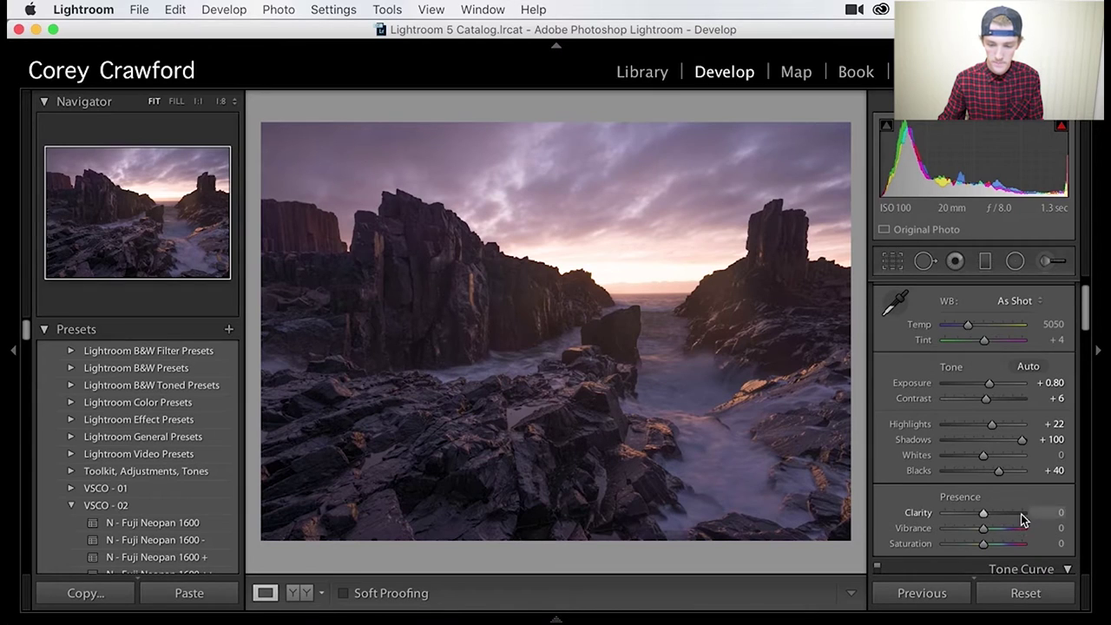
left_click_drag(991, 514, 983, 515)
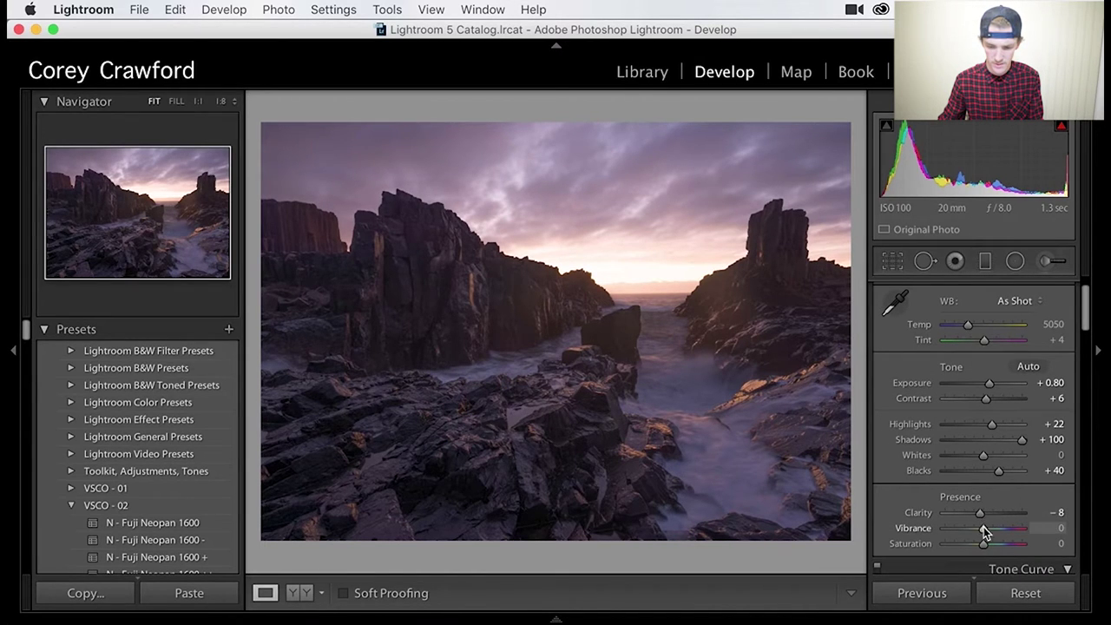
scroll(986, 469, "down", 15)
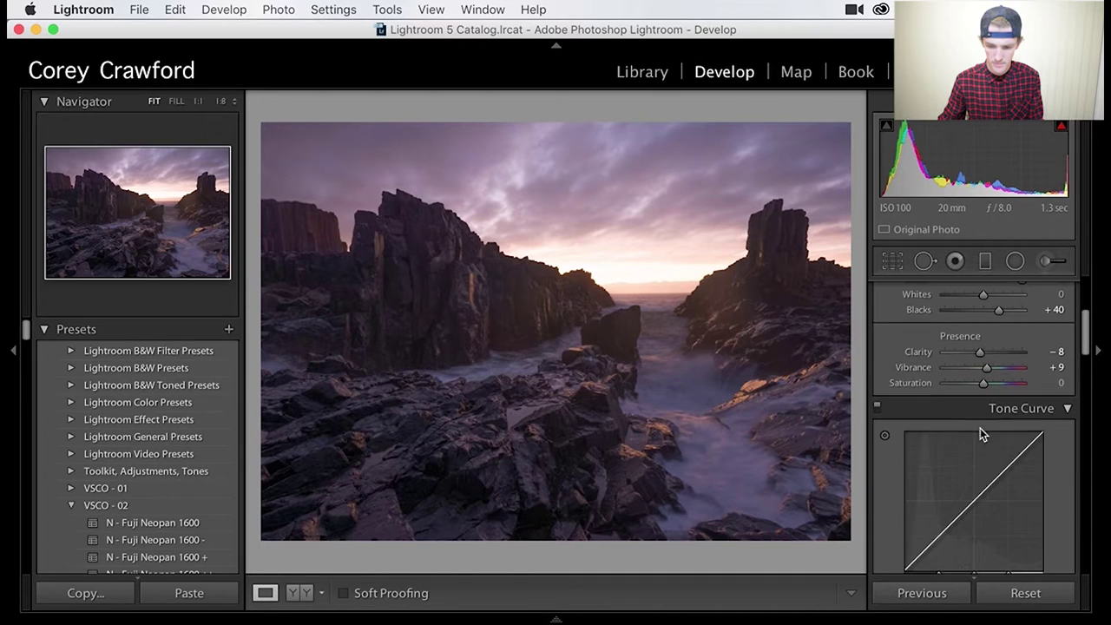
scroll(984, 403, "up", 10)
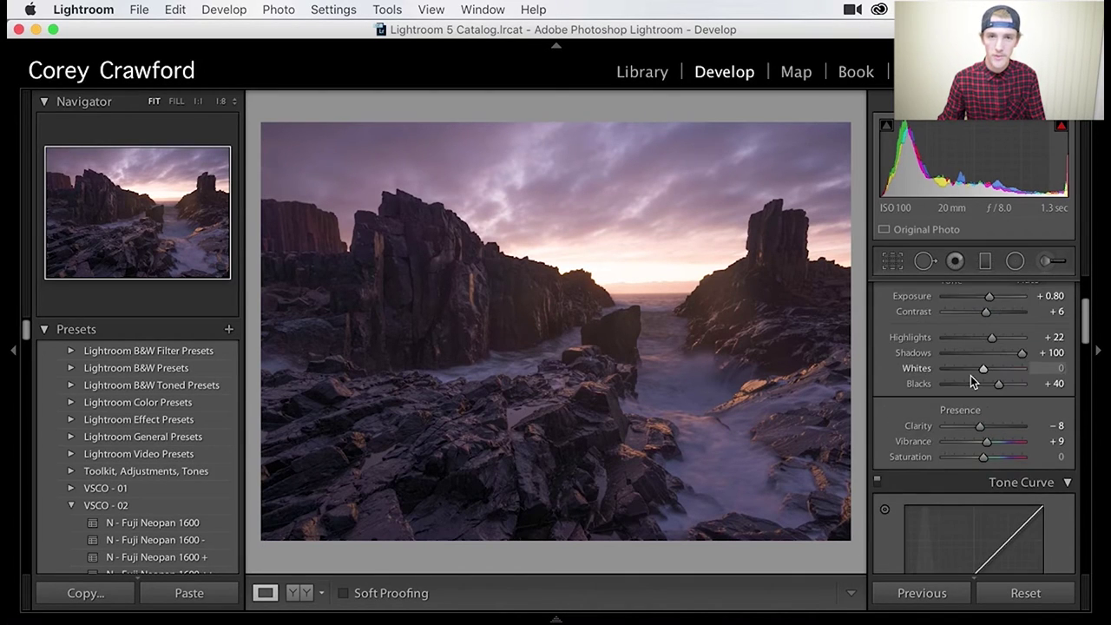
scroll(968, 382, "up", 2)
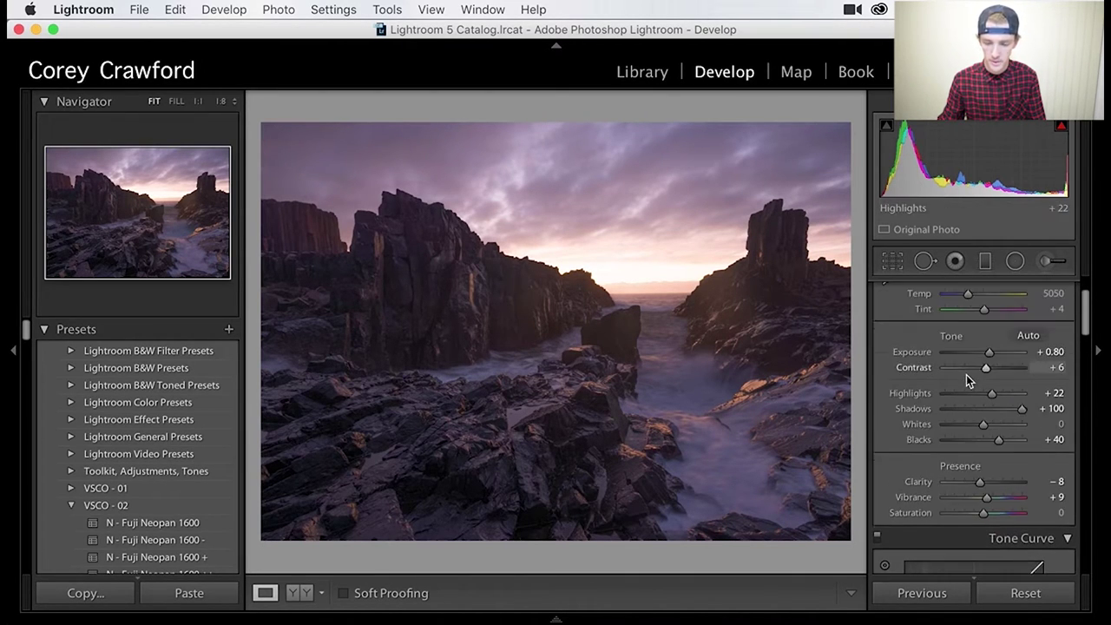
left_click_drag(995, 406, 988, 406)
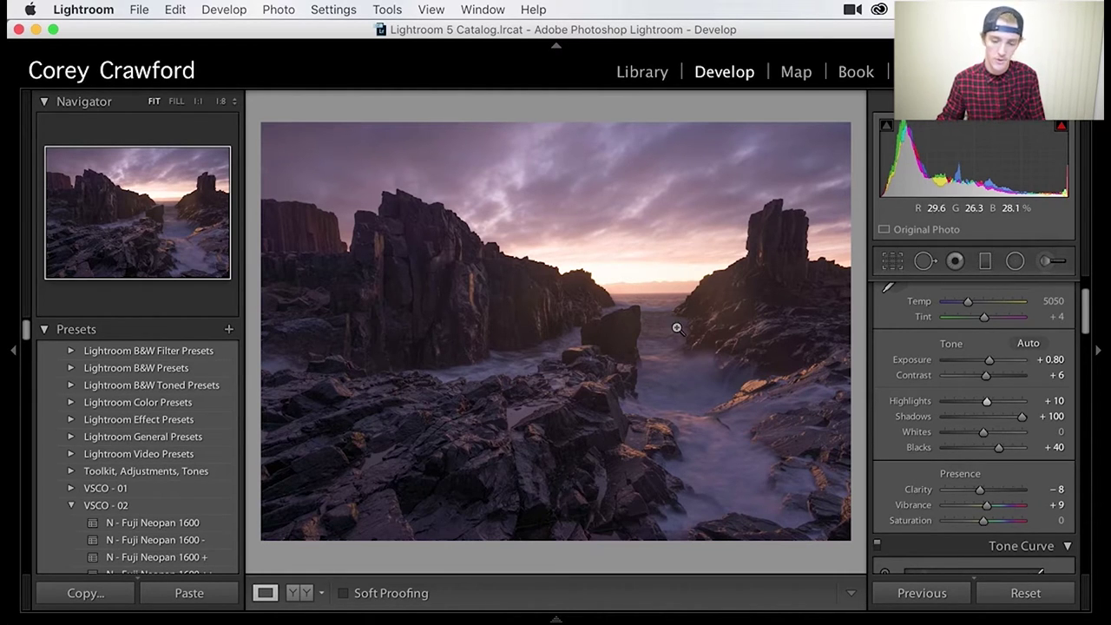
Send the photo to Photoshop CC 2015 via Edit In from the photo's context menu.
right_click(601, 300)
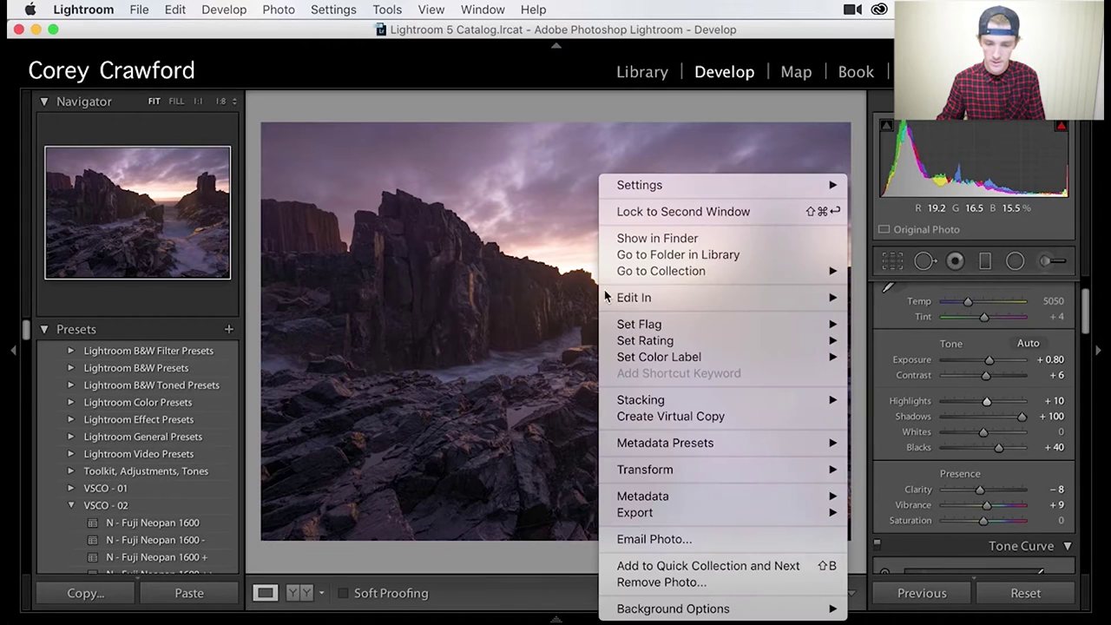
right_click(552, 278)
right_click(552, 278)
mouse_move(668, 305)
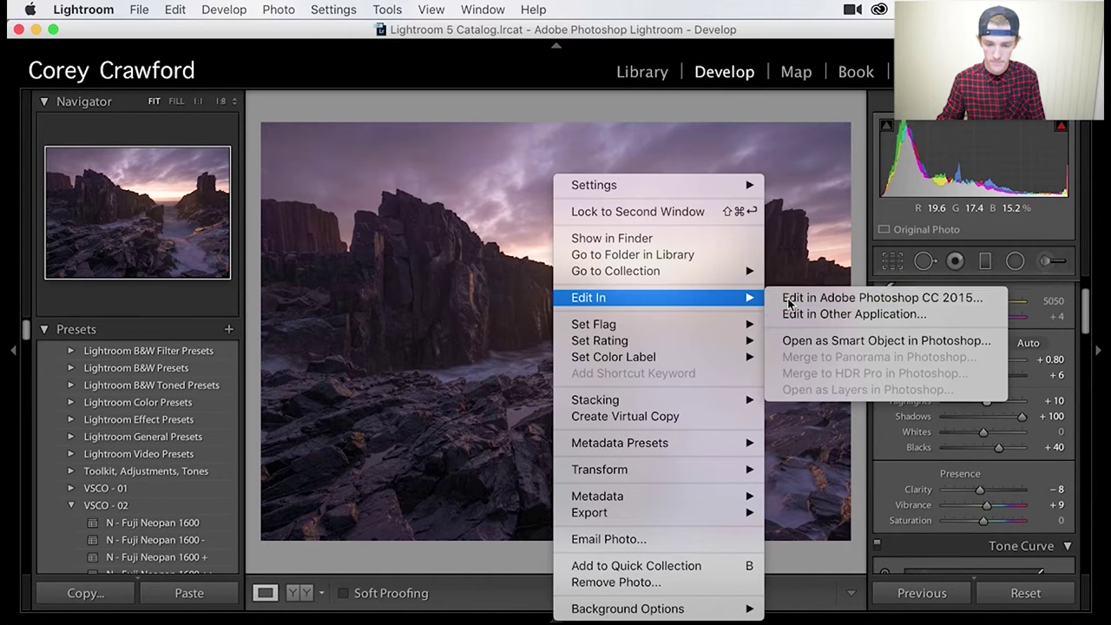
left_click(869, 297)
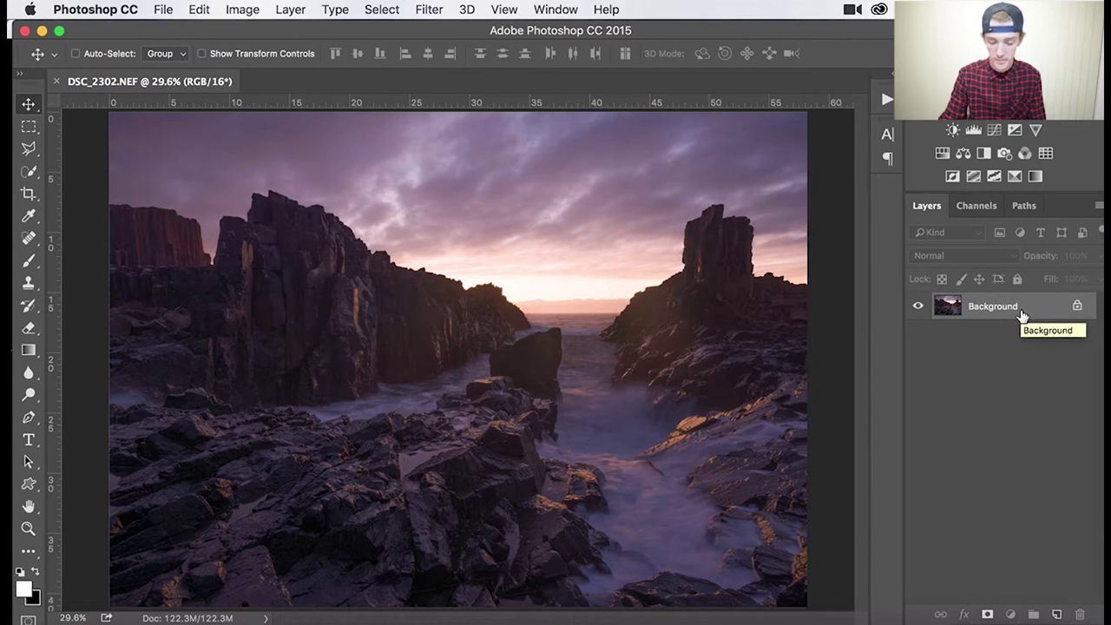
Duplicate Background onto Layer 1 and open the Brightness/Contrast adjustment.
key("super+j")
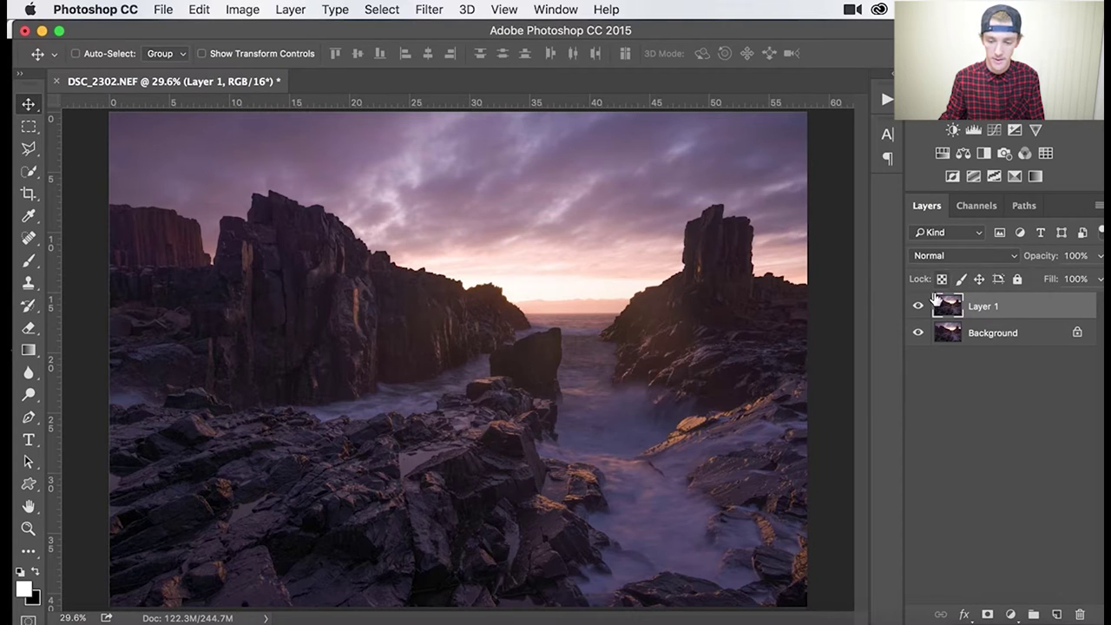
left_click(918, 306)
left_click(920, 308)
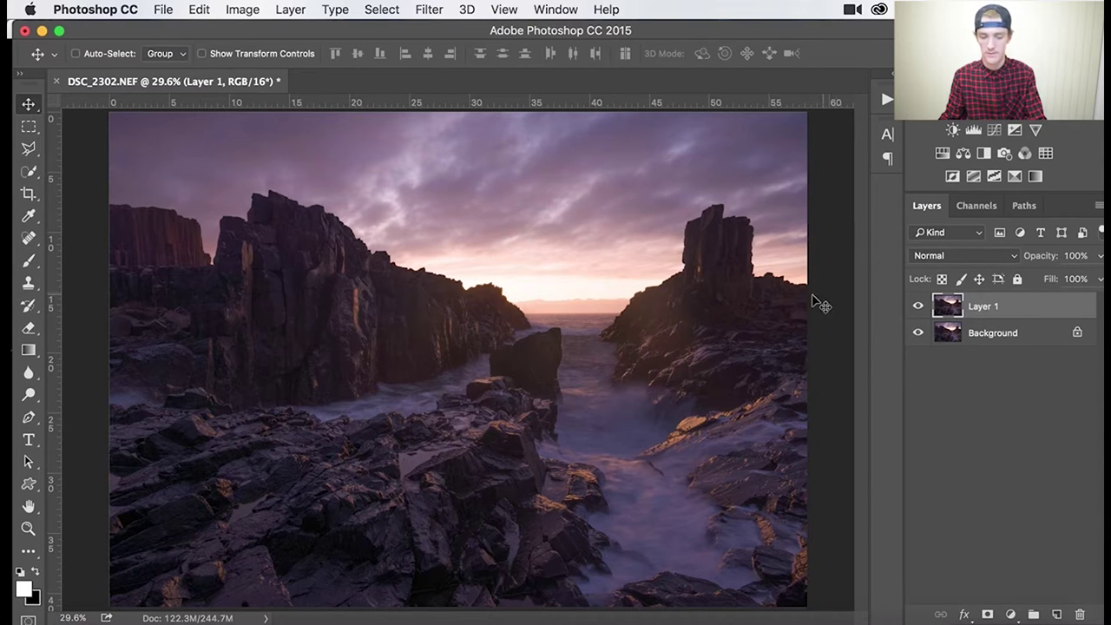
left_click(366, 8)
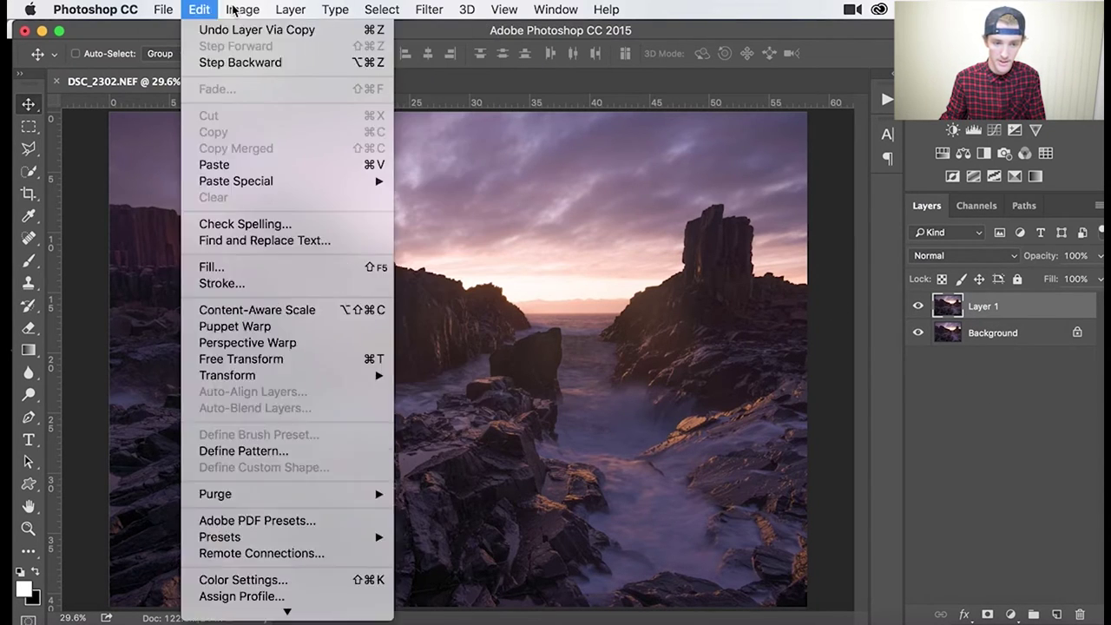
mouse_move(277, 57)
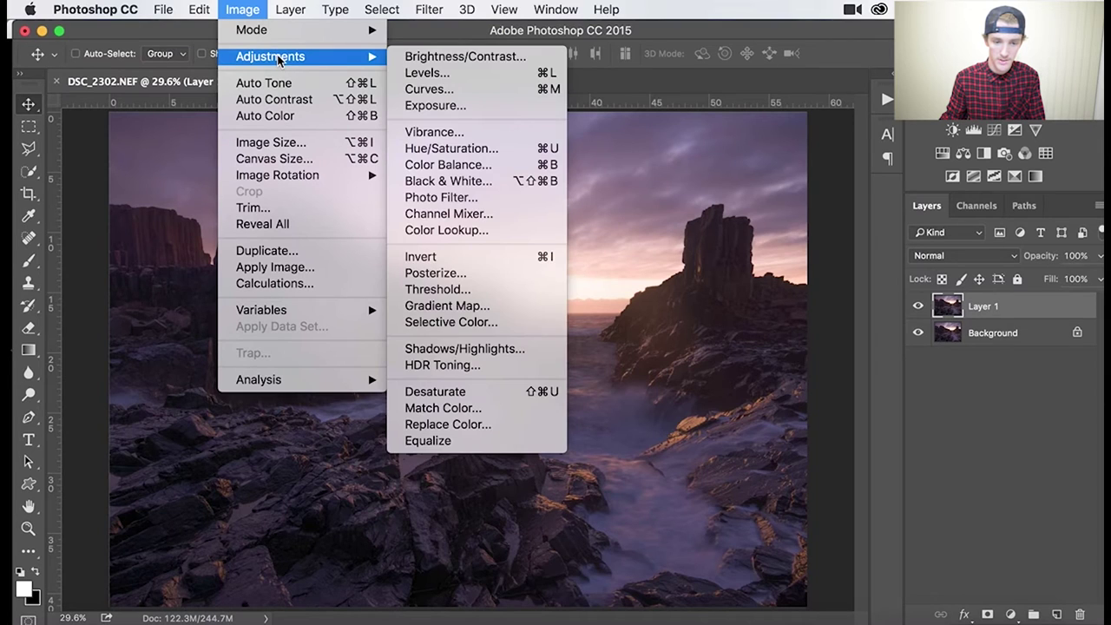
left_click(399, 56)
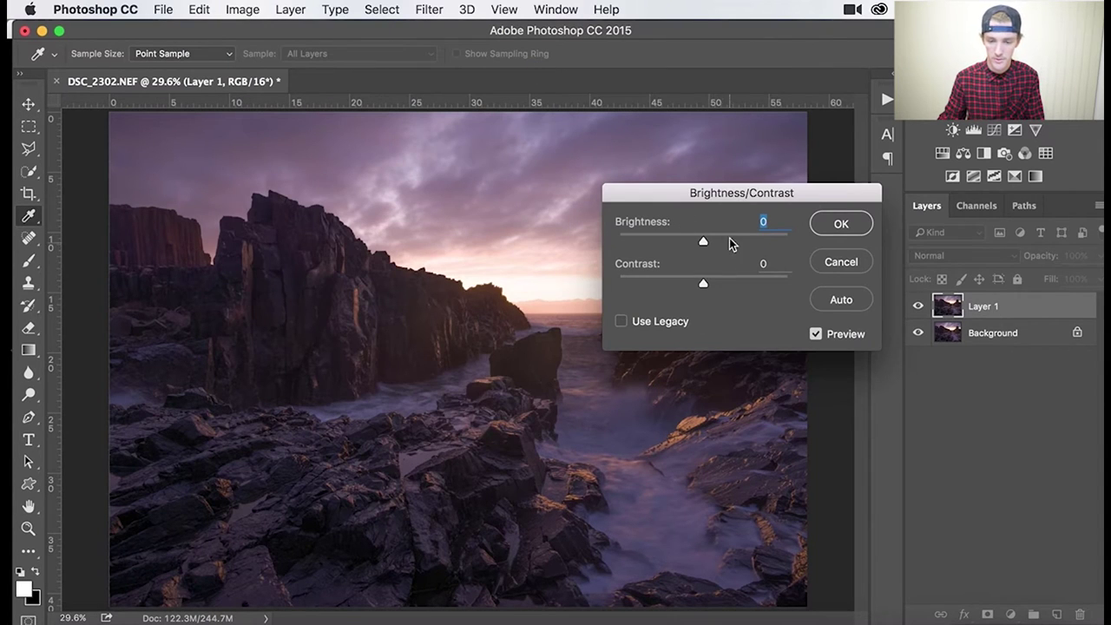
Apply Brightness 86 and Contrast 12 to Layer 1.
left_click_drag(724, 196, 854, 185)
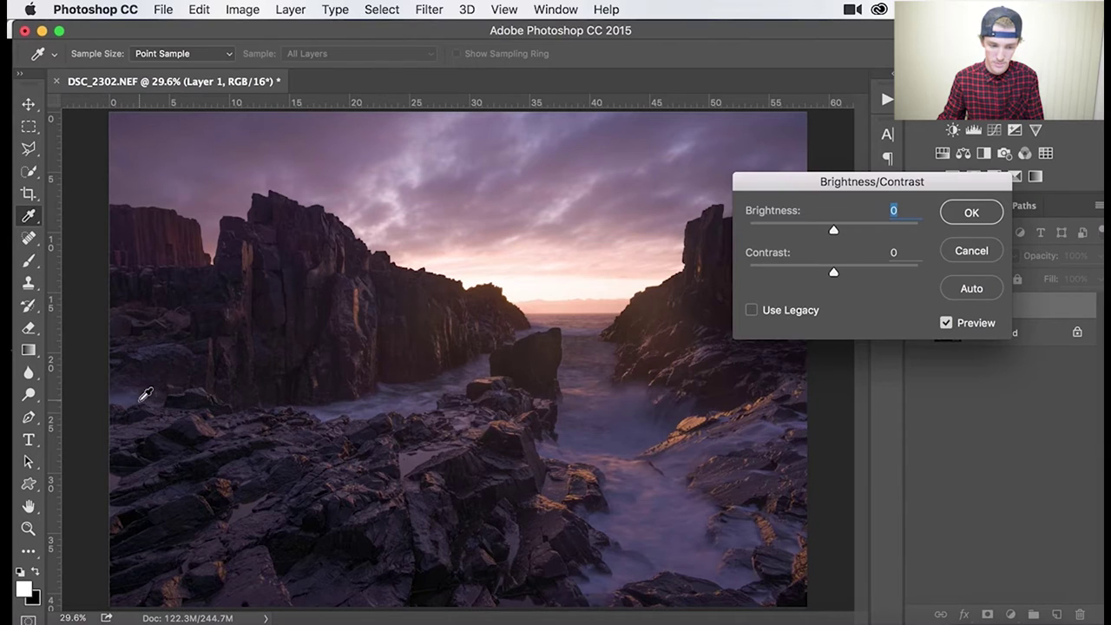
left_click_drag(834, 230, 878, 230)
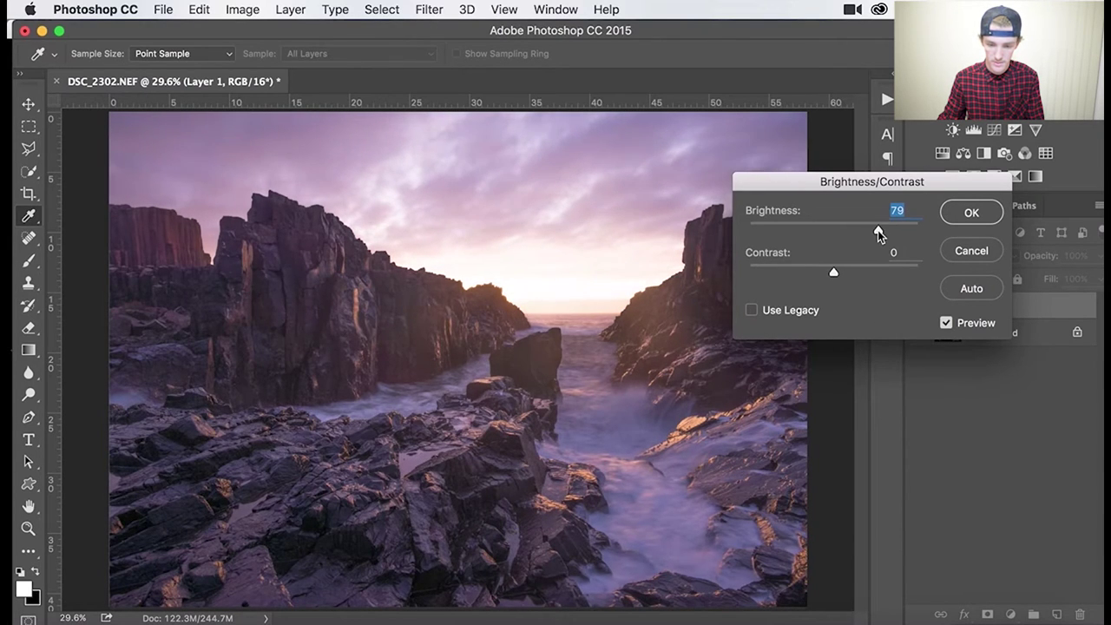
left_click_drag(833, 273, 845, 275)
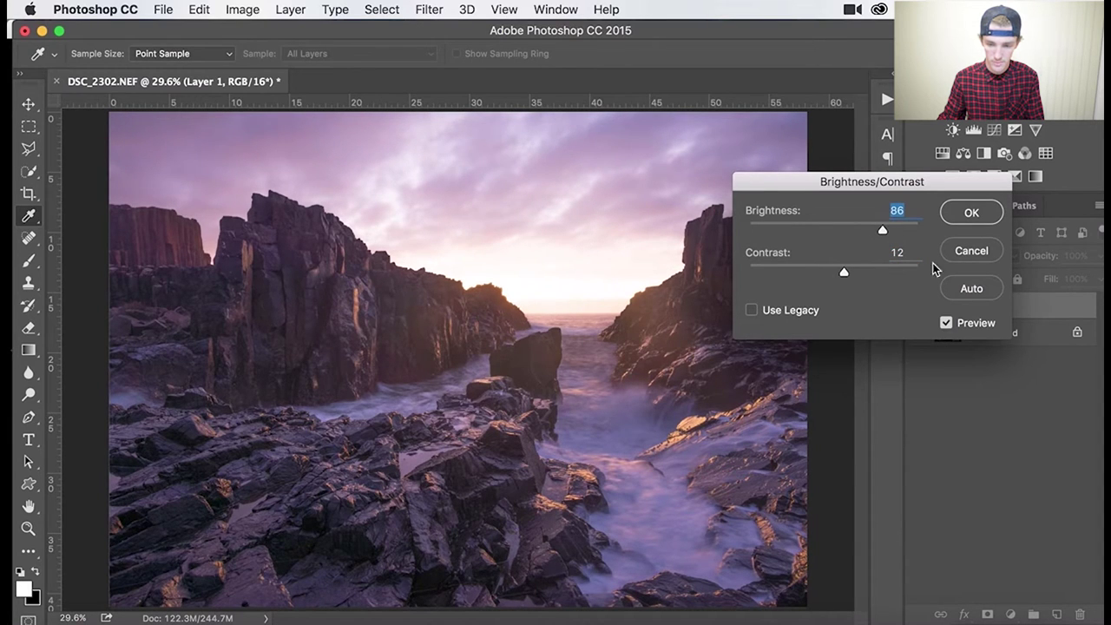
left_click(946, 324)
left_click(973, 213)
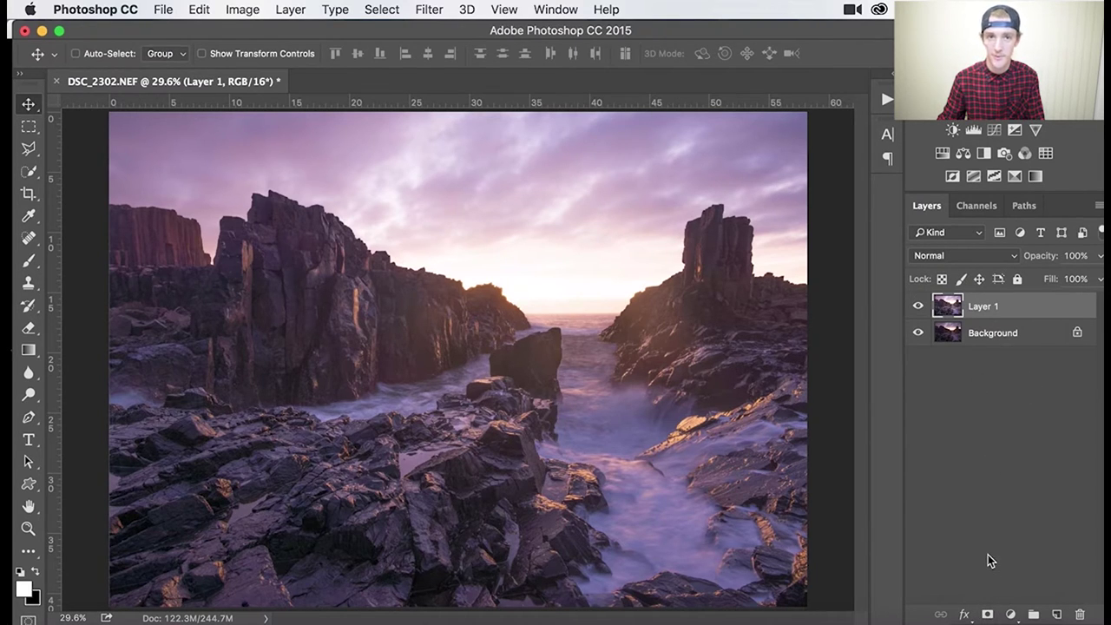
Add a black mask to Layer 1 and set a soft white brush at 100% opacity and flow.
left_click(987, 614, "alt")
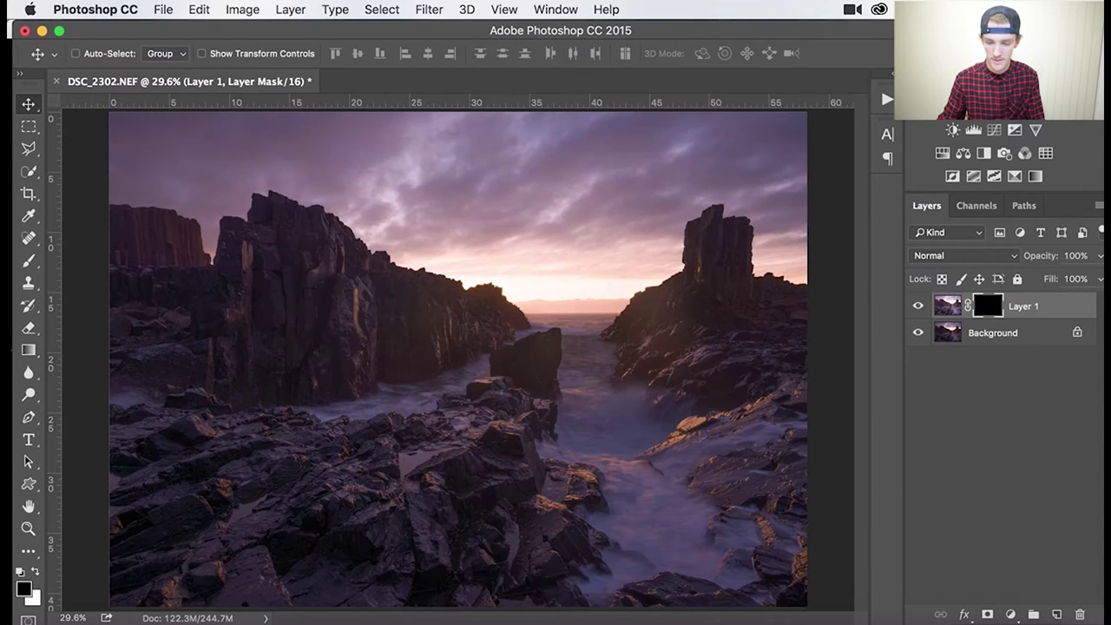
key("b")
key("x")
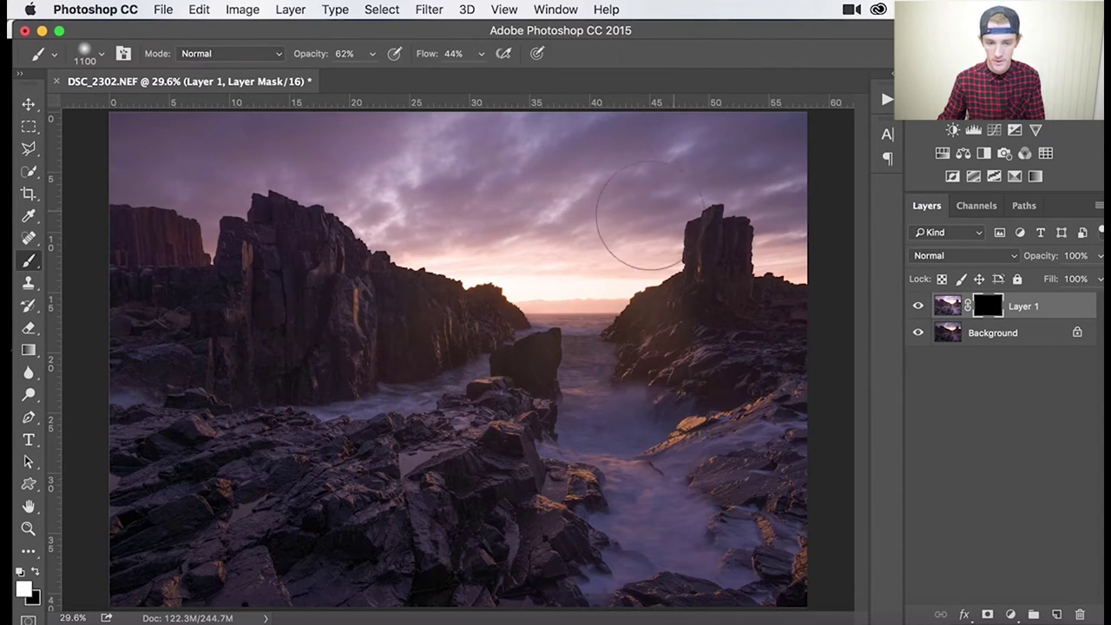
left_click_drag(297, 54, 536, 50)
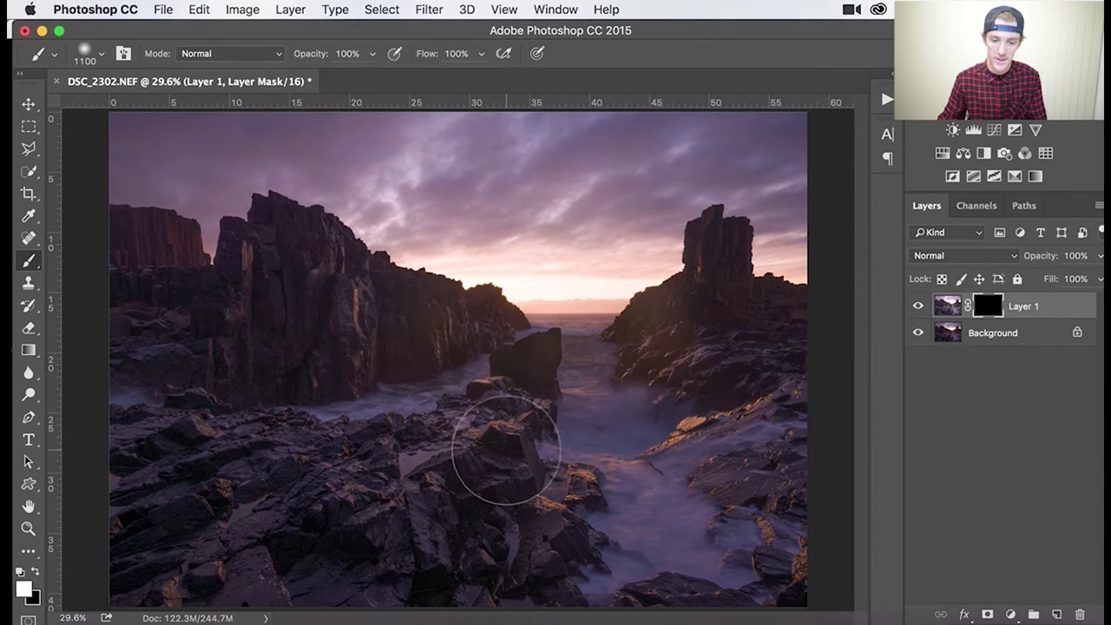
left_click(102, 57)
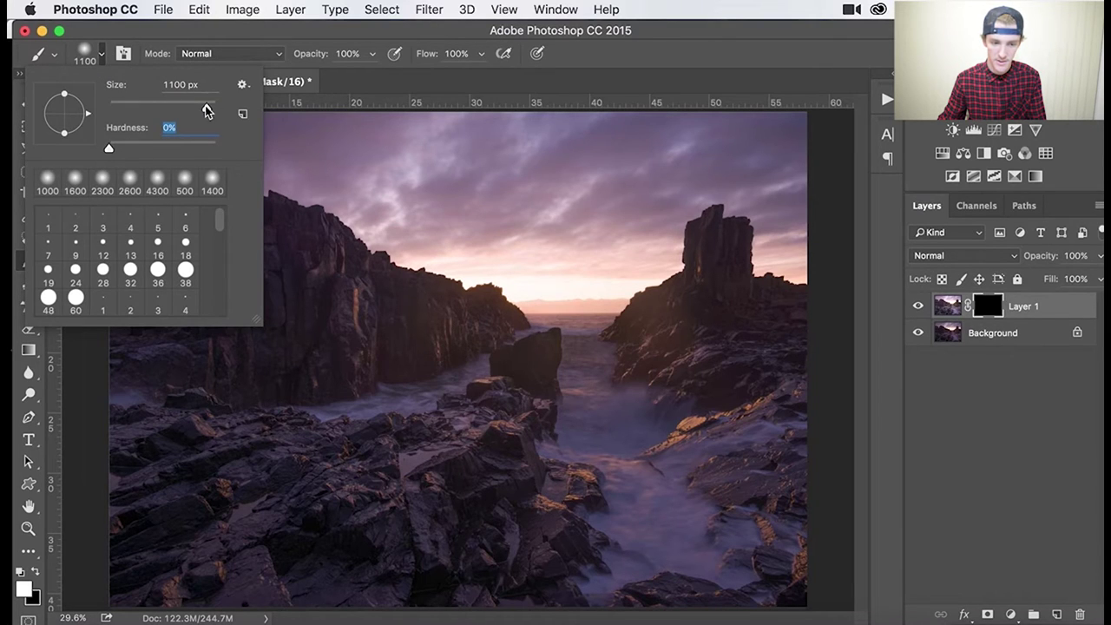
left_click(106, 56)
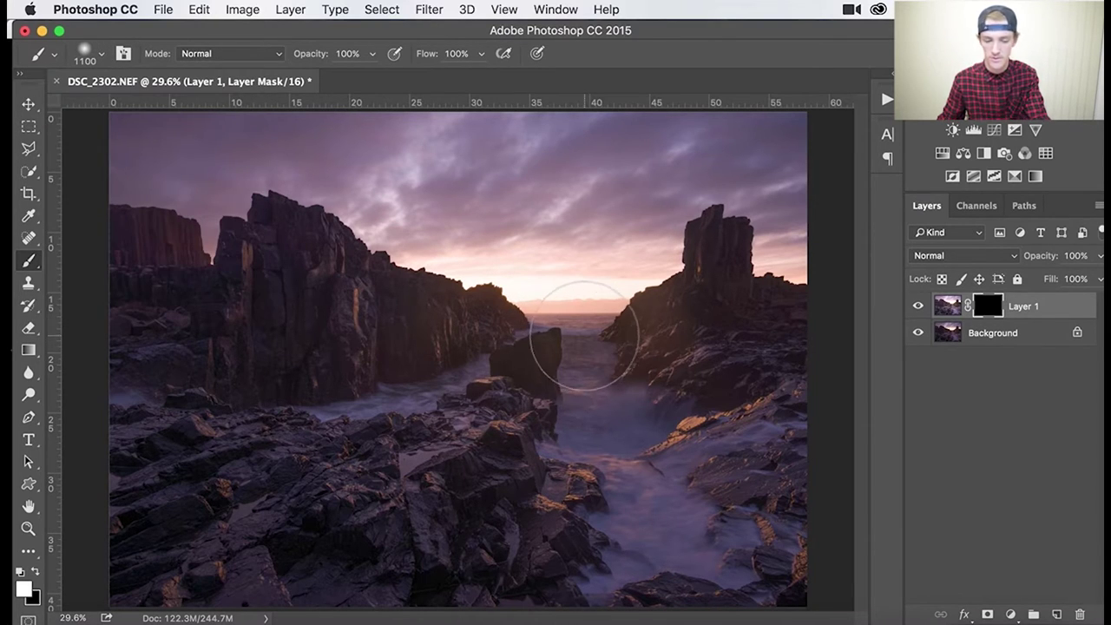
key("bracketleft")
key("bracketleft")
key("bracketleft")
key("bracketleft")
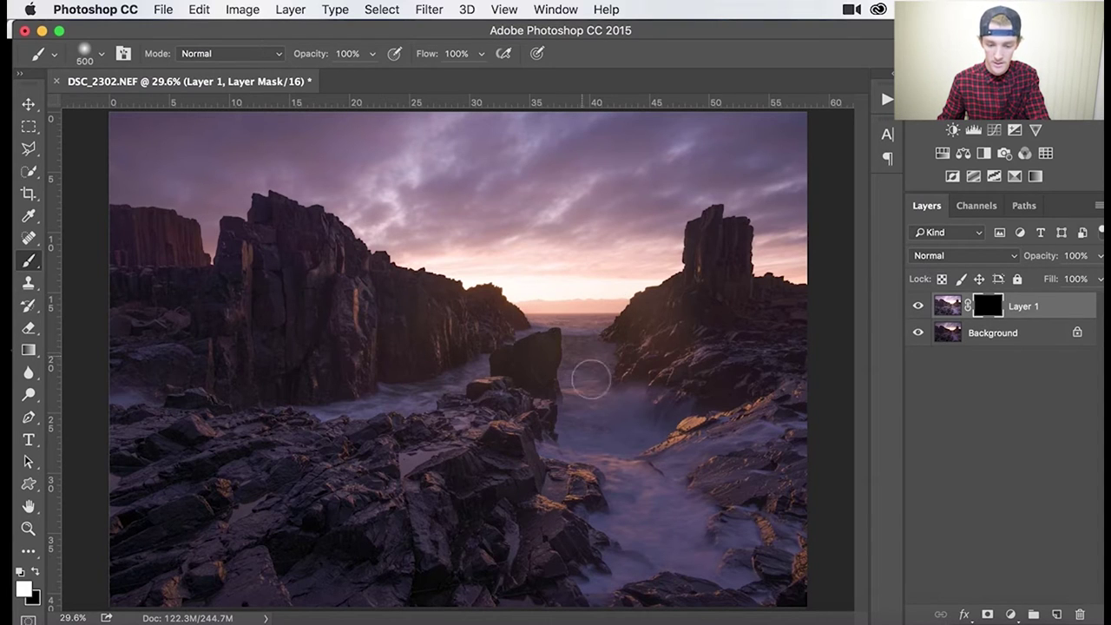
Paint white on the mask to brighten the channel water and central rock.
key("bracketright")
key("bracketright")
mouse_move(590, 407)
left_mouse_down()
mouse_move(620, 459)
mouse_move(633, 547)
mouse_move(694, 556)
mouse_move(703, 486)
mouse_move(746, 451)
mouse_move(659, 425)
mouse_move(533, 347)
mouse_move(248, 408)
mouse_move(154, 390)
mouse_move(141, 399)
mouse_move(413, 363)
mouse_move(548, 326)
mouse_move(640, 458)
left_mouse_up()
key("bracketleft")
key("bracketleft")
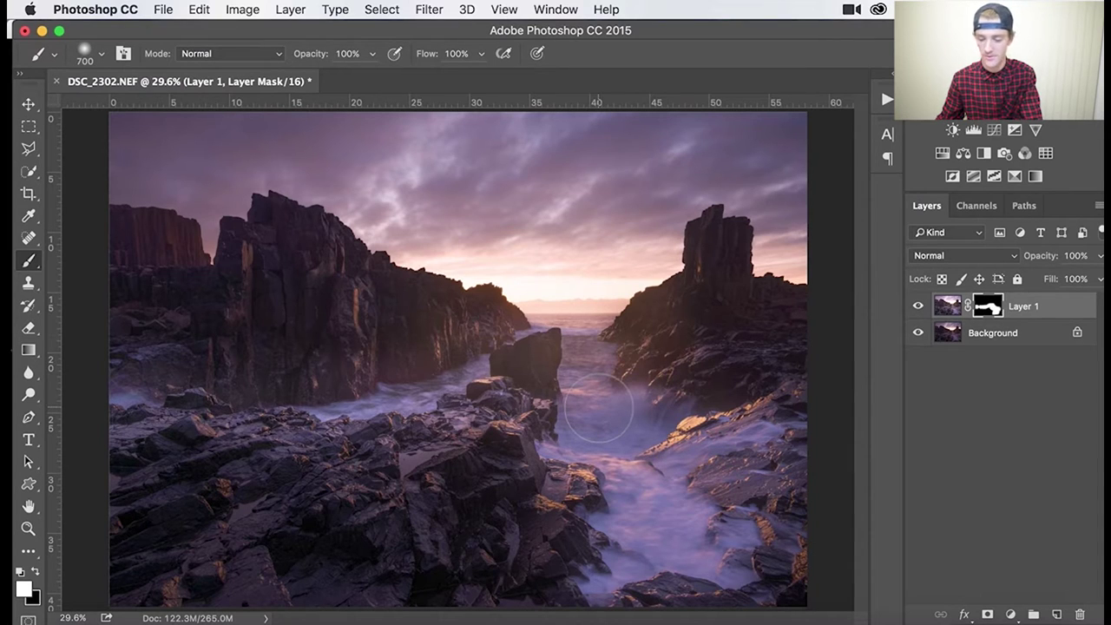
mouse_move(599, 408)
left_mouse_down()
mouse_move(555, 412)
mouse_move(485, 386)
left_mouse_up()
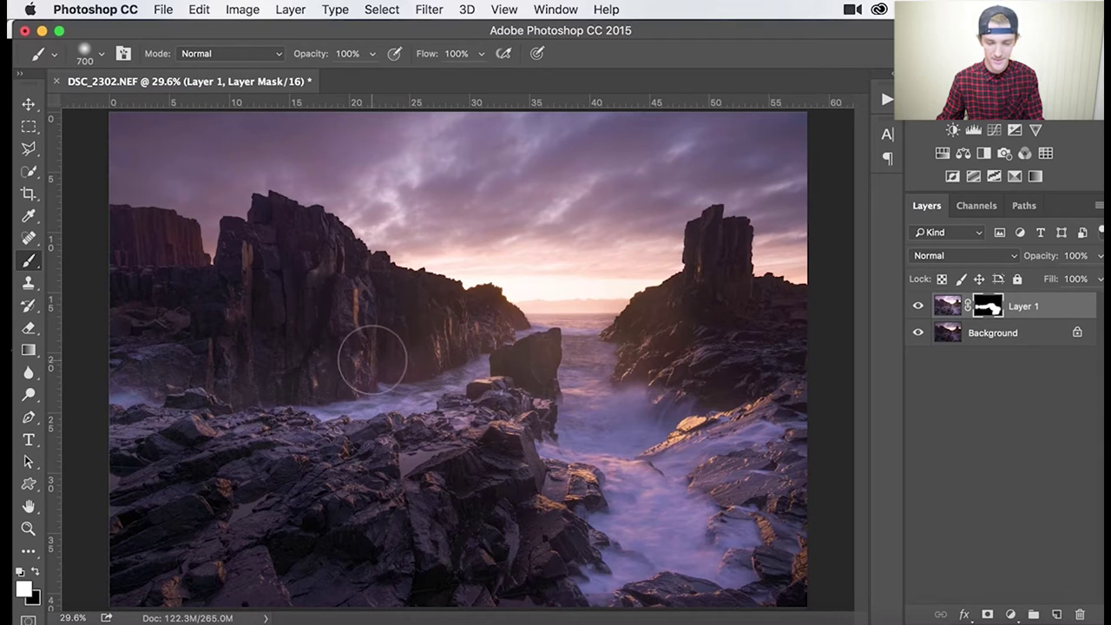
Paint black over the left cliff and its edge to hide the brightening there.
key("x")
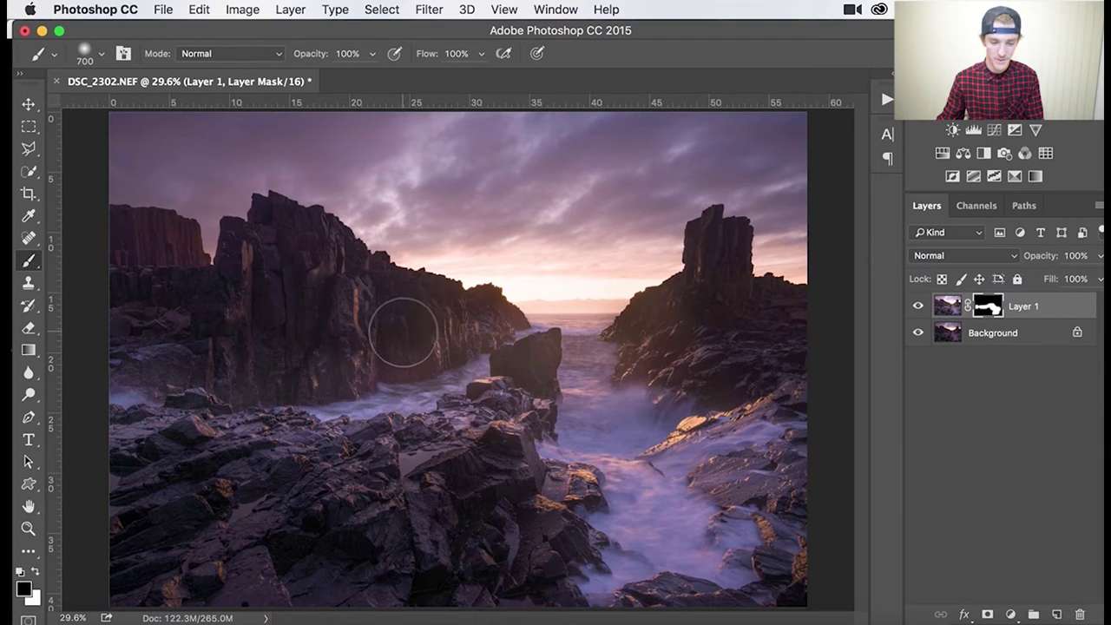
mouse_move(401, 332)
left_mouse_down()
mouse_move(251, 365)
mouse_move(92, 356)
left_mouse_up()
mouse_move(369, 349)
left_mouse_down()
mouse_move(408, 330)
mouse_move(471, 325)
mouse_move(509, 298)
mouse_move(496, 273)
left_mouse_up()
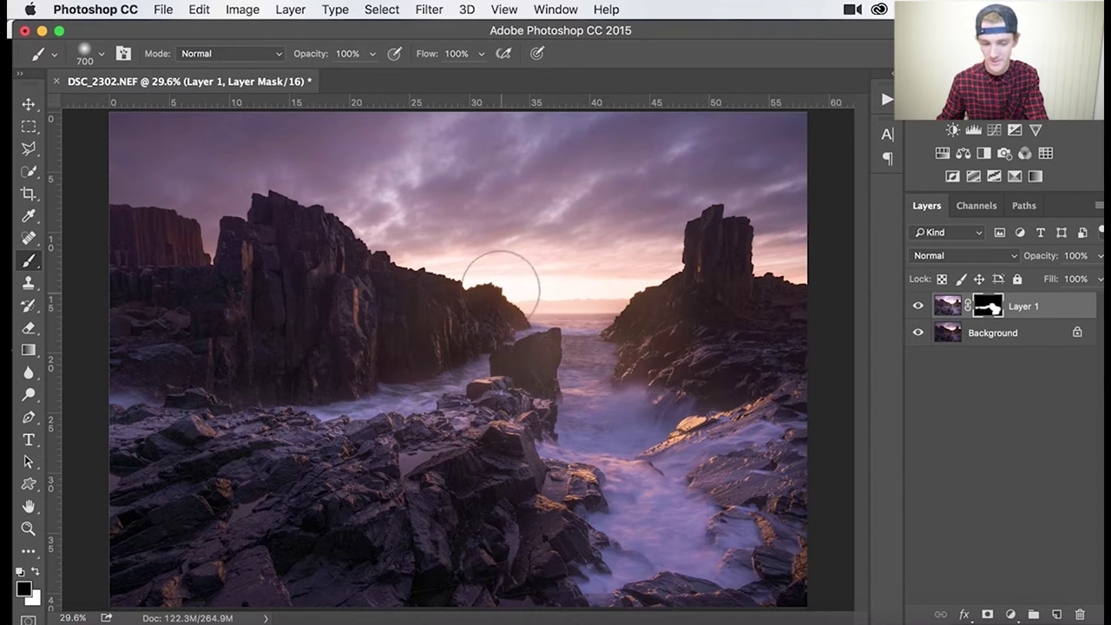
Lower the brush flow to 68% and opacity to 69%, and adjust brush size.
key("bracketright")
key("bracketright")
key("bracketright")
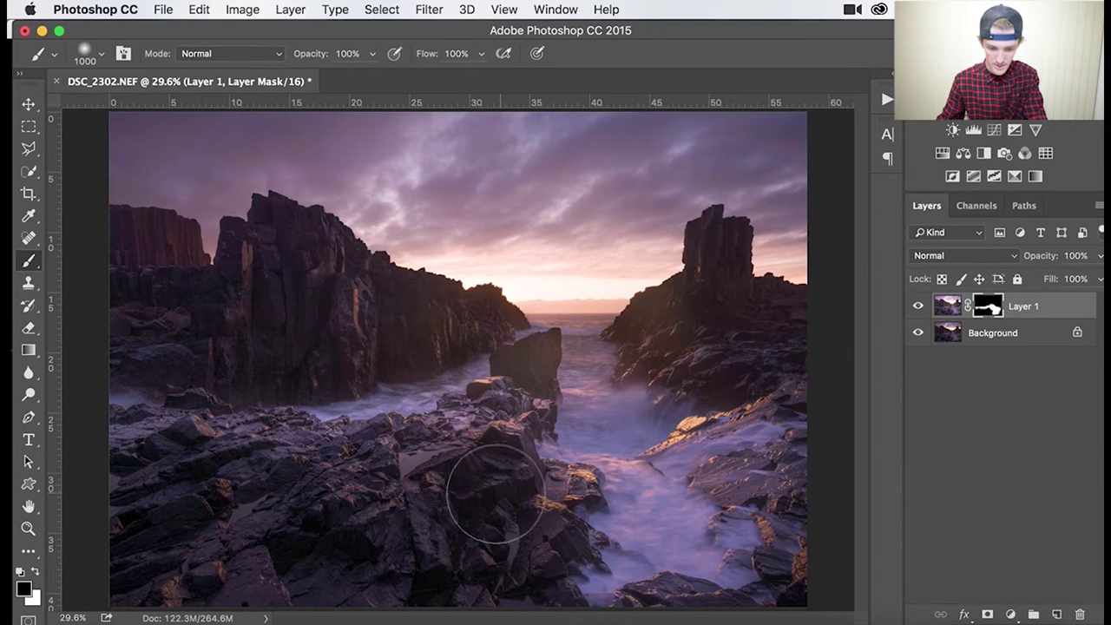
left_click_drag(426, 54, 391, 54)
left_click_drag(323, 54, 295, 54)
key("bracketright")
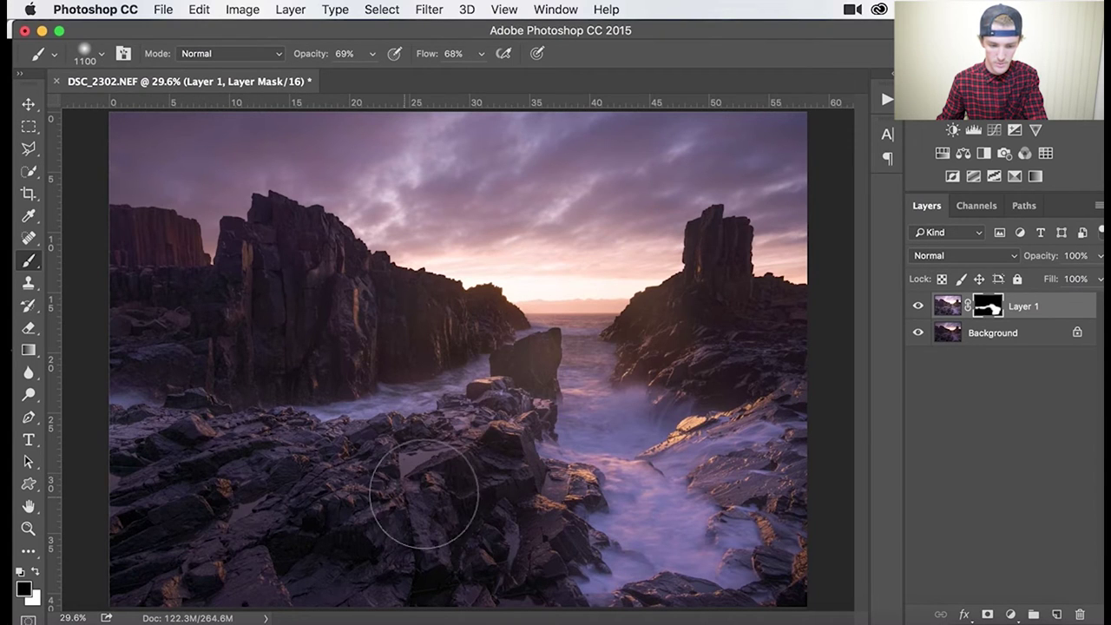
key("bracketleft")
key("bracketleft")
key("bracketleft")
key("bracketleft")
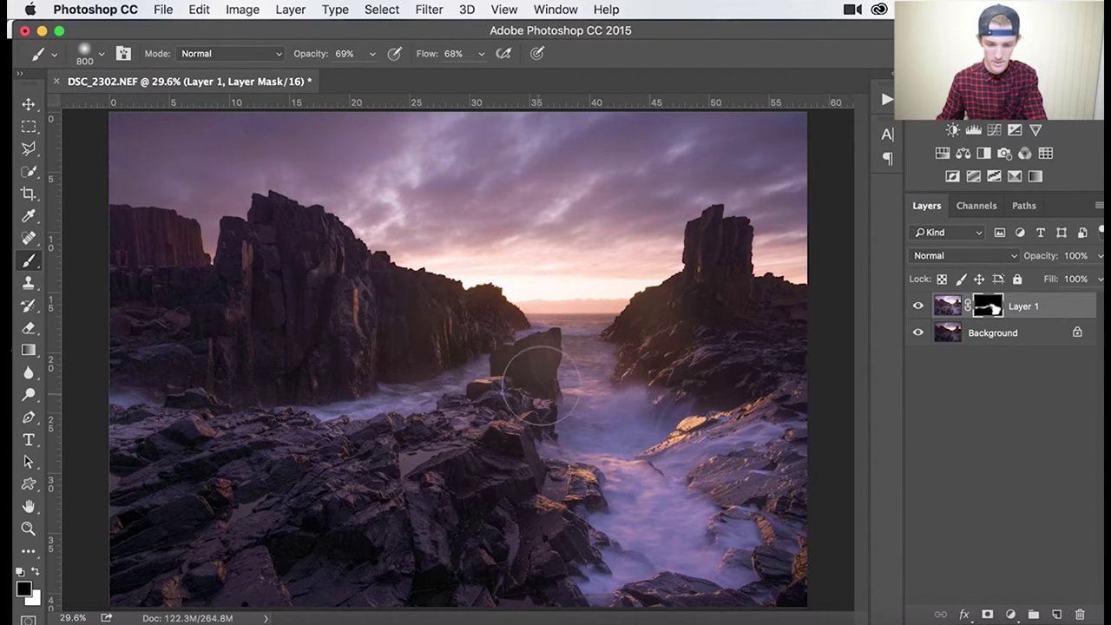
Zoom in with a smaller brush, then bring the lit ledge beside the water into view with a 300 brush.
scroll(540, 366, "up", 1)
scroll(545, 361, "up", 5)
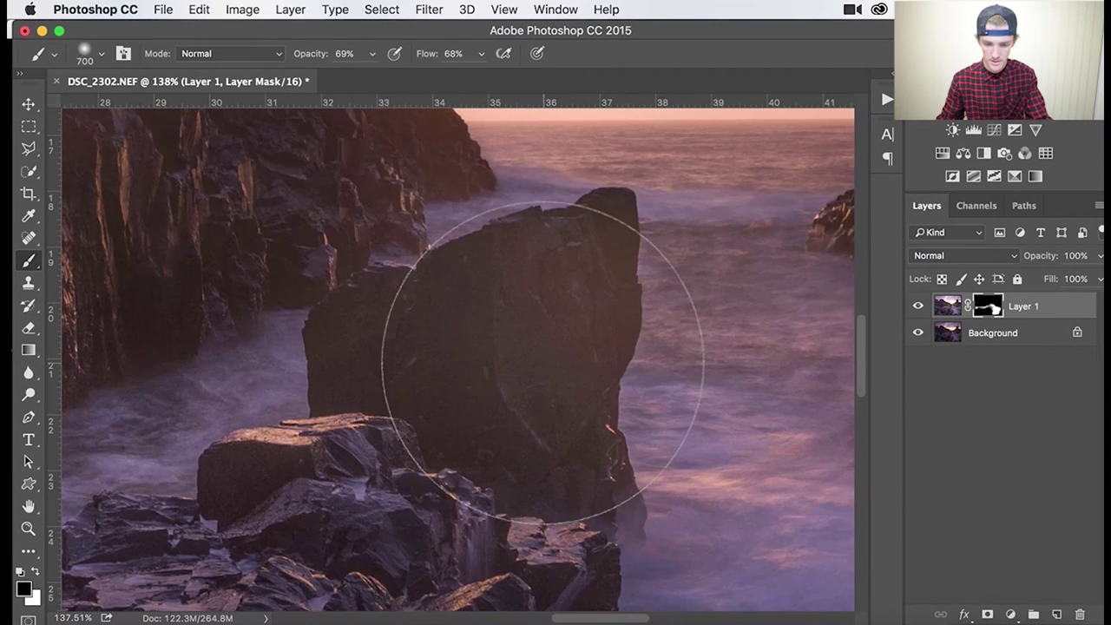
key("bracketleft")
key("bracketleft")
key("bracketleft")
key("bracketleft")
key("bracketleft")
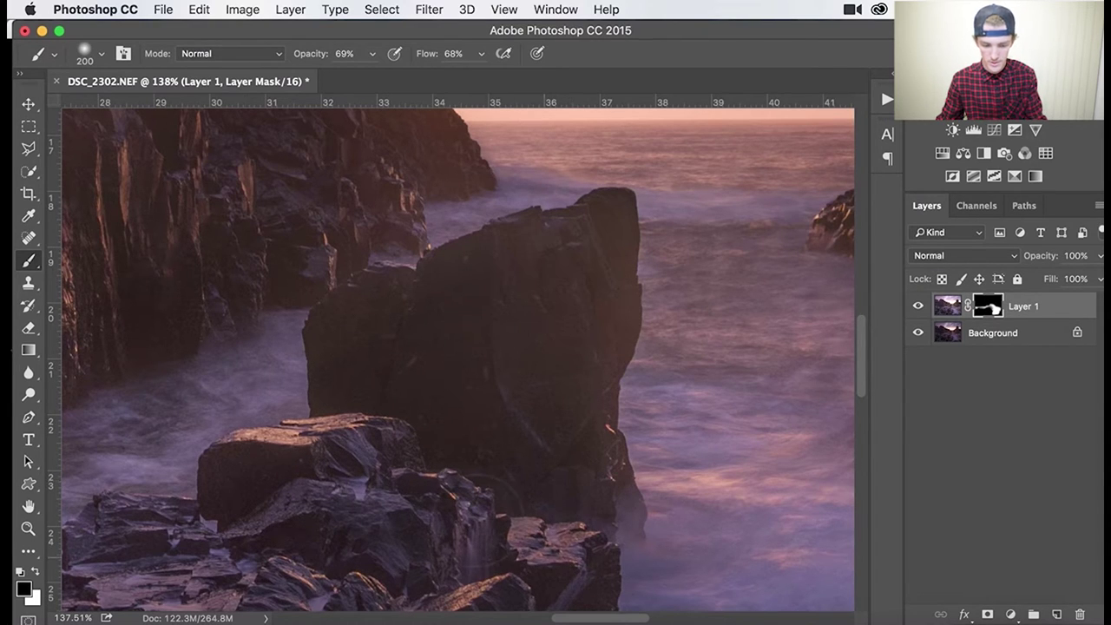
scroll(429, 356, "down", 5, "alt")
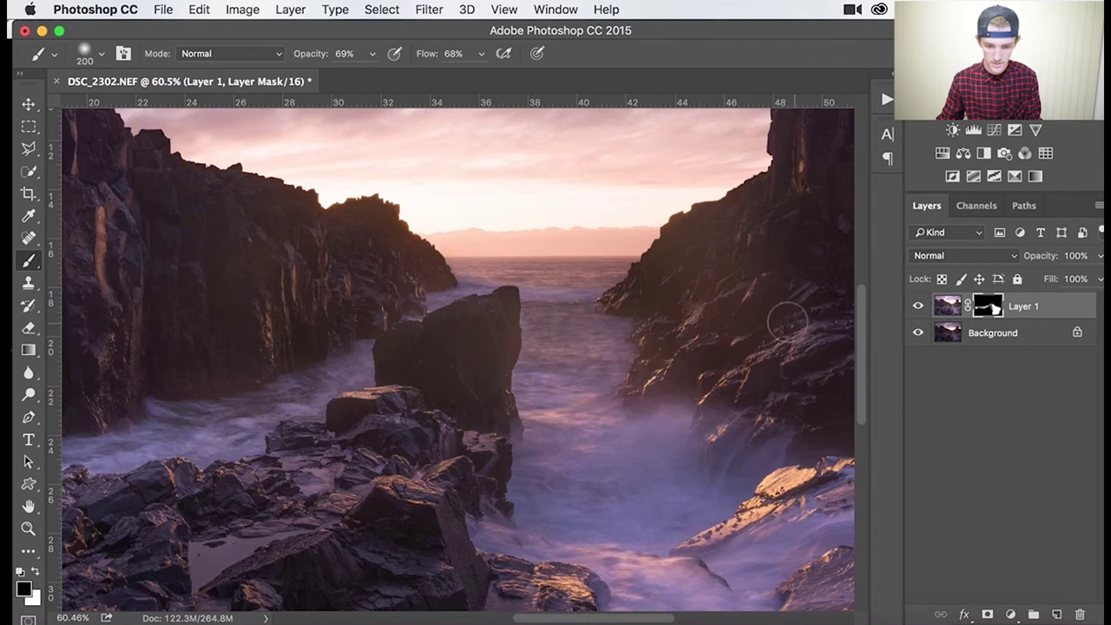
scroll(672, 251, "down", 5)
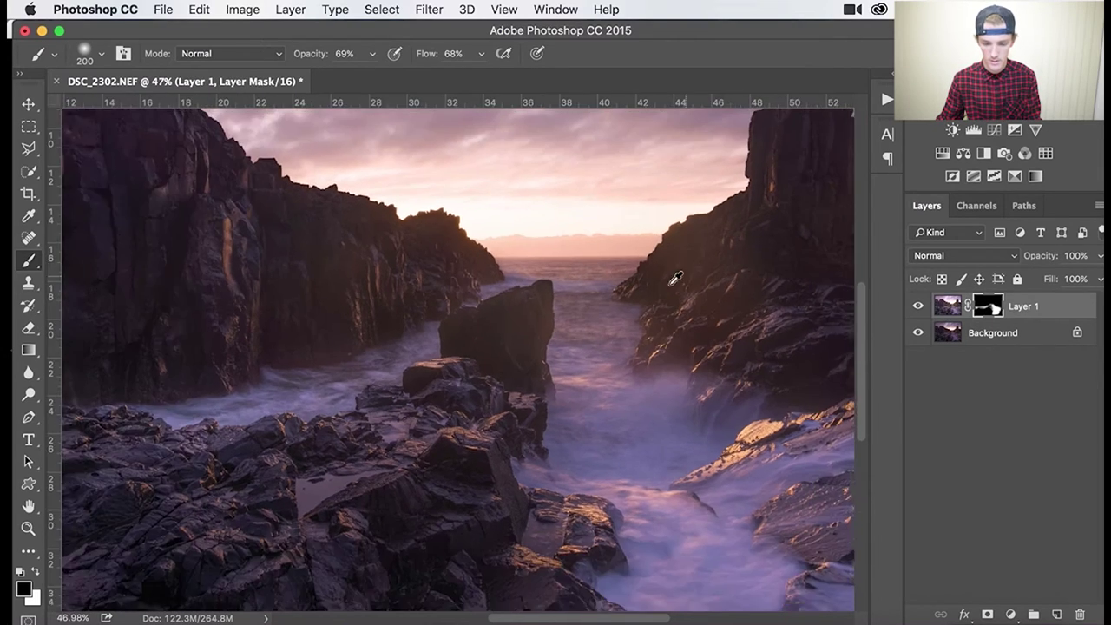
scroll(694, 400, "up", 5)
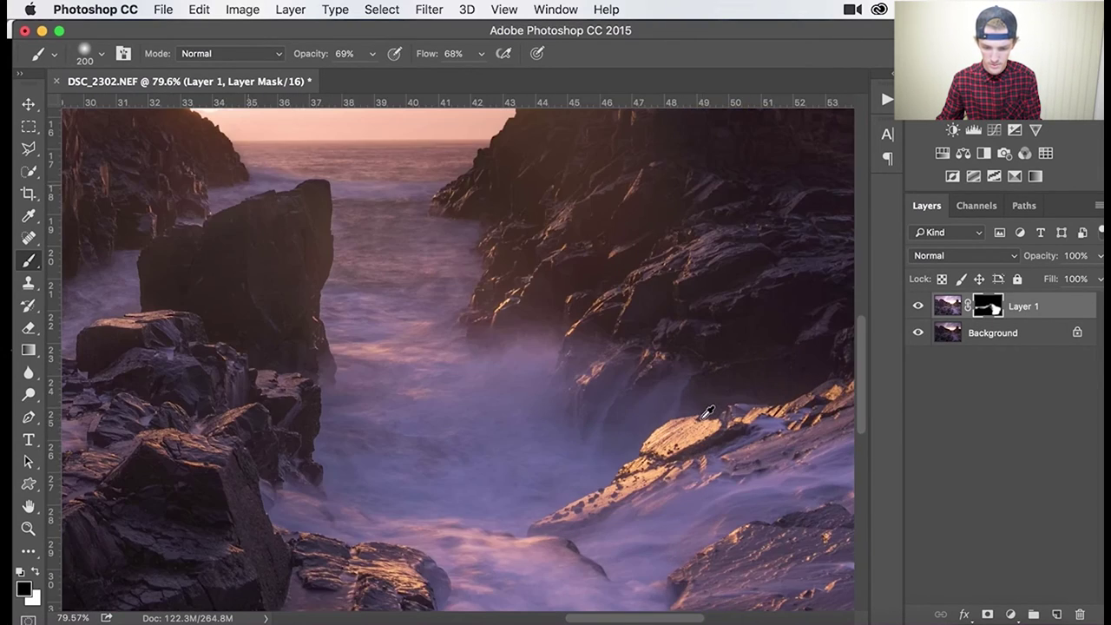
left_click_drag(675, 459, 584, 329)
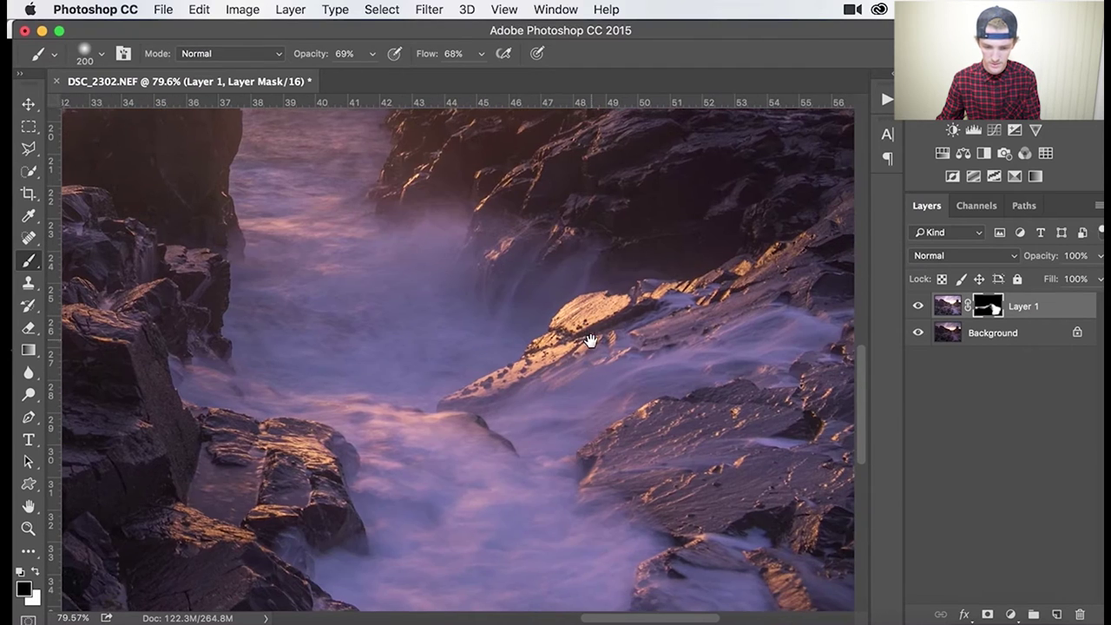
key("bracketright")
key("bracketright")
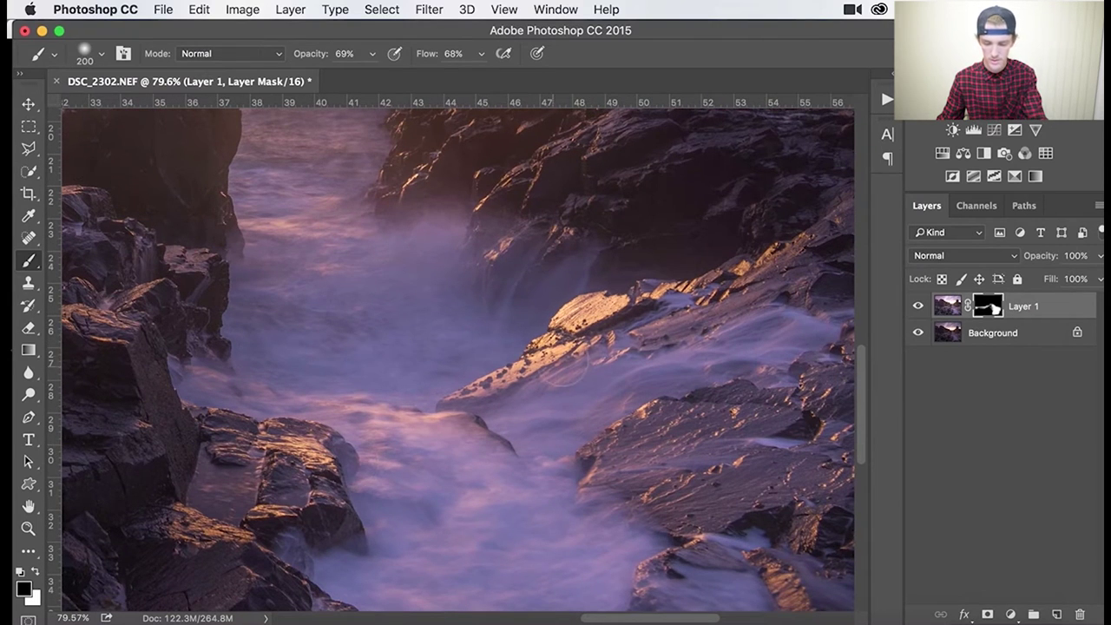
Set brush opacity 39% and flow 48%, then paint the mask over the lower-left rocks.
left_click_drag(322, 57, 329, 54)
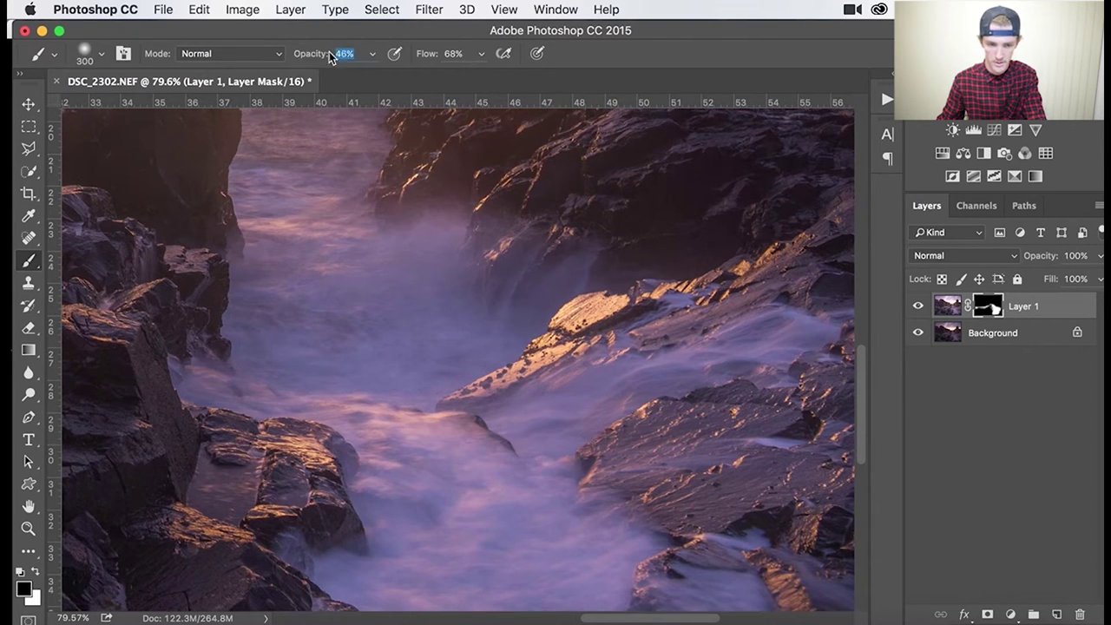
left_click_drag(423, 58, 408, 60)
left_click_drag(316, 59, 310, 59)
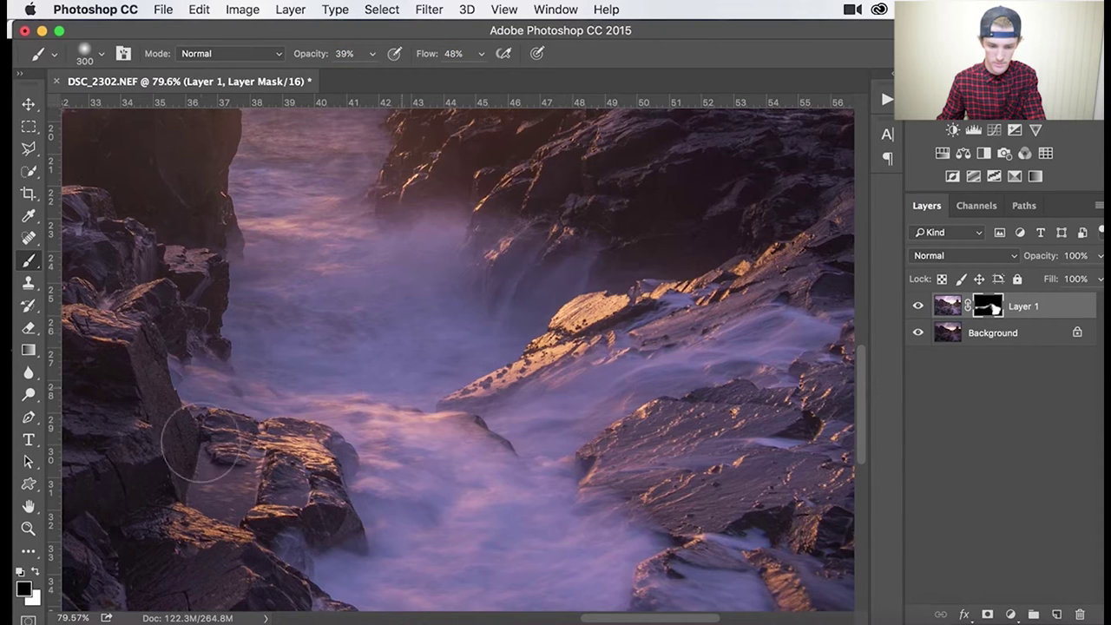
mouse_move(258, 443)
left_mouse_down()
mouse_move(298, 485)
mouse_move(251, 517)
left_mouse_up()
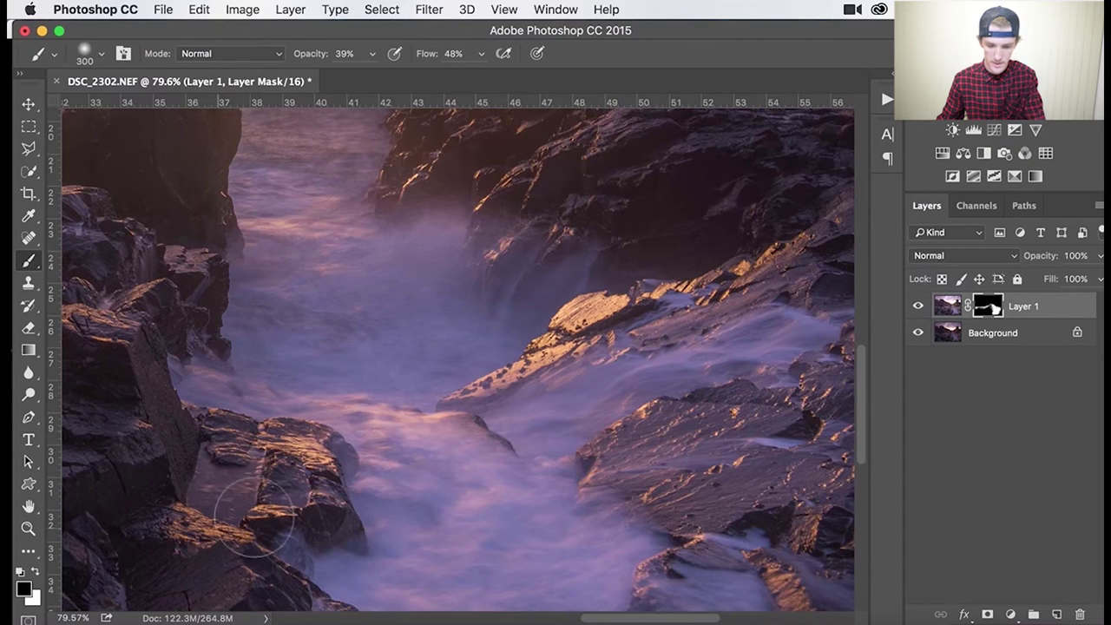
scroll(492, 342, "down", 6)
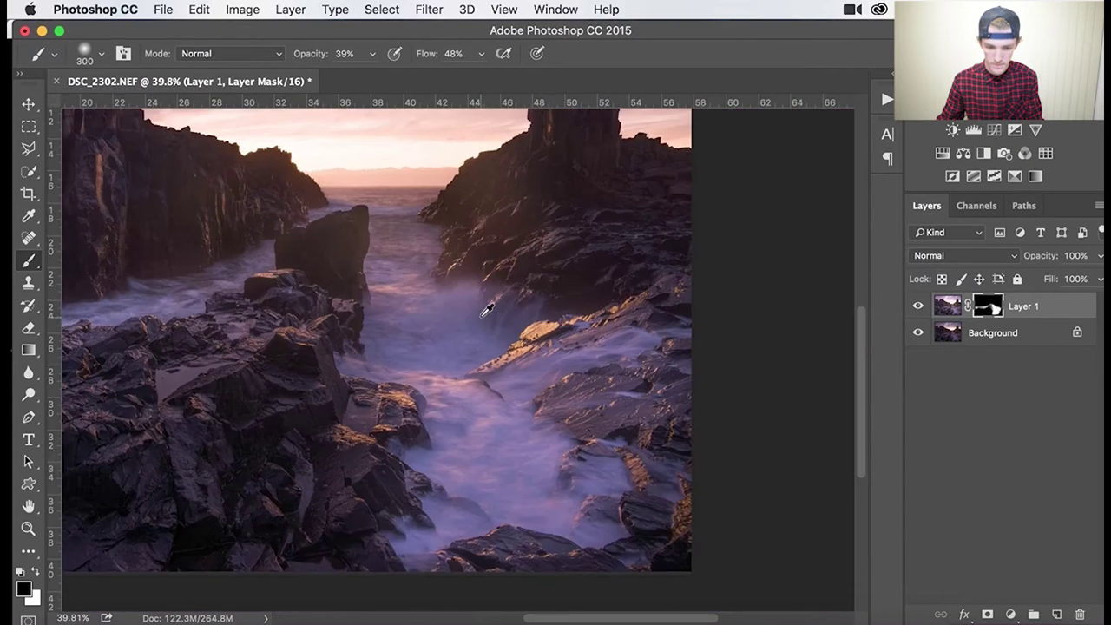
Toggle Layer 1's visibility to compare the brightened rocks against the darker original.
key("v")
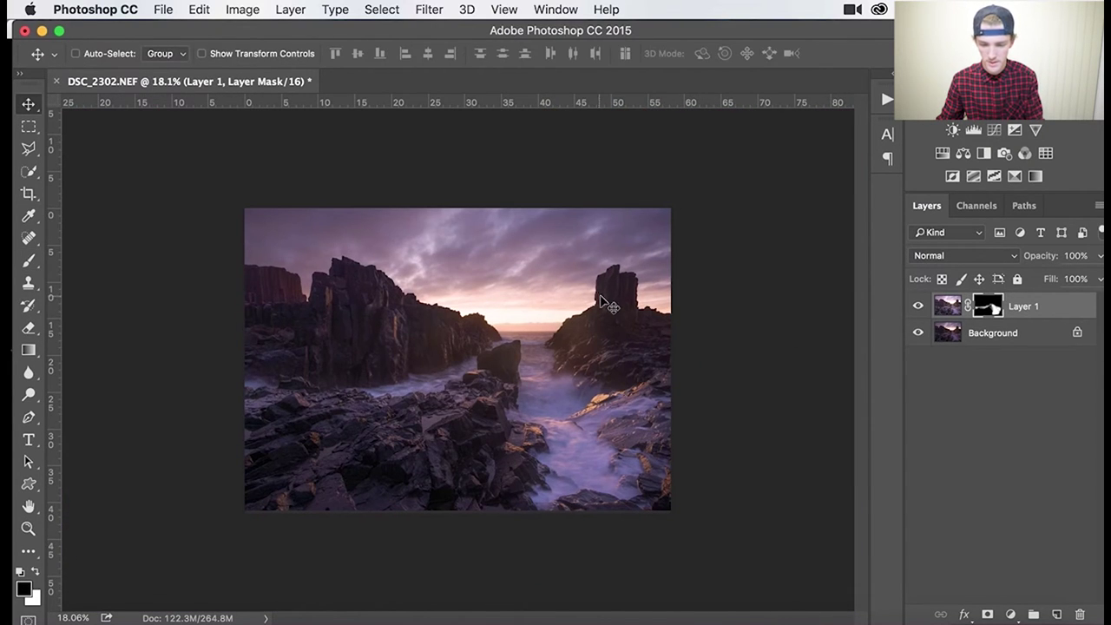
left_click(919, 306)
left_click(919, 306)
left_click(918, 306)
left_click(919, 305)
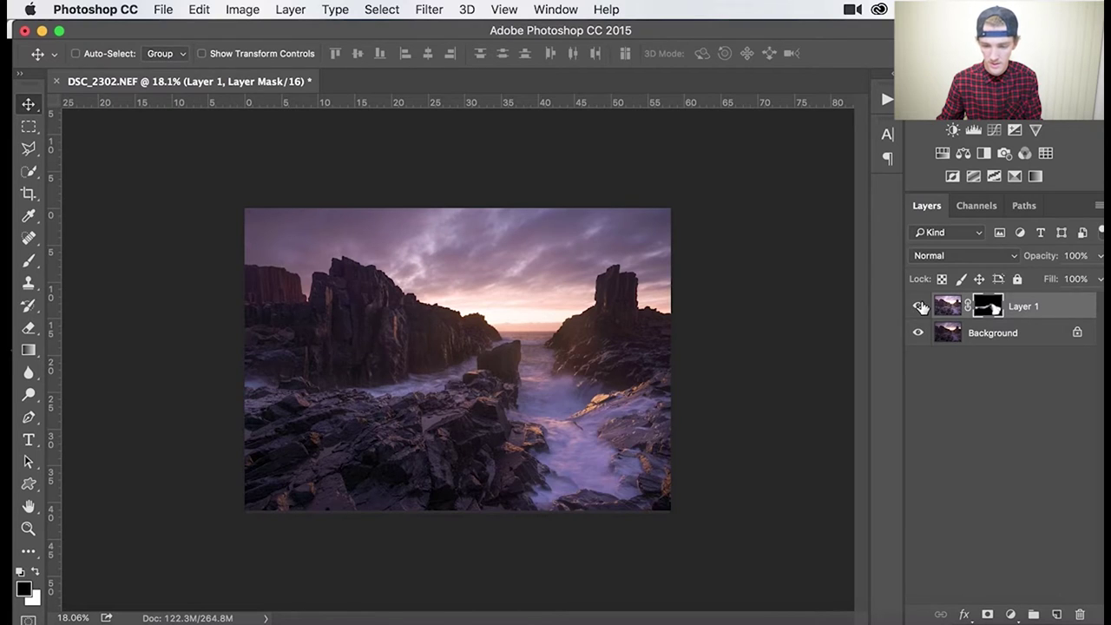
left_click(918, 306)
left_click(918, 305)
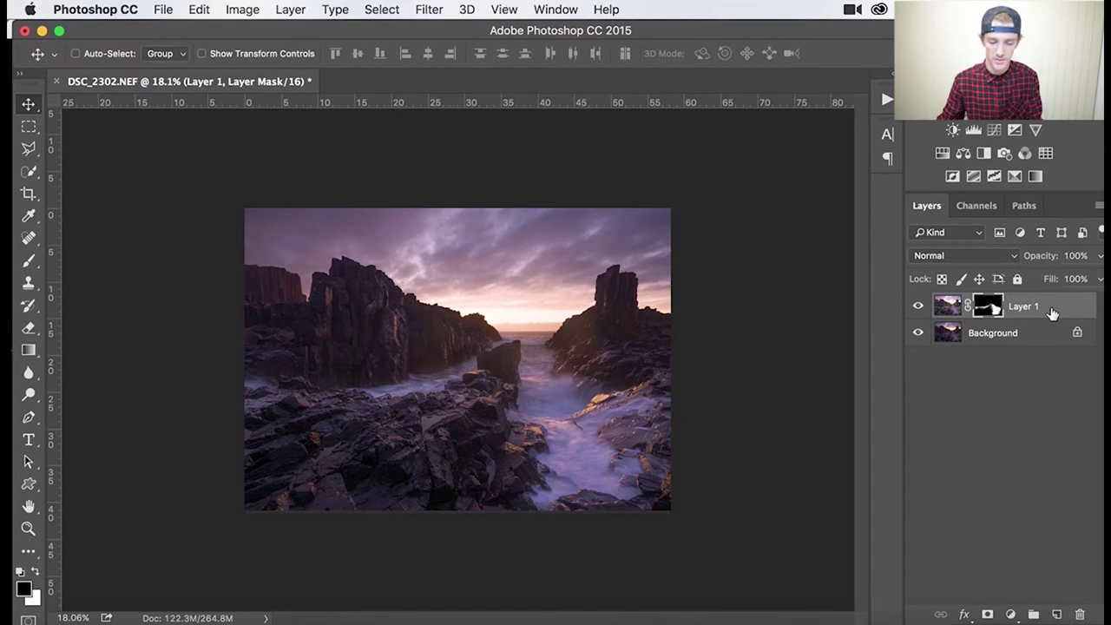
key("b")
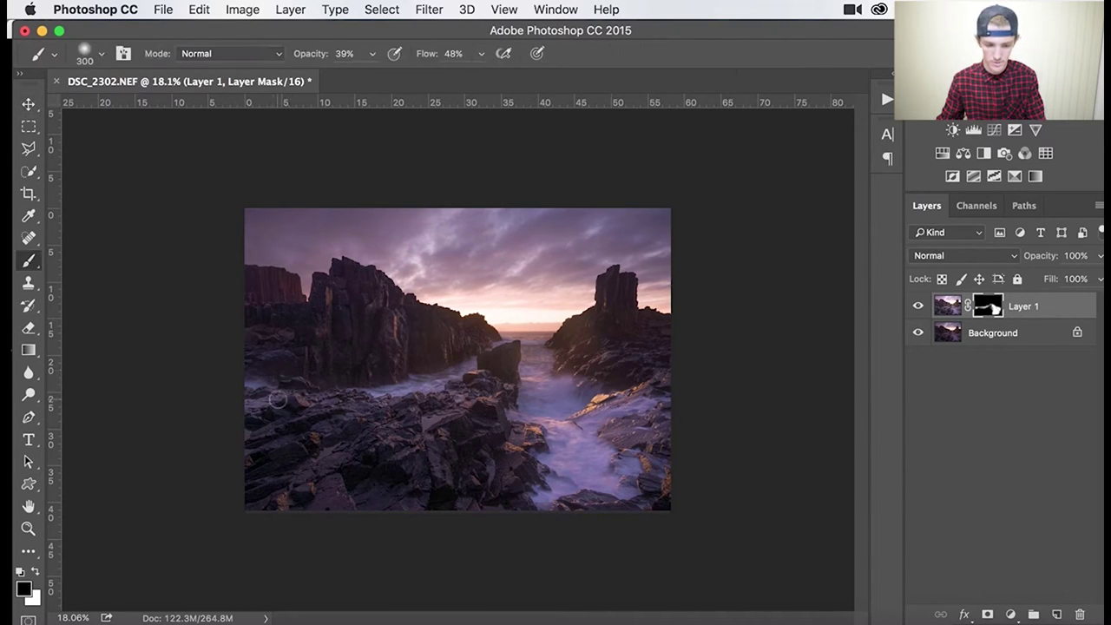
key("v")
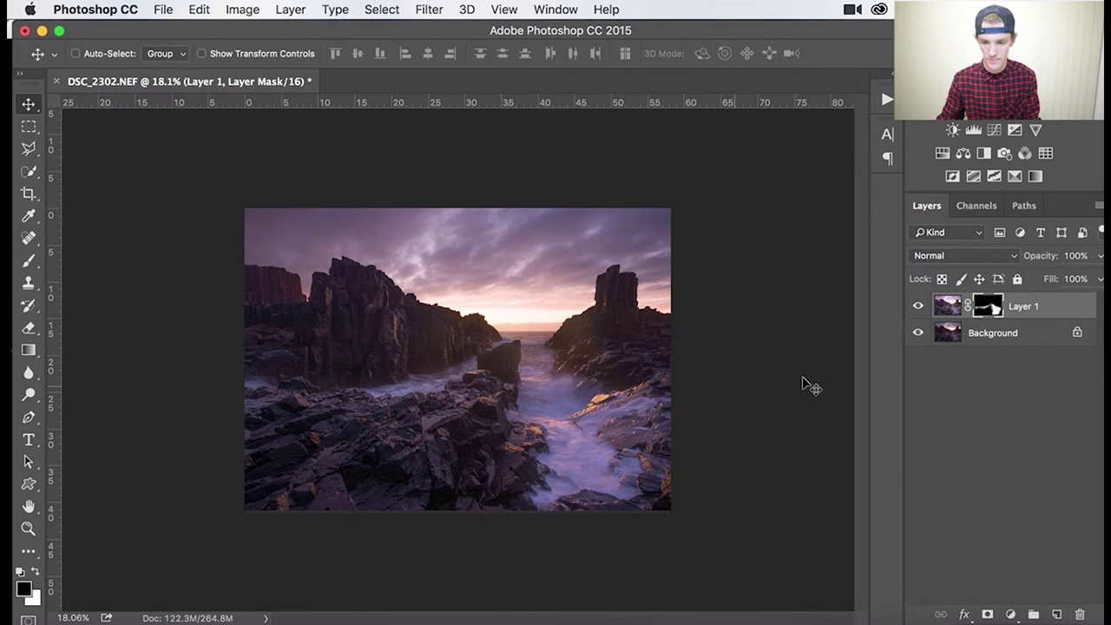
scroll(602, 273, "up", 2)
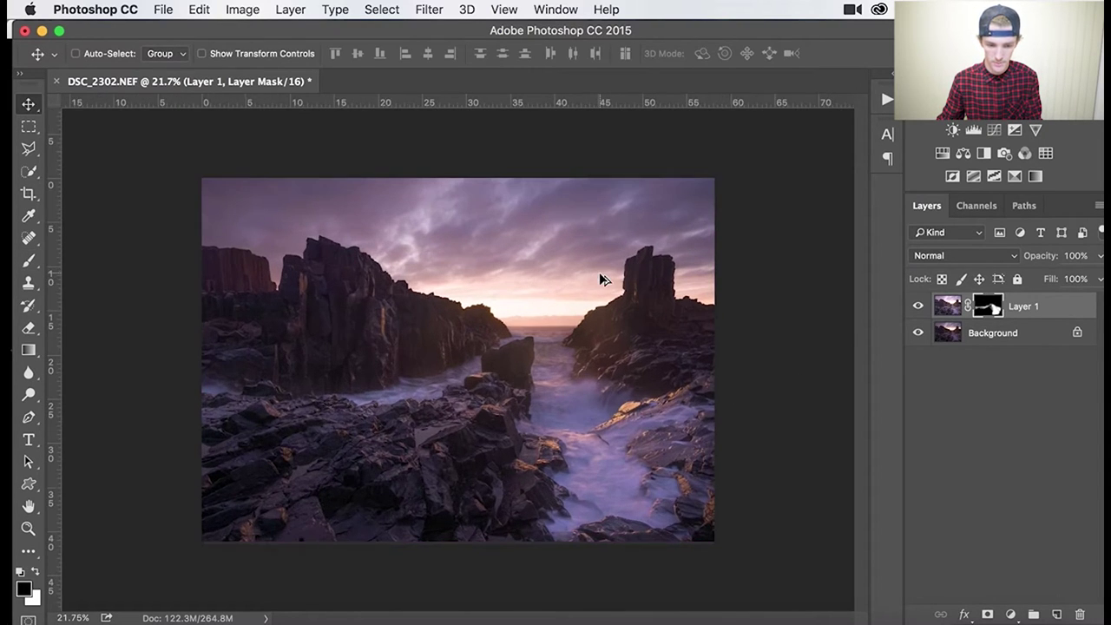
left_click(918, 307)
left_click(917, 307)
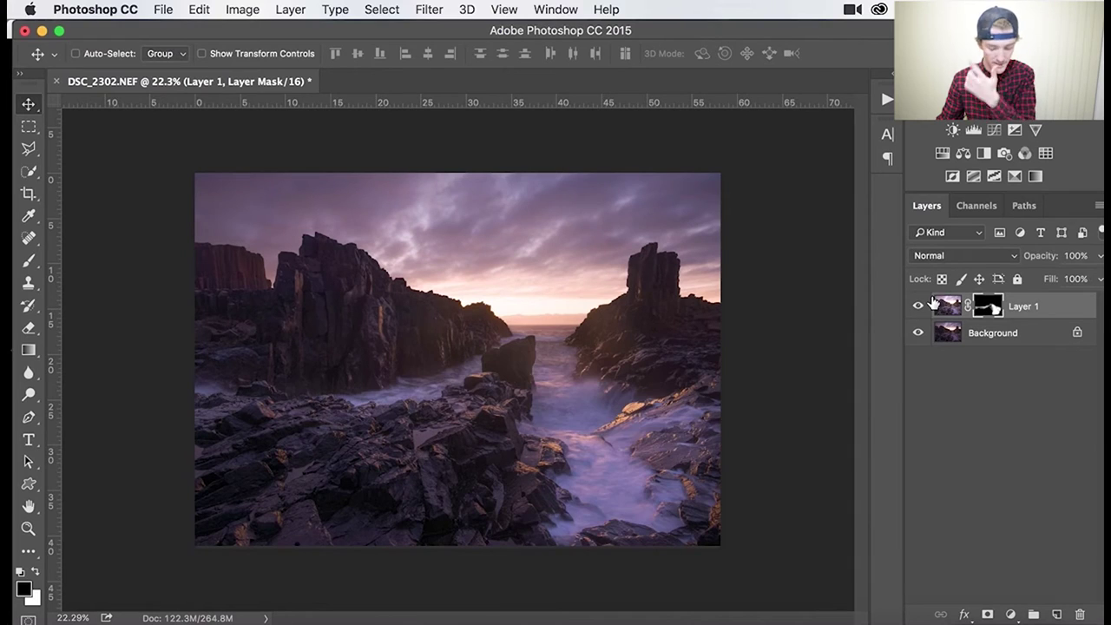
Stamp all visible layers into a new Layer 2 on top and keep it visible.
key("super+2")
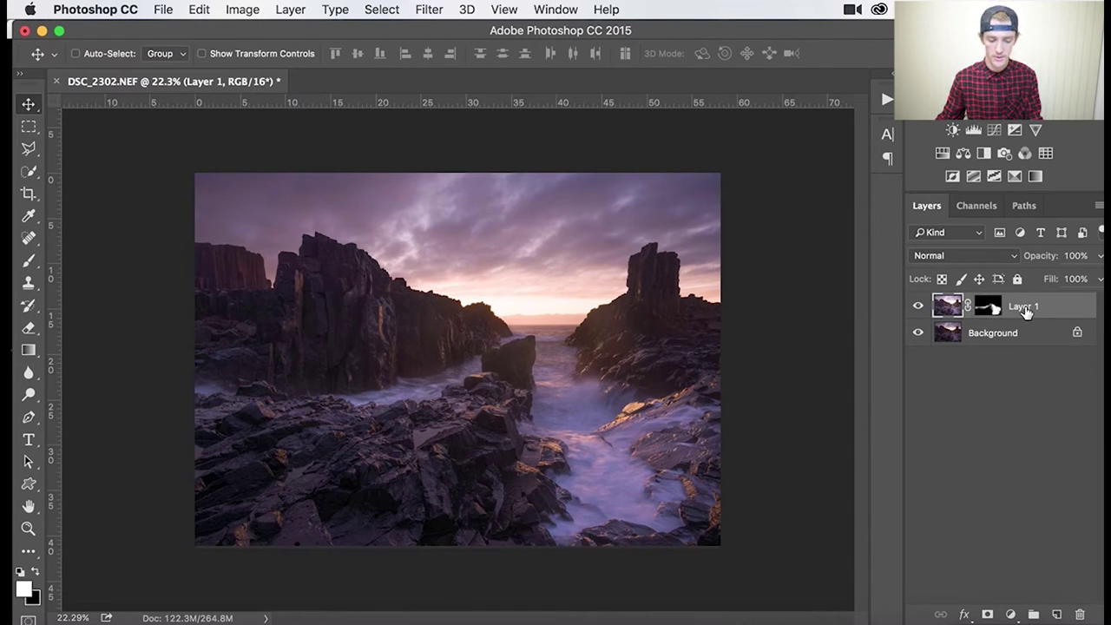
key("alt+shift+super+e")
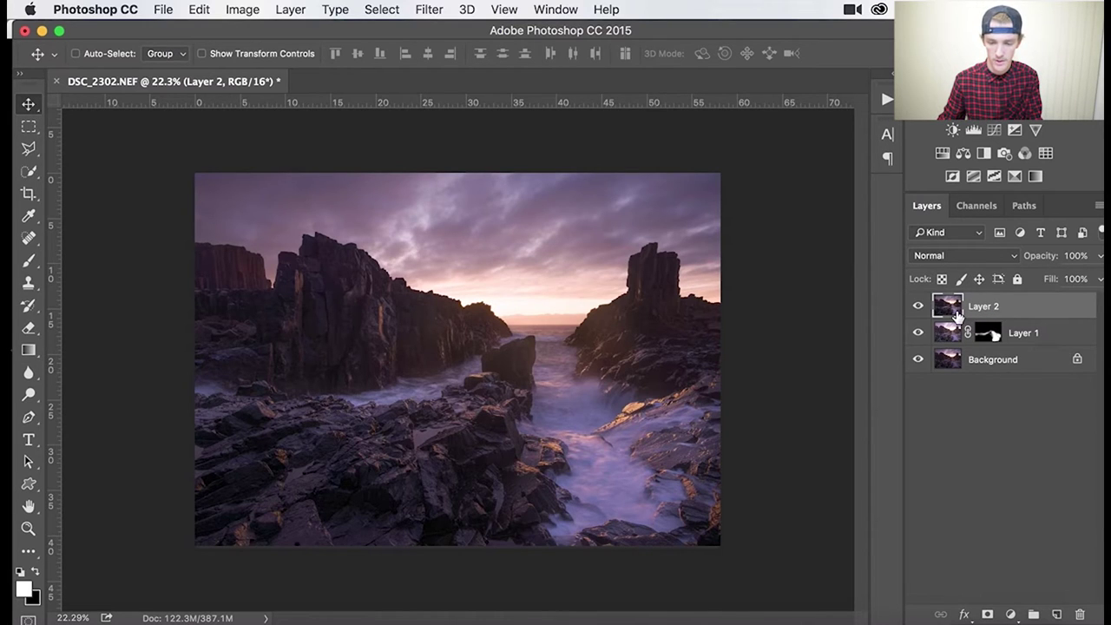
left_click(920, 308)
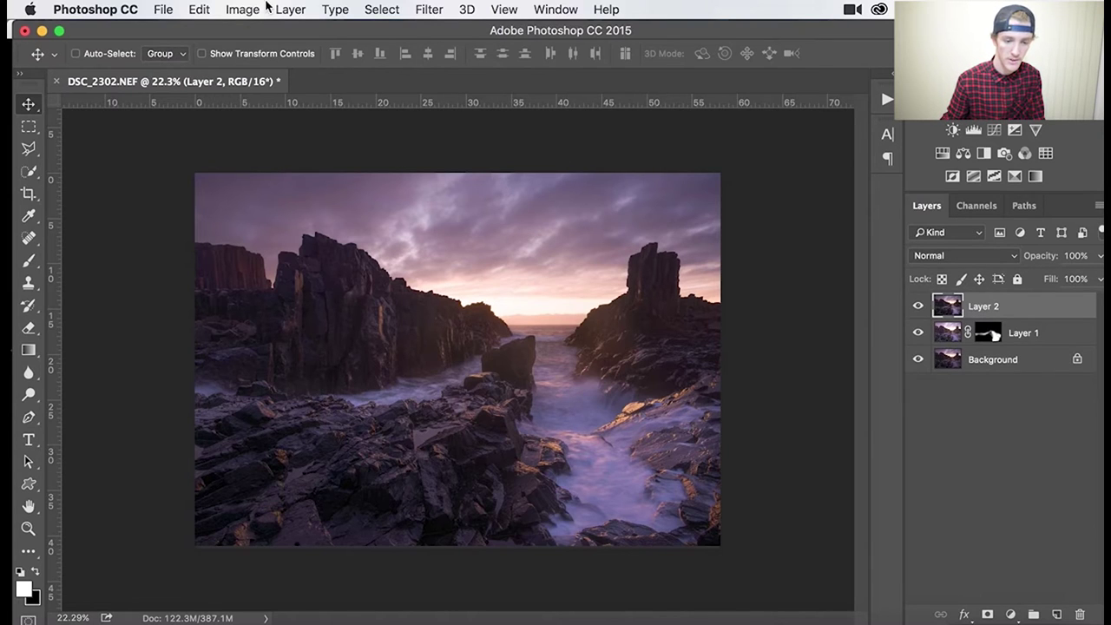
Open Color Balance and set the midtones to -4 / 0 / -7.
left_click(252, 10)
mouse_move(274, 60)
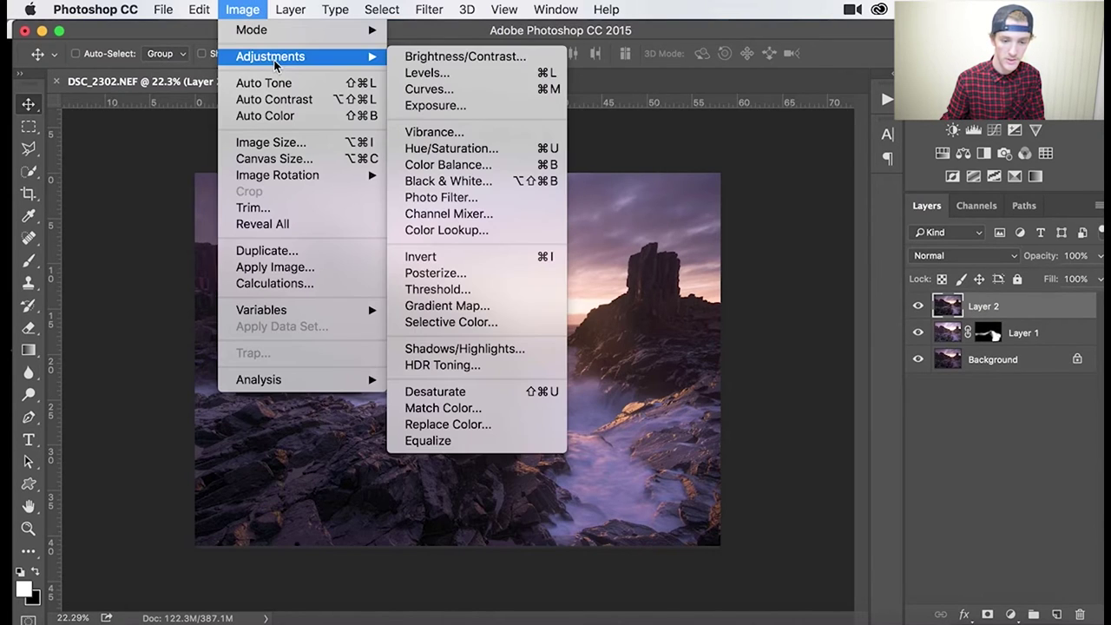
left_click(461, 166)
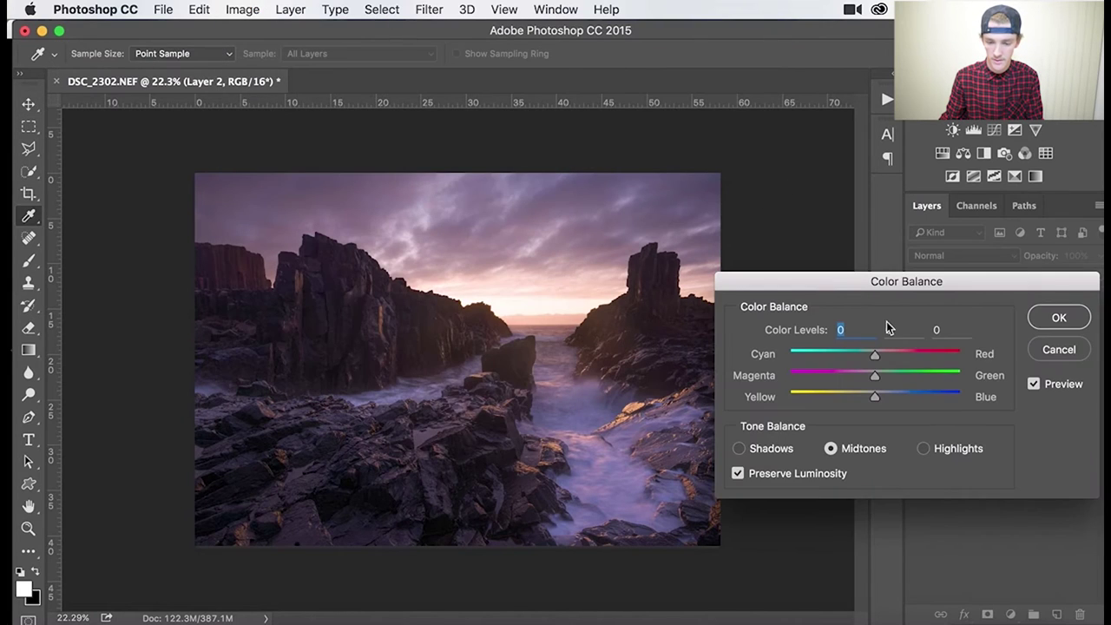
left_click_drag(886, 288, 895, 228)
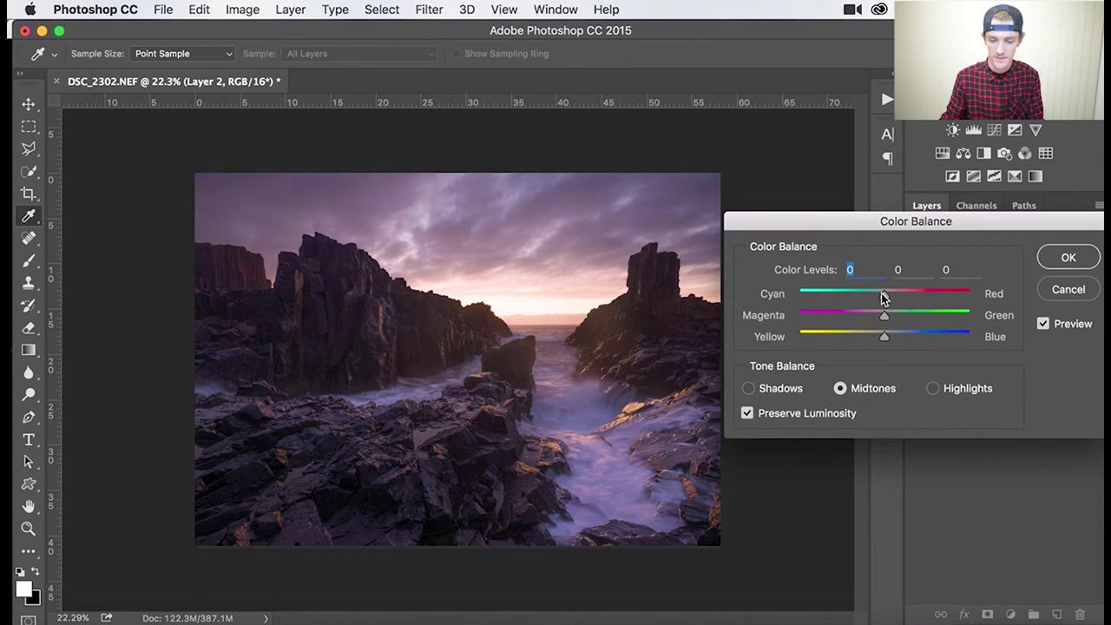
left_click_drag(876, 293, 881, 292)
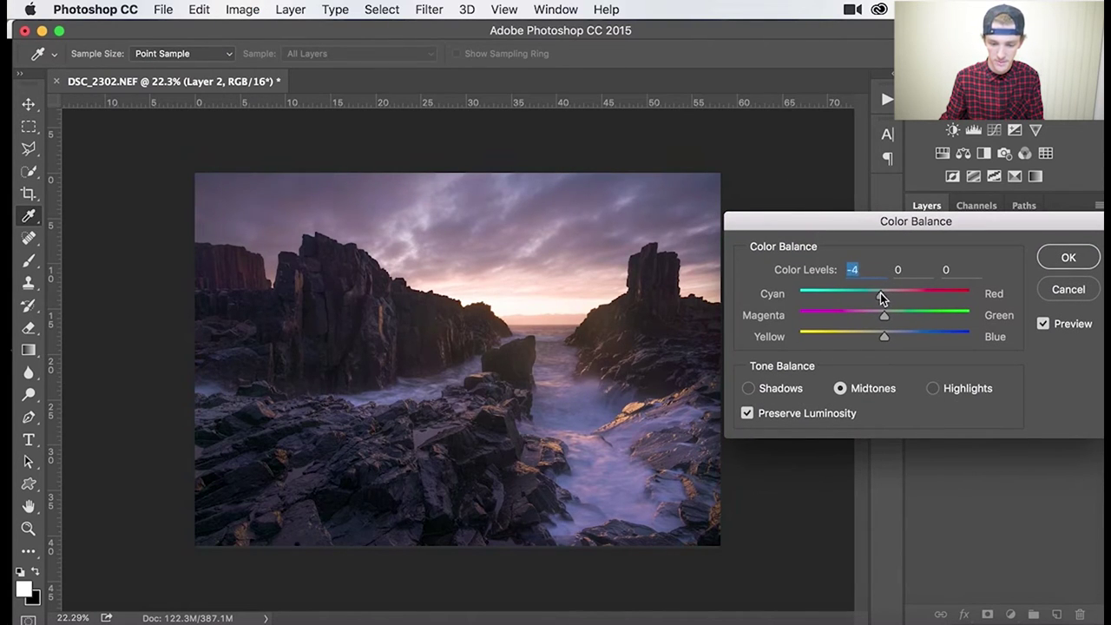
left_click_drag(891, 338, 881, 337)
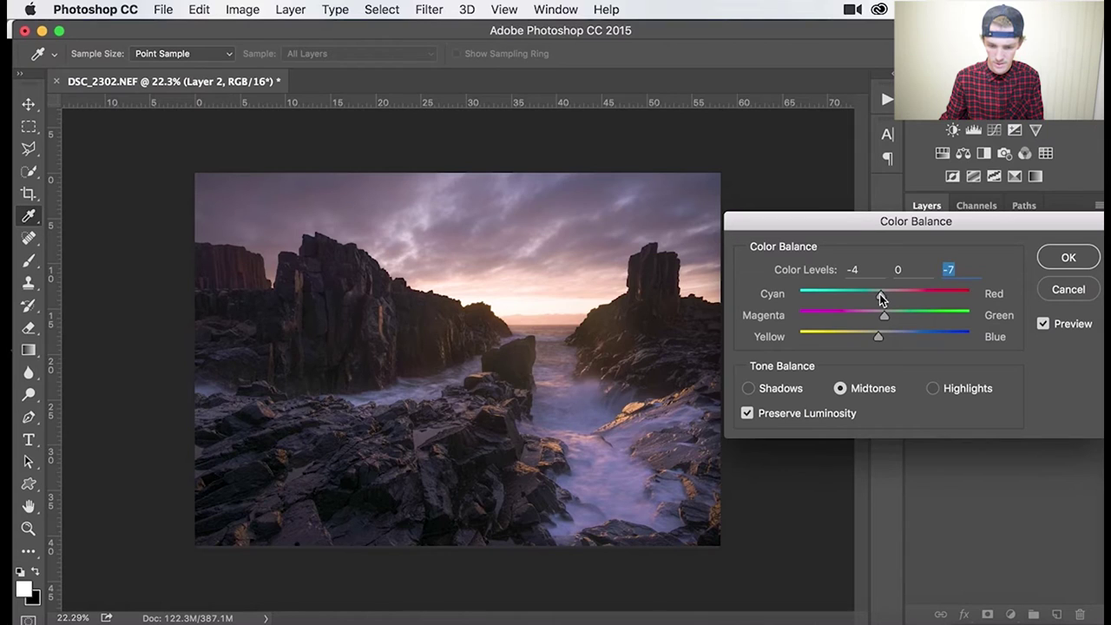
left_click(881, 296)
Shift the highlights toward yellow to -12 and compare with Preview on and off.
left_click(932, 389)
left_click_drag(884, 337, 873, 337)
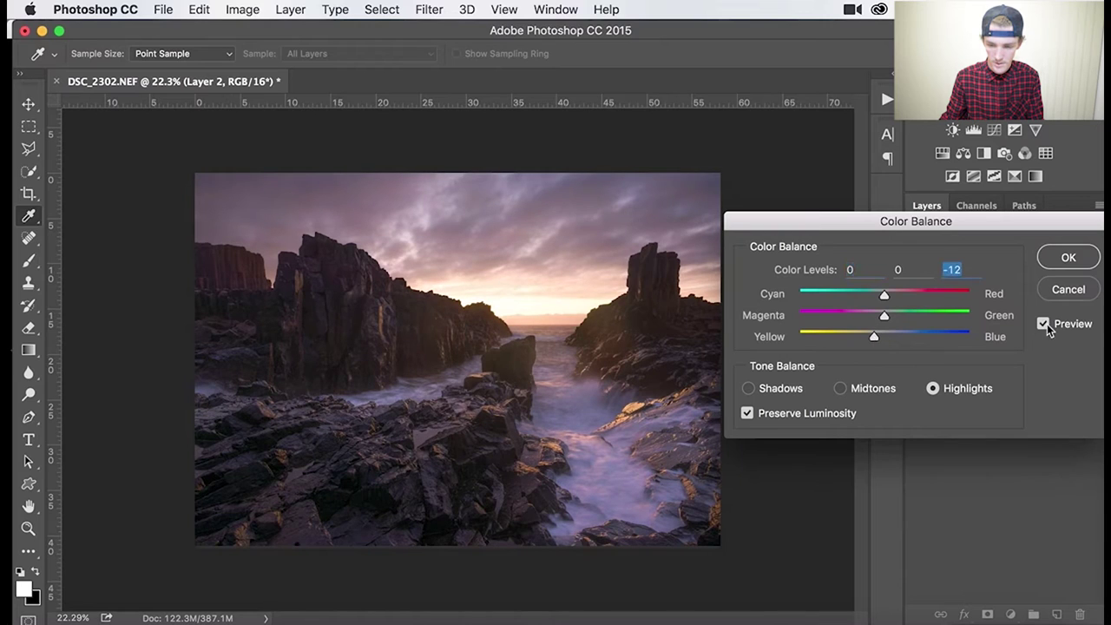
left_click(1041, 322)
left_click(1041, 322)
left_click(1041, 322)
left_click(1041, 322)
left_click(1042, 324)
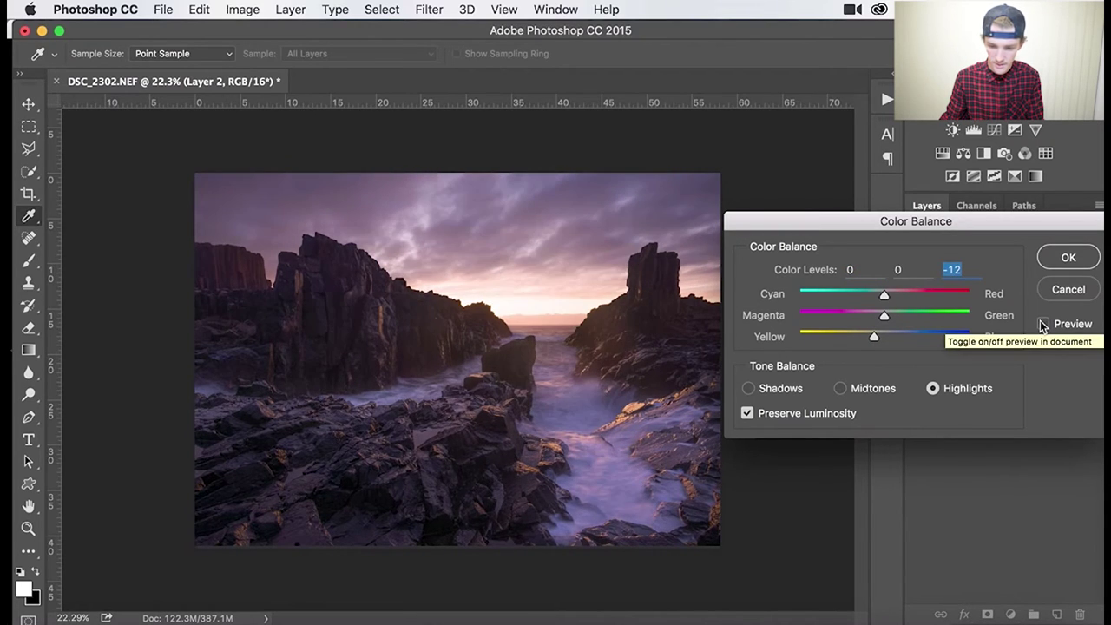
left_click(1042, 323)
left_click(1042, 324)
left_click(1042, 324)
left_click(1043, 323)
left_click(1043, 324)
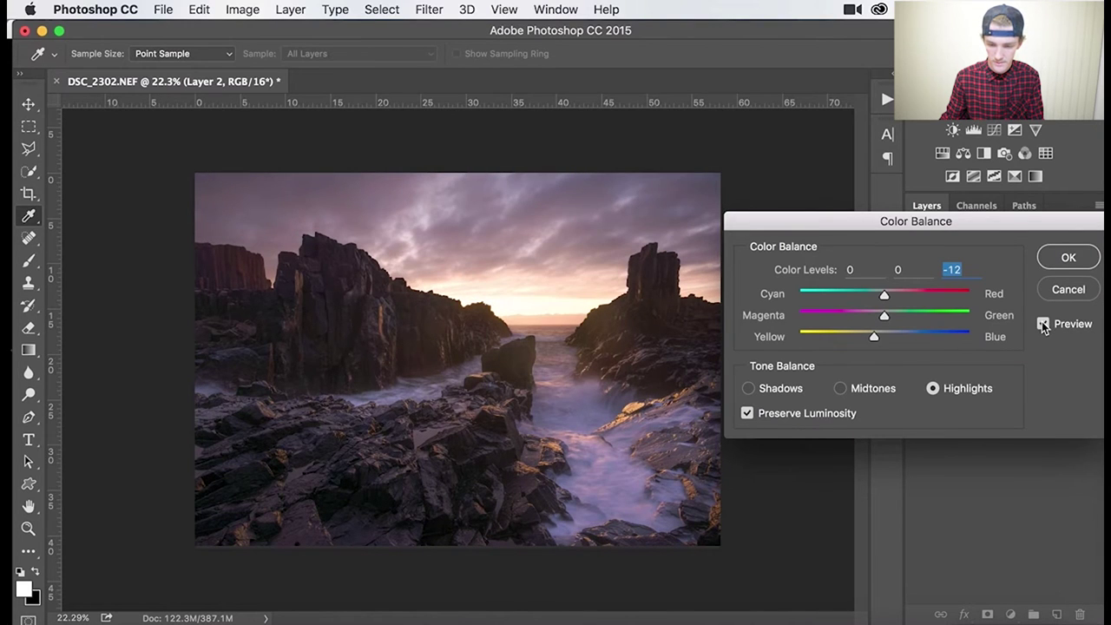
left_click(1043, 324)
left_click(1043, 324)
Set the shadows to +3 toward blue and apply the Color Balance.
left_click(781, 388)
left_click_drag(873, 336, 888, 339)
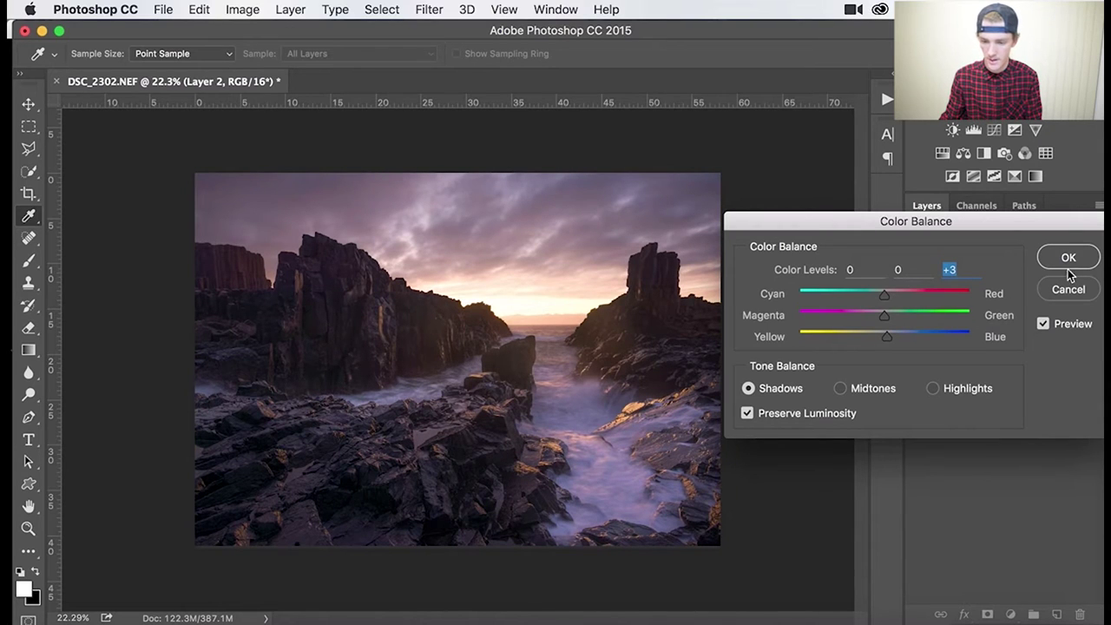
key("Return")
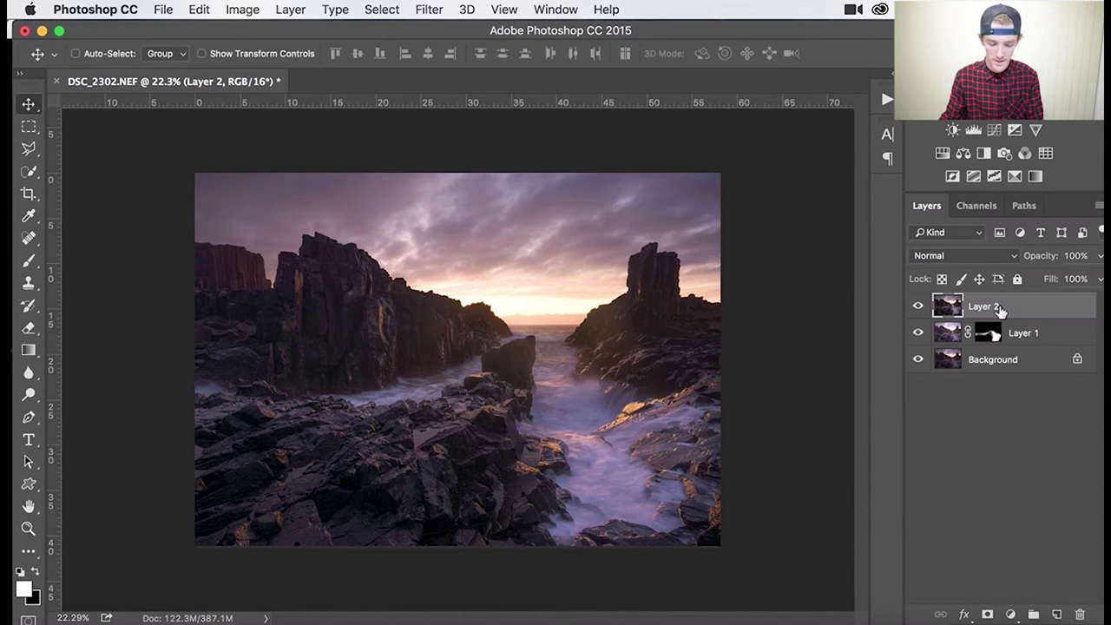
Compare Layer 2 on and off, add a layer mask, and ready a white 900 brush.
left_click(919, 306)
left_click(920, 306)
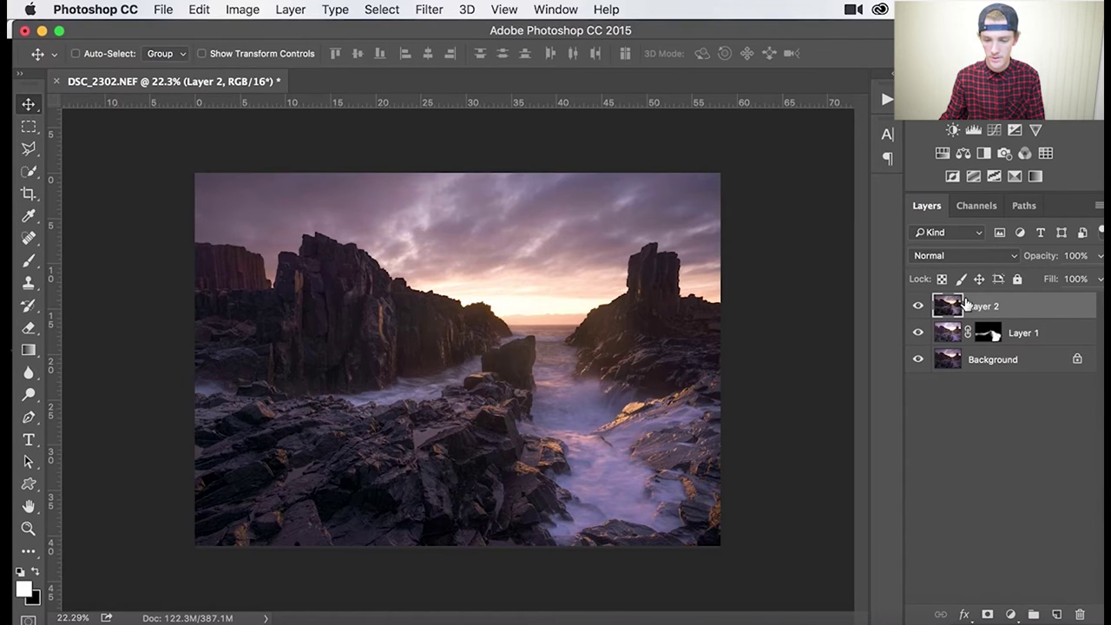
left_click(988, 614, "alt")
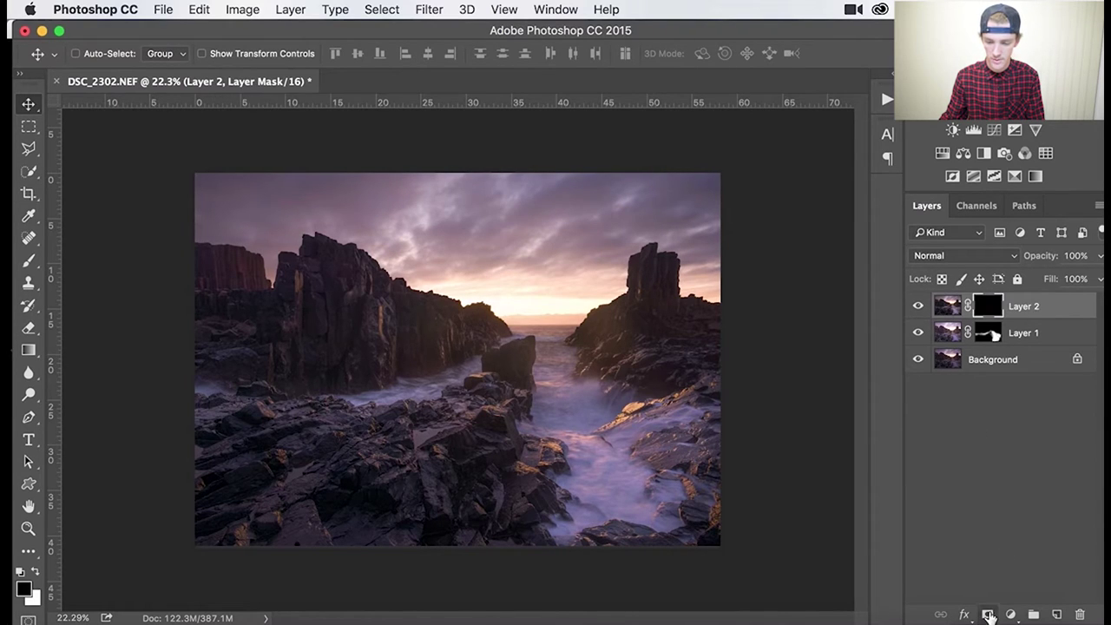
key("b")
key("x")
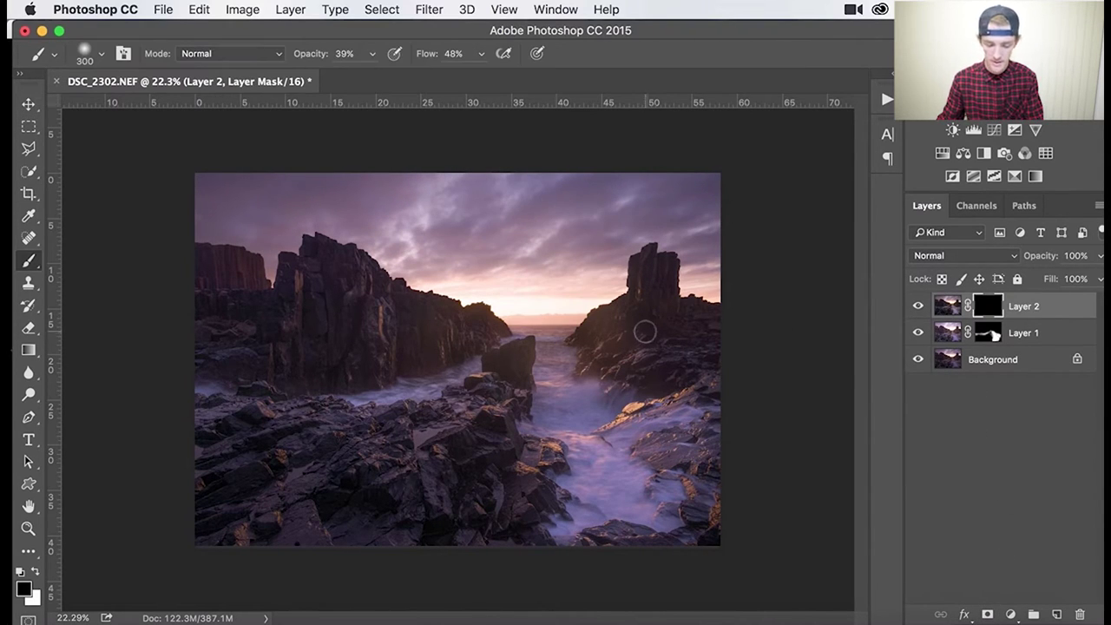
key("x")
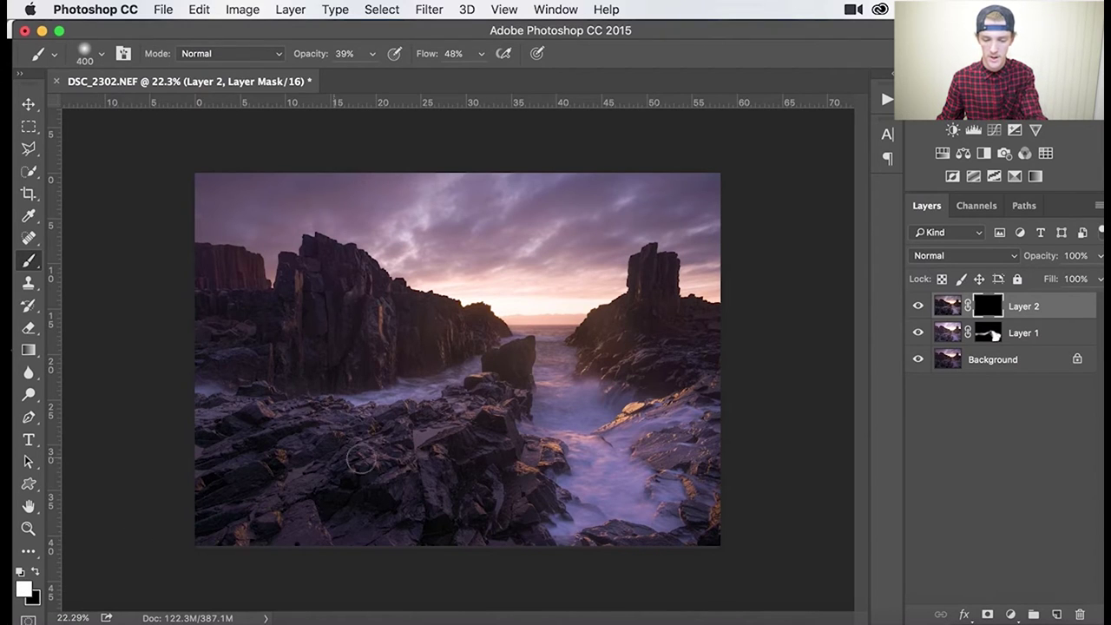
key("bracketright")
key("bracketright")
key("bracketright")
key("bracketright")
key("bracketright")
key("bracketright")
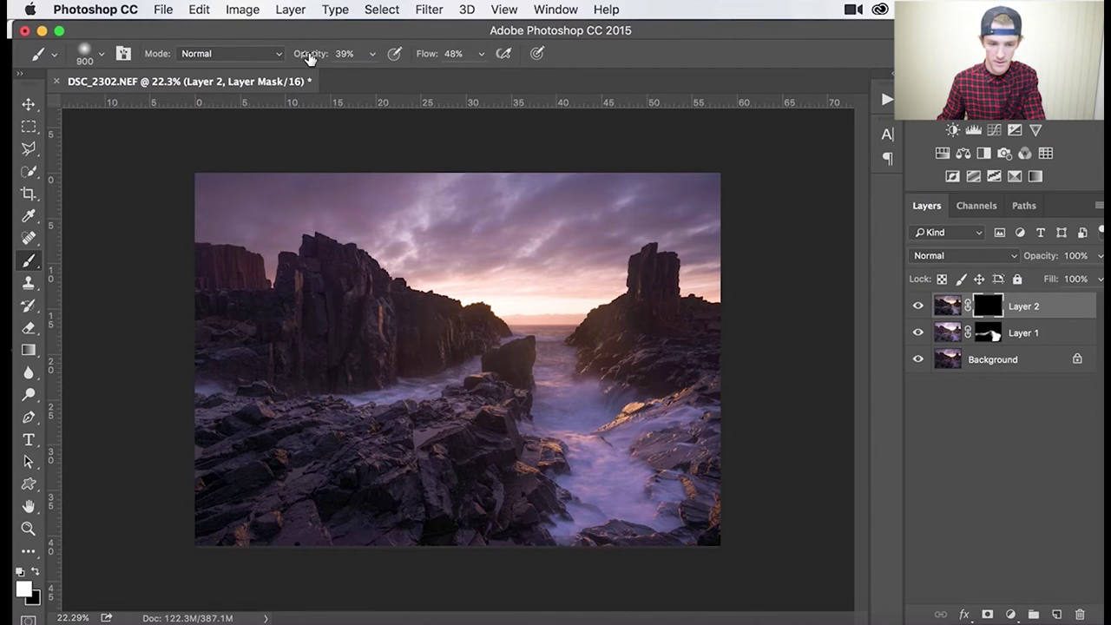
With 82% opacity and 96% flow, reveal the adjustment over the sea channel and left rocks.
left_click_drag(310, 57, 347, 56)
left_click_drag(421, 54, 425, 52)
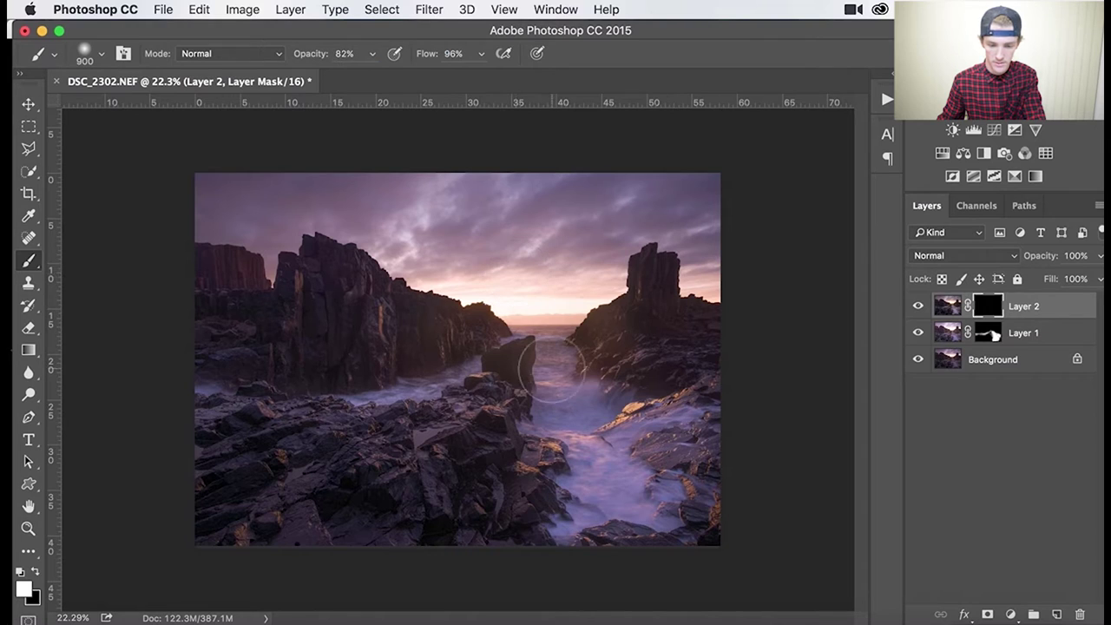
key("bracketright")
mouse_move(551, 369)
left_mouse_down()
mouse_move(599, 417)
mouse_move(573, 451)
mouse_move(599, 473)
left_mouse_up()
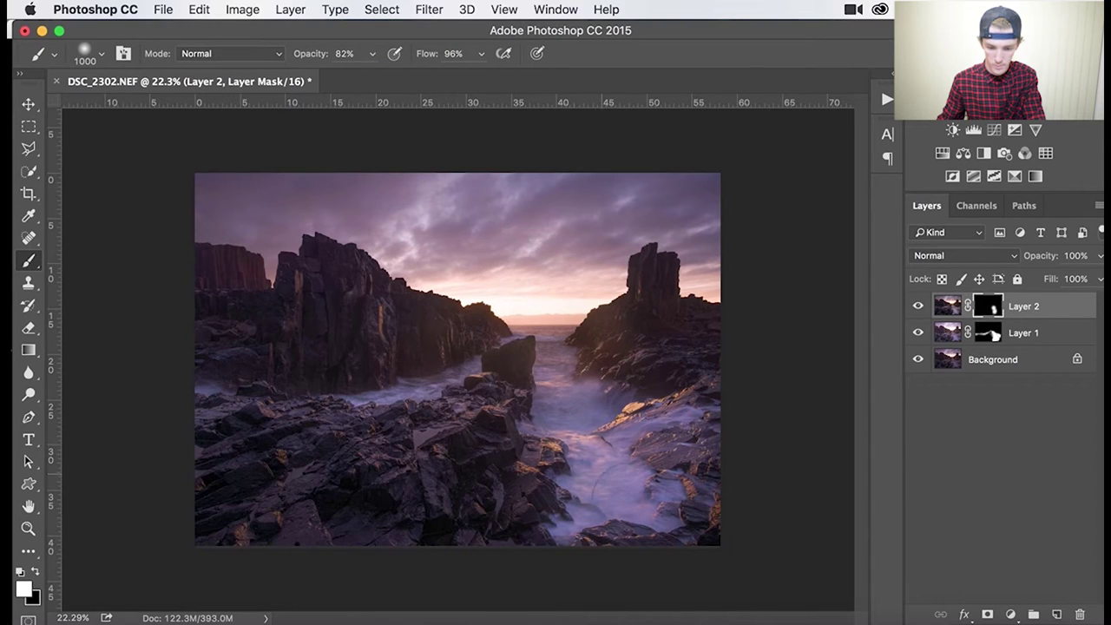
key("bracketleft")
key("bracketleft")
key("bracketleft")
key("bracketleft")
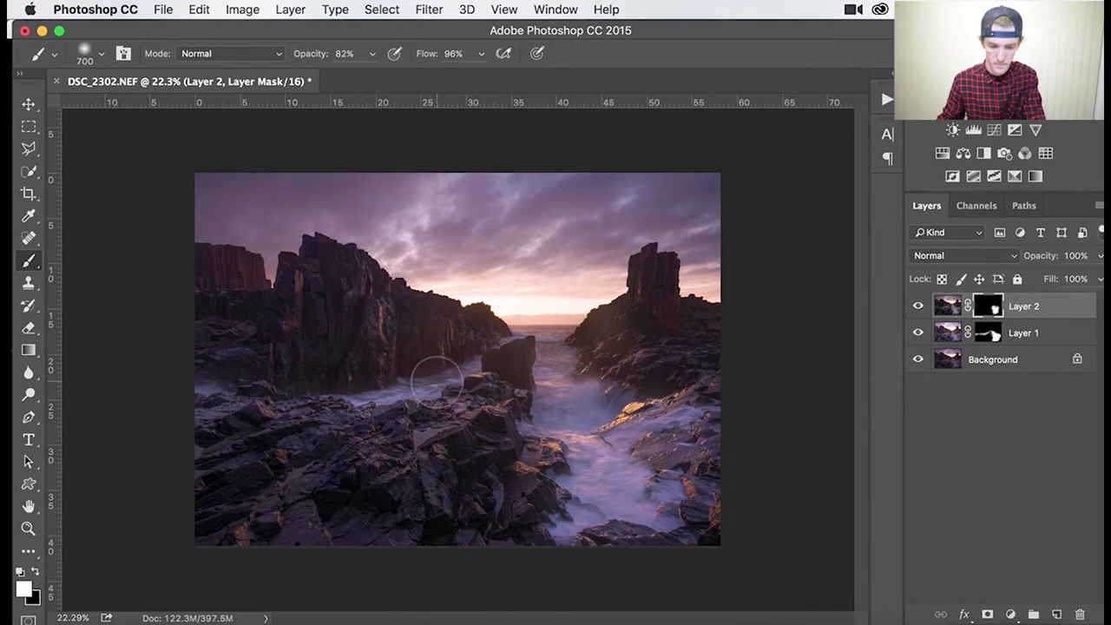
key("bracketleft")
key("bracketleft")
key("bracketleft")
left_click_drag(398, 397, 211, 391)
Reveal Layer 2's adjustment over the central water and hide it from part with black.
key("bracketright")
key("bracketright")
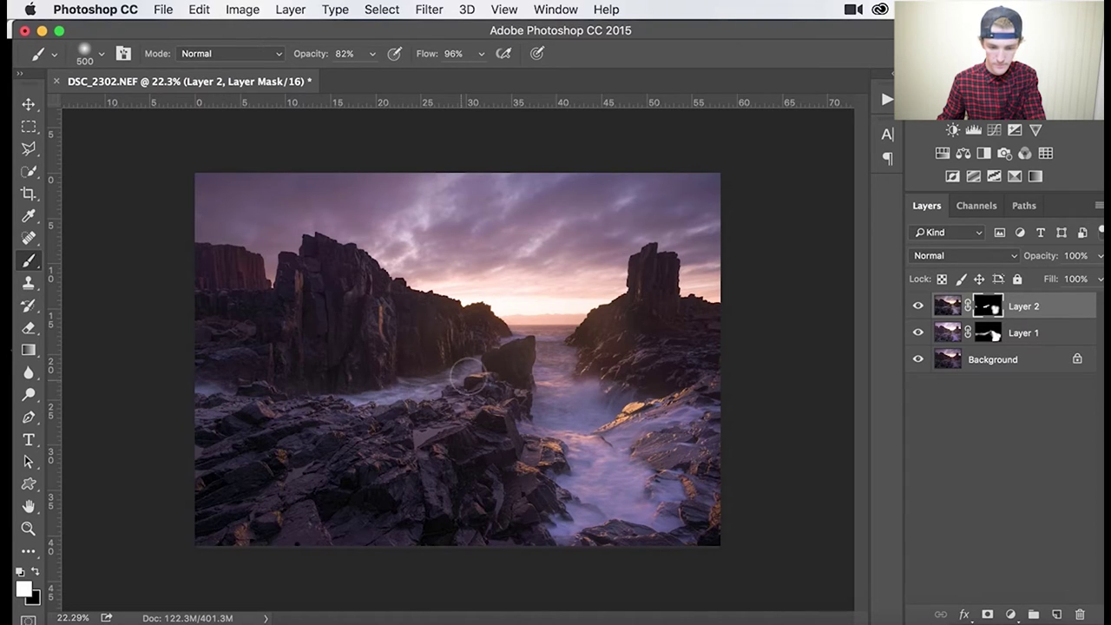
mouse_move(455, 382)
left_mouse_down()
mouse_move(576, 369)
mouse_move(553, 434)
mouse_move(594, 420)
left_mouse_up()
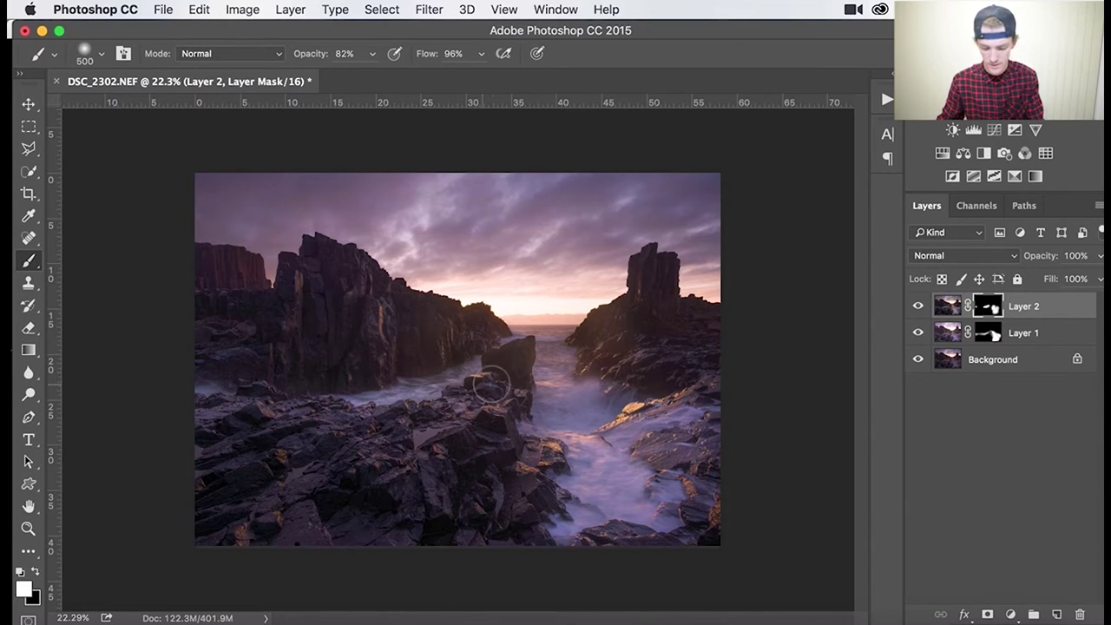
key("x")
mouse_move(477, 387)
left_mouse_down()
mouse_move(525, 388)
mouse_move(469, 382)
mouse_move(434, 347)
mouse_move(409, 359)
mouse_move(499, 365)
mouse_move(479, 372)
left_mouse_up()
key("bracketright")
key("bracketright")
key("bracketright")
key("x")
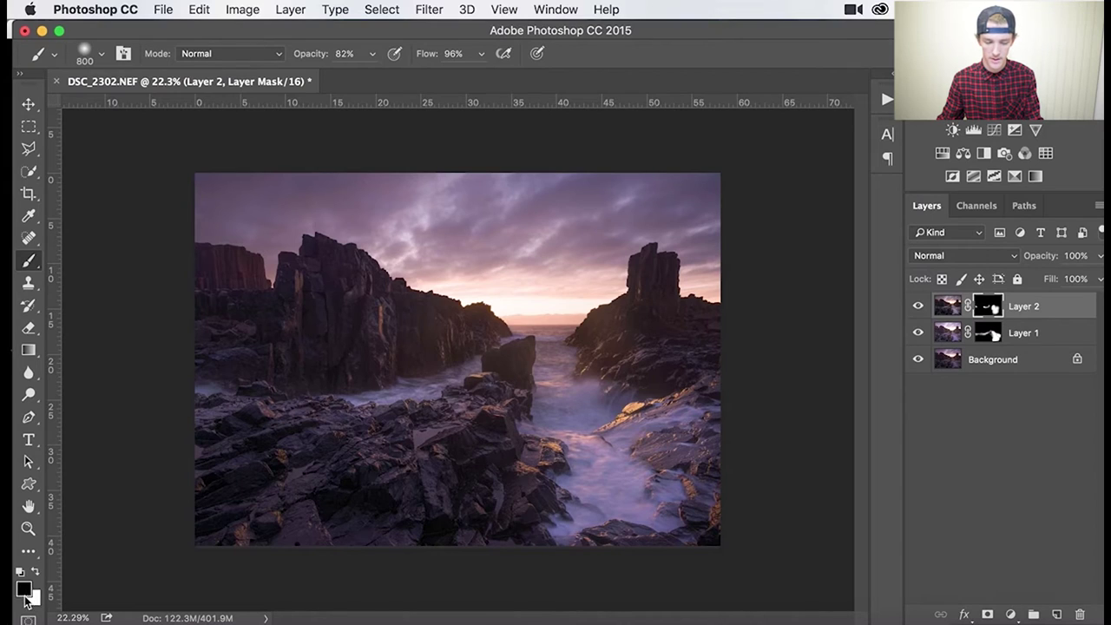
key("x")
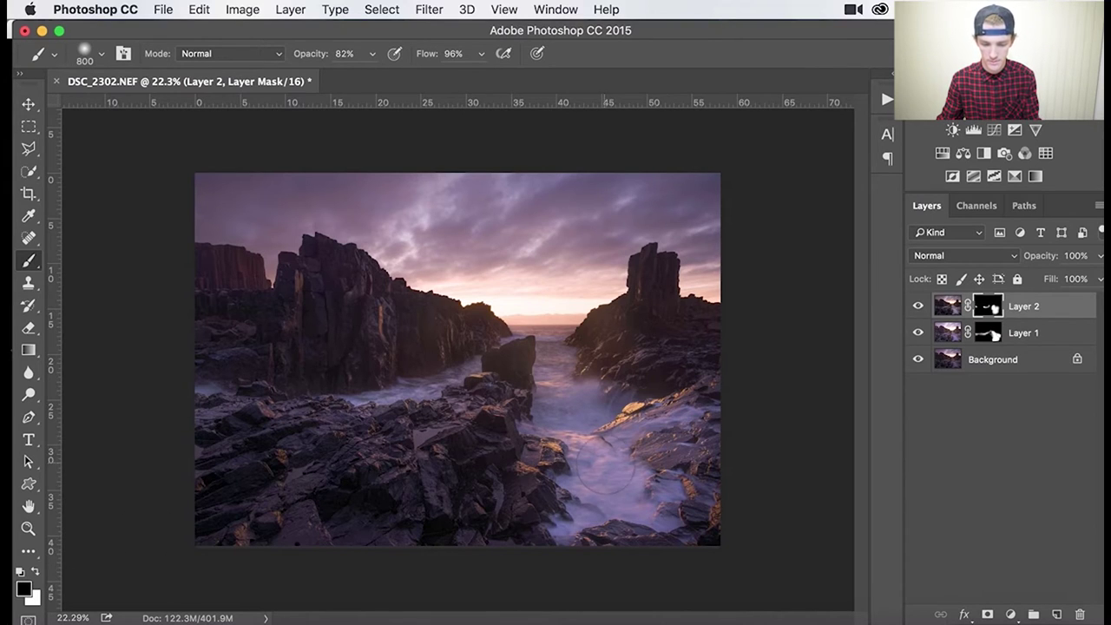
key("x")
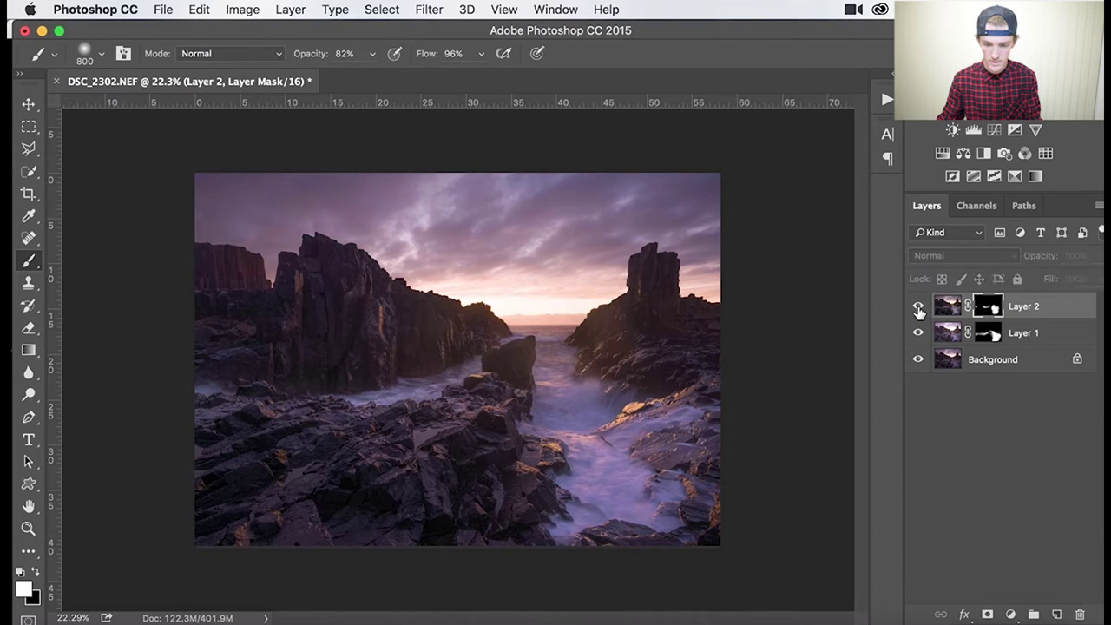
Lower Layer 2's opacity to 84%.
left_click(1043, 308)
left_click_drag(1045, 264, 1044, 261)
key("v")
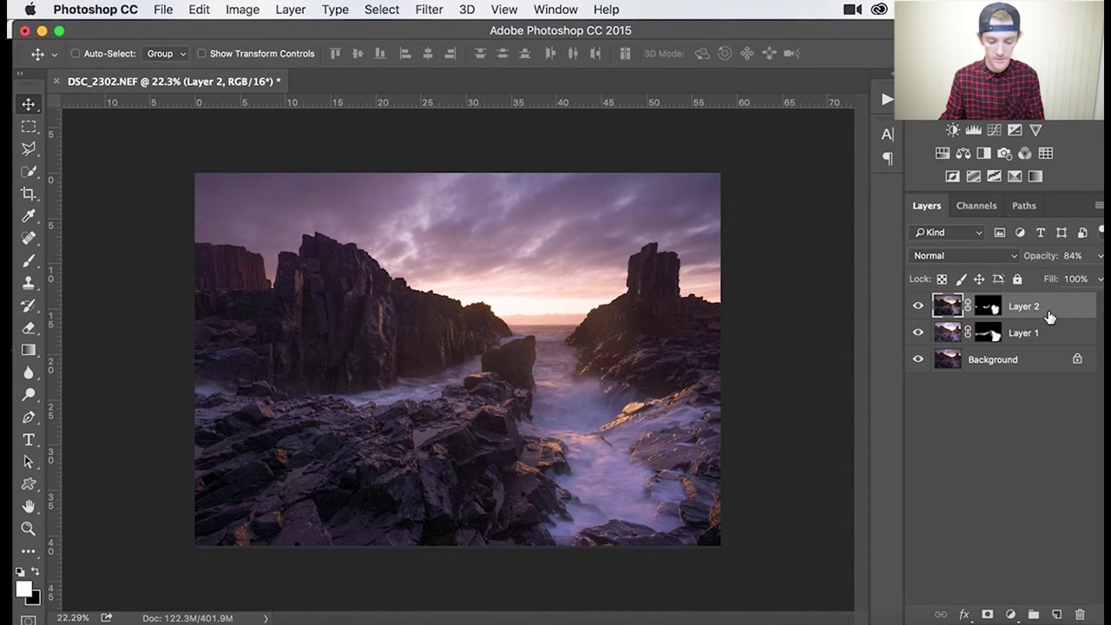
Stamp visible layers into Layer 3 and rename it 'orton effect'.
key("super+alt+shift+e")
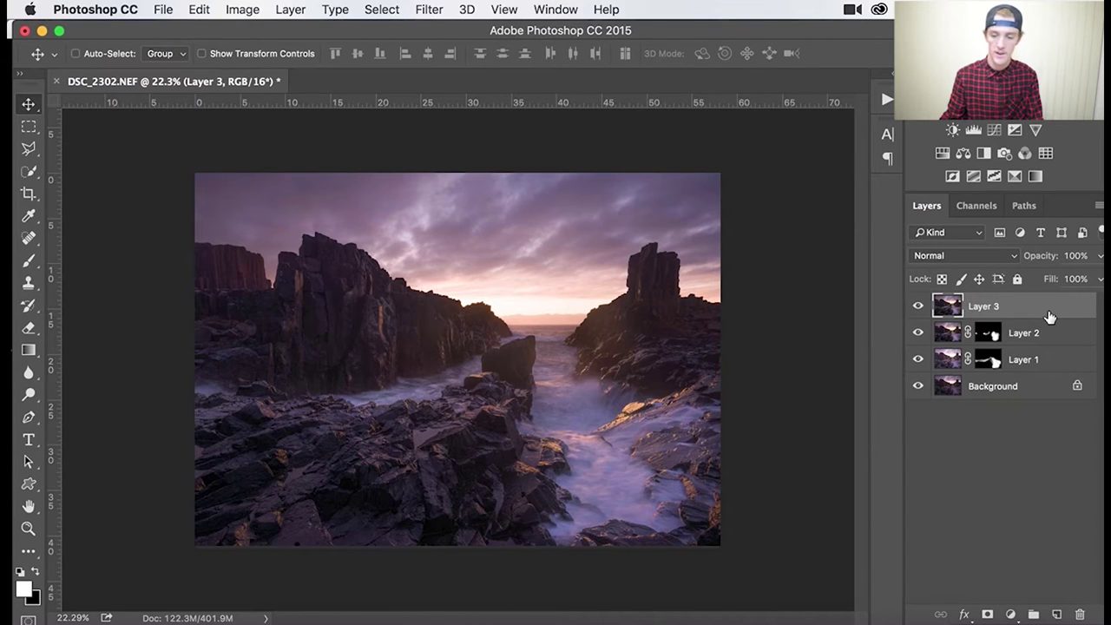
double_click(992, 310)
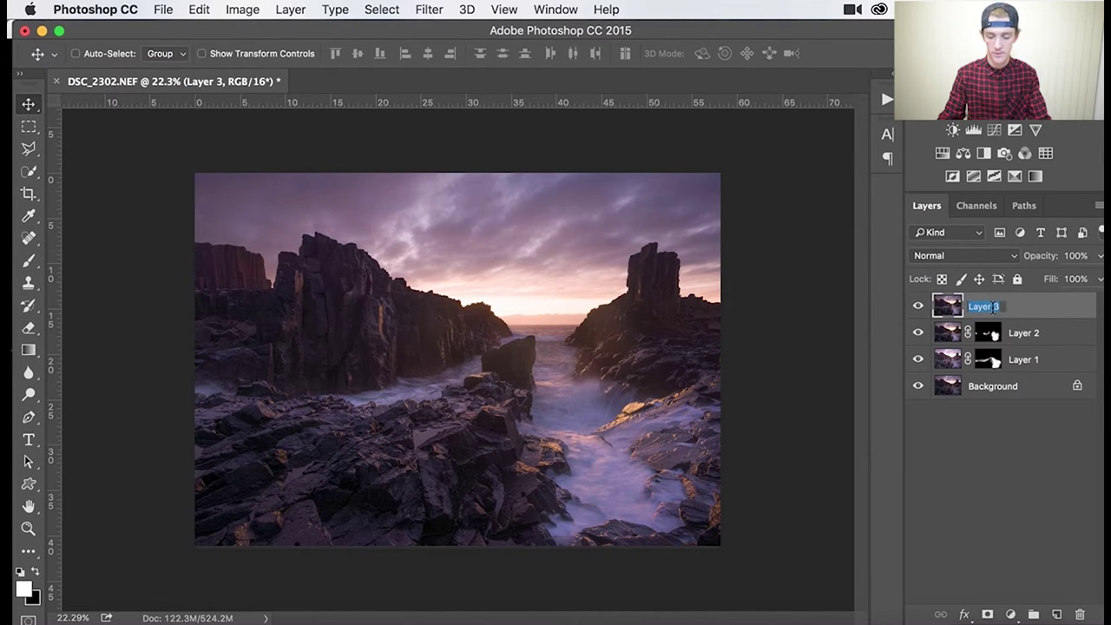
type("ct")
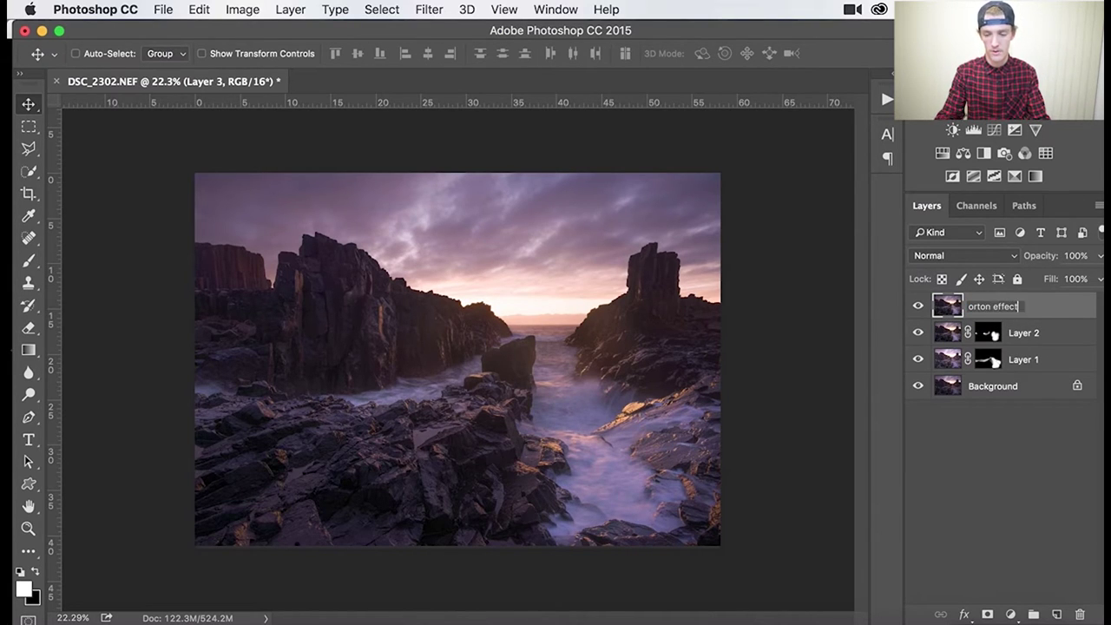
type("rton effect")
key("Return")
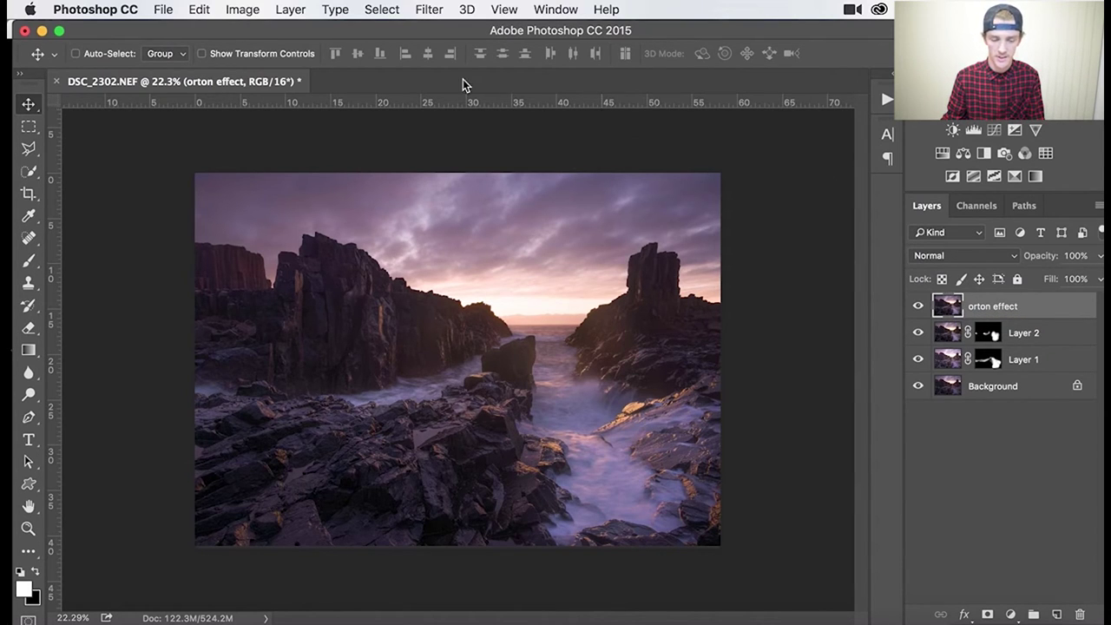
Apply Filter > Blur > Gaussian Blur with a radius of about 28.9 pixels to orton effect.
left_click(428, 10)
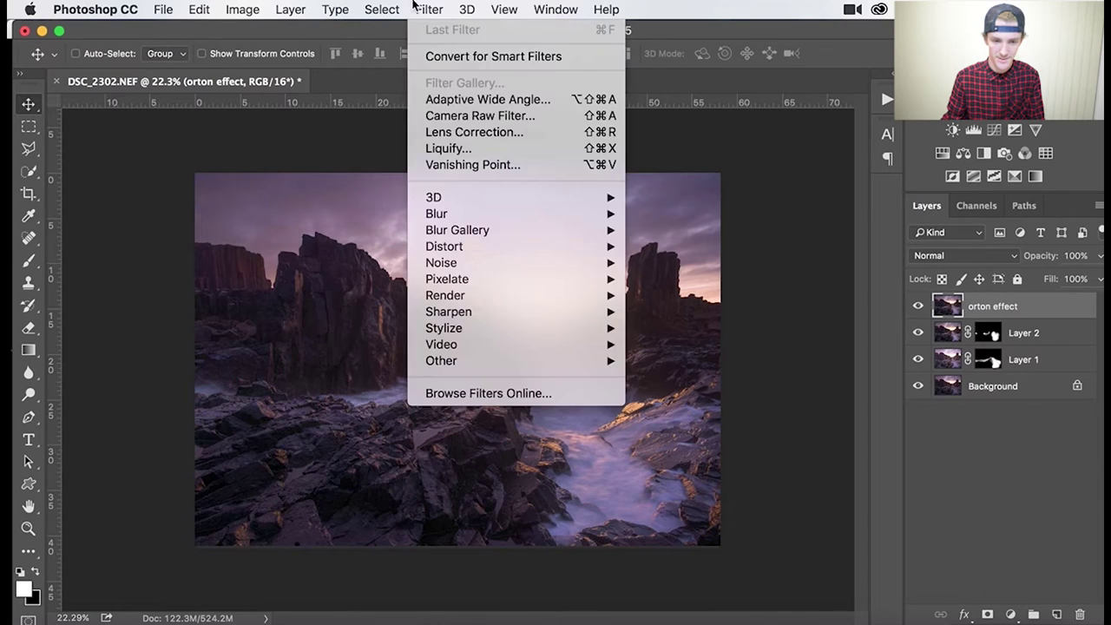
left_click(429, 9)
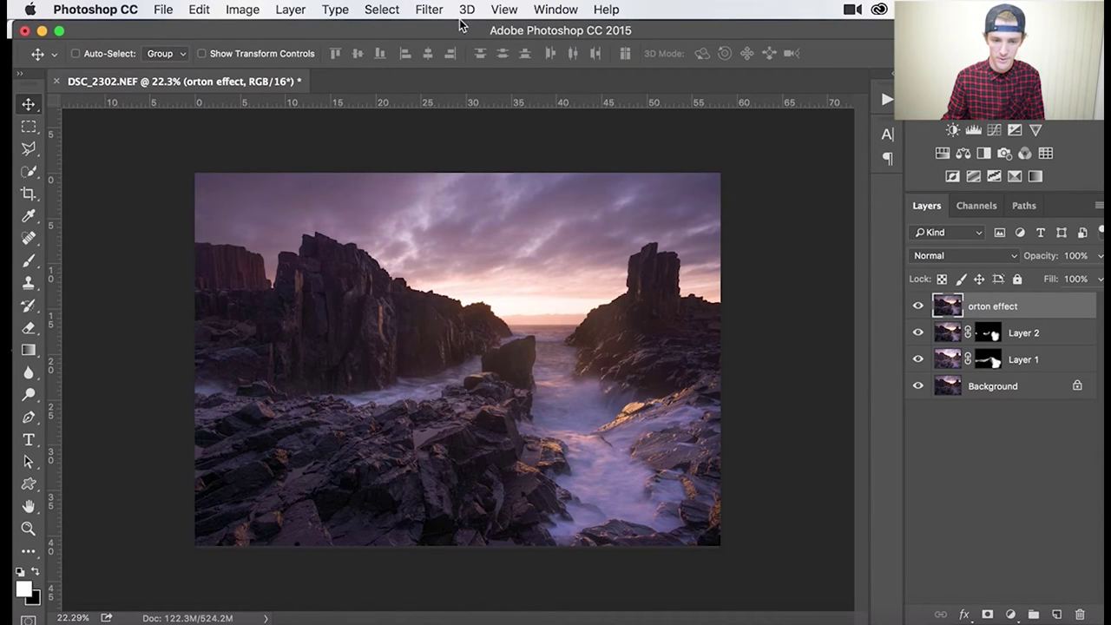
left_click(419, 9)
mouse_move(465, 215)
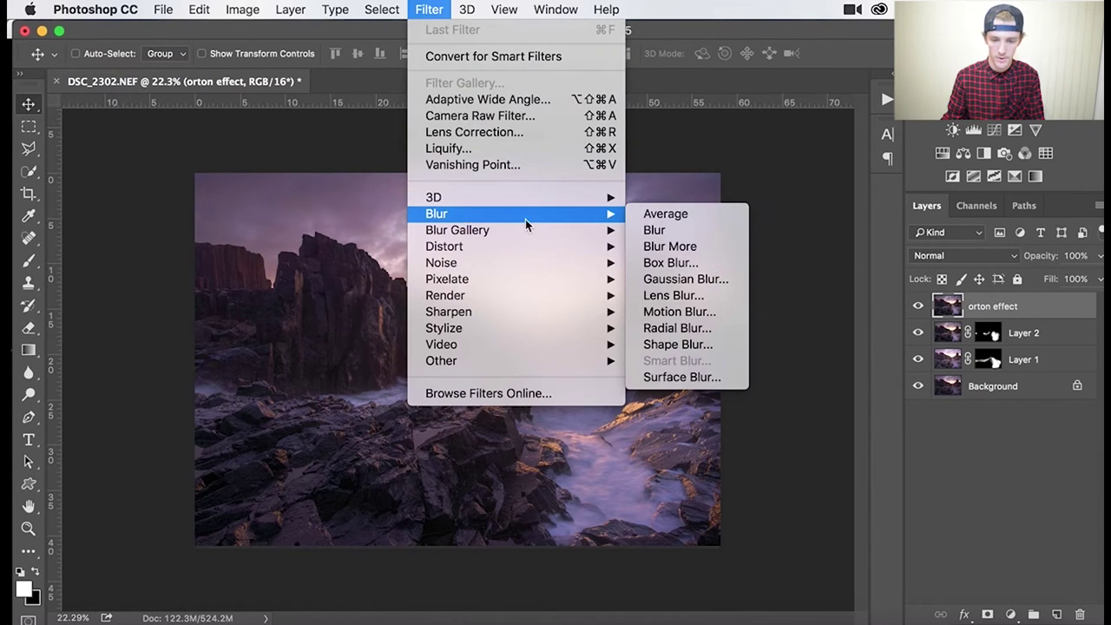
left_click(682, 279)
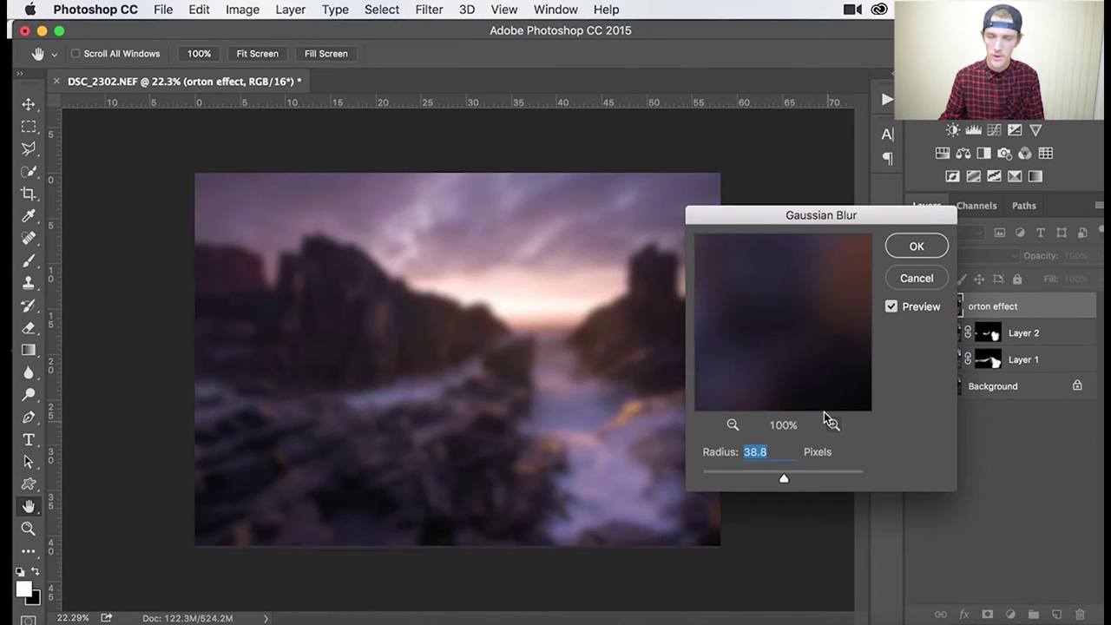
left_click_drag(774, 216, 805, 212)
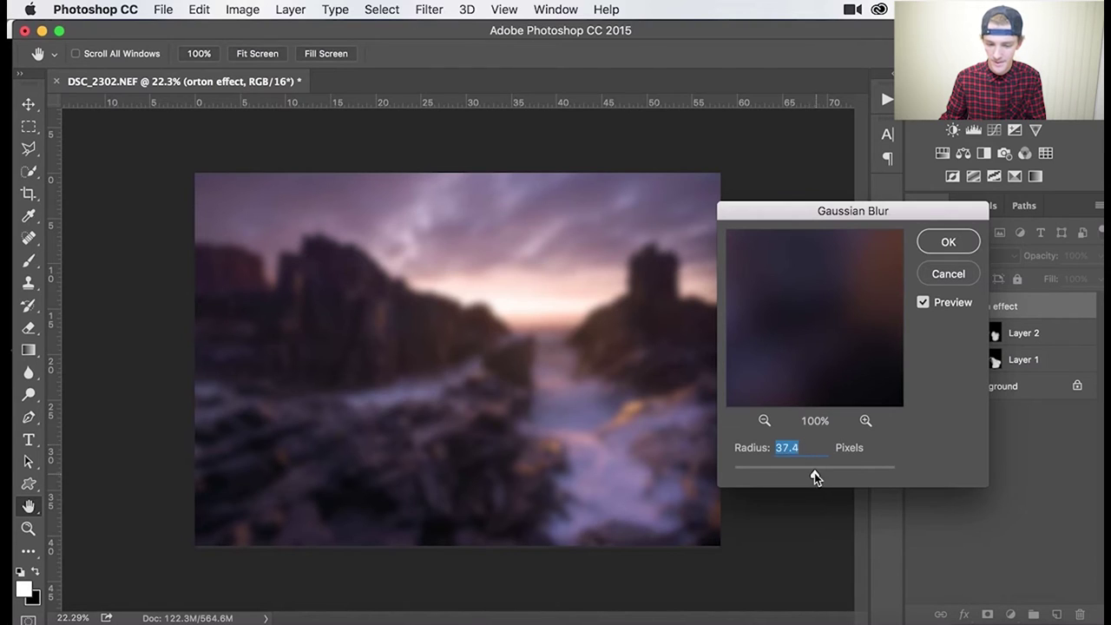
left_click_drag(814, 473, 806, 472)
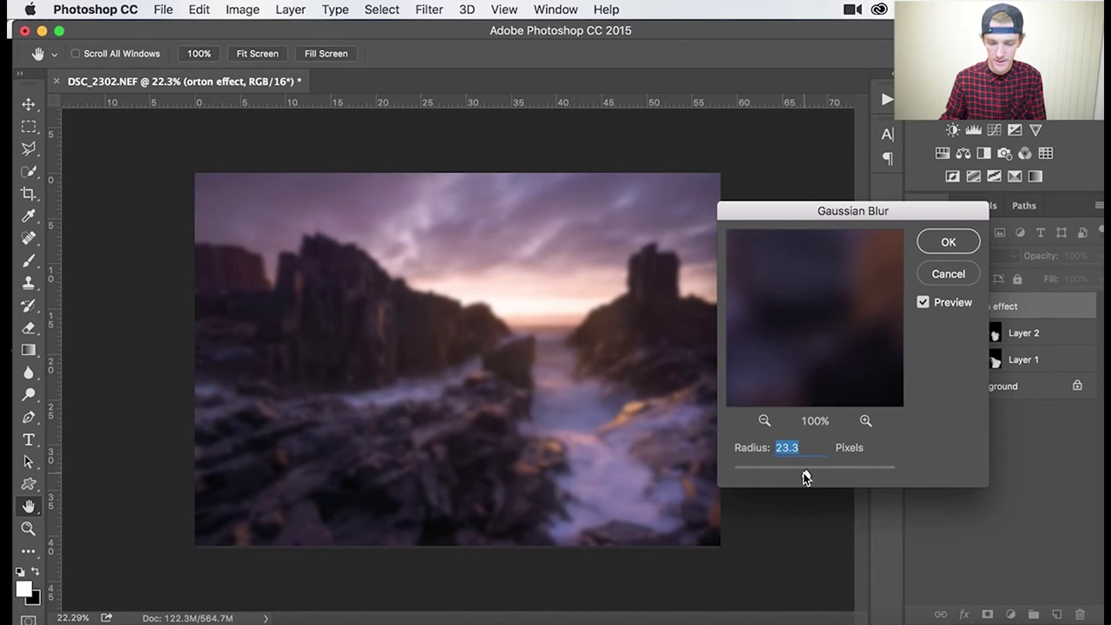
left_click_drag(807, 472, 808, 472)
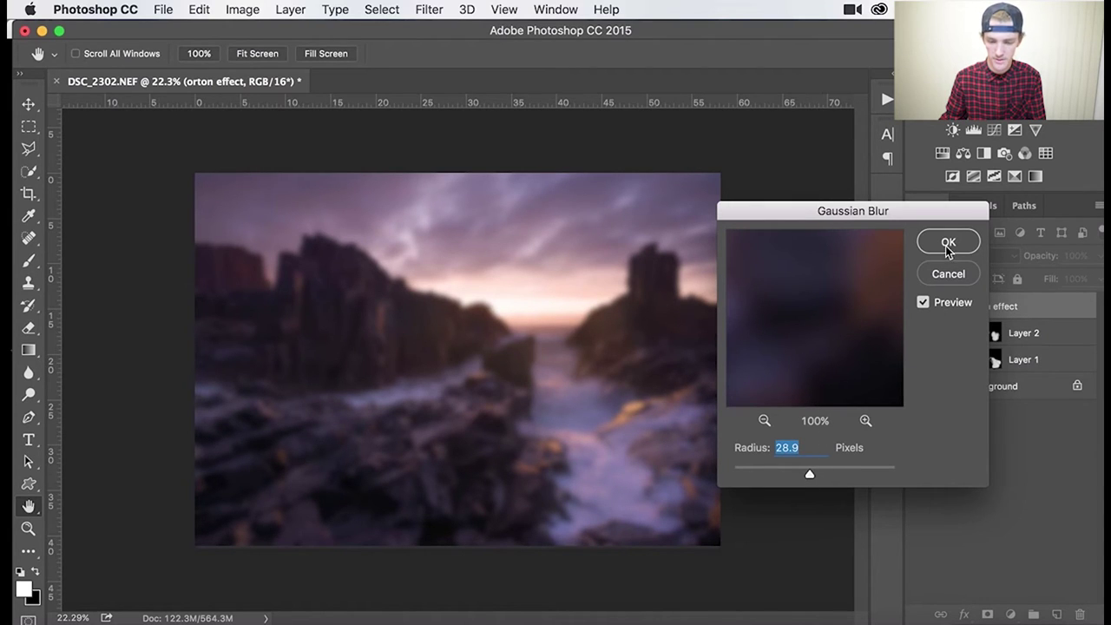
key("Return")
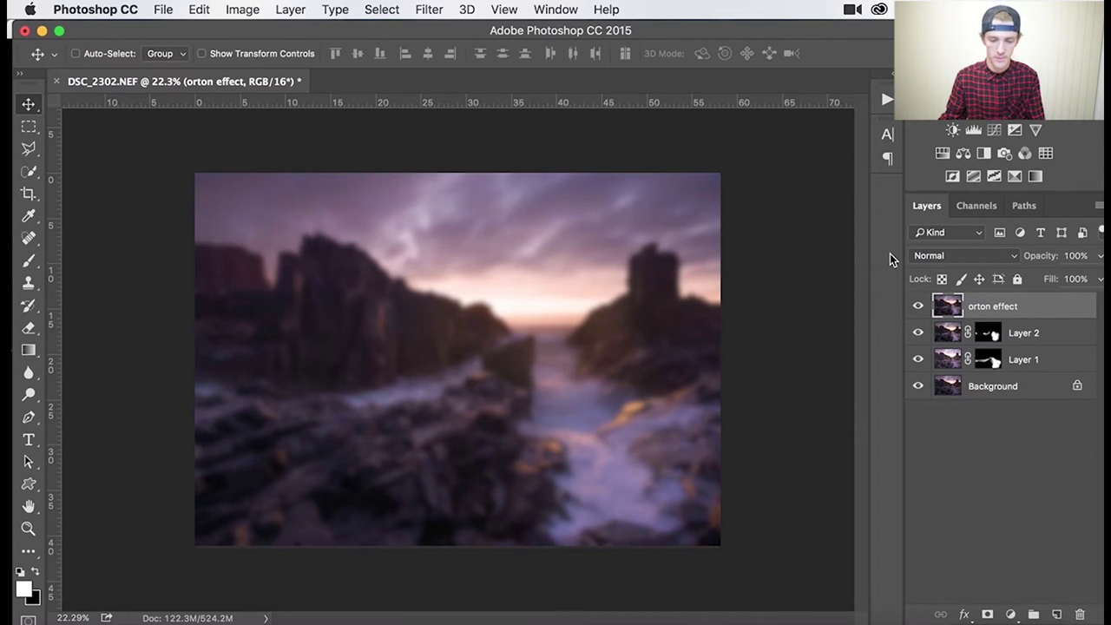
Add a Brightness/Contrast adjustment layer with contrast 70 and brightness 25.
left_click(917, 305)
left_click(917, 306)
double_click(996, 306)
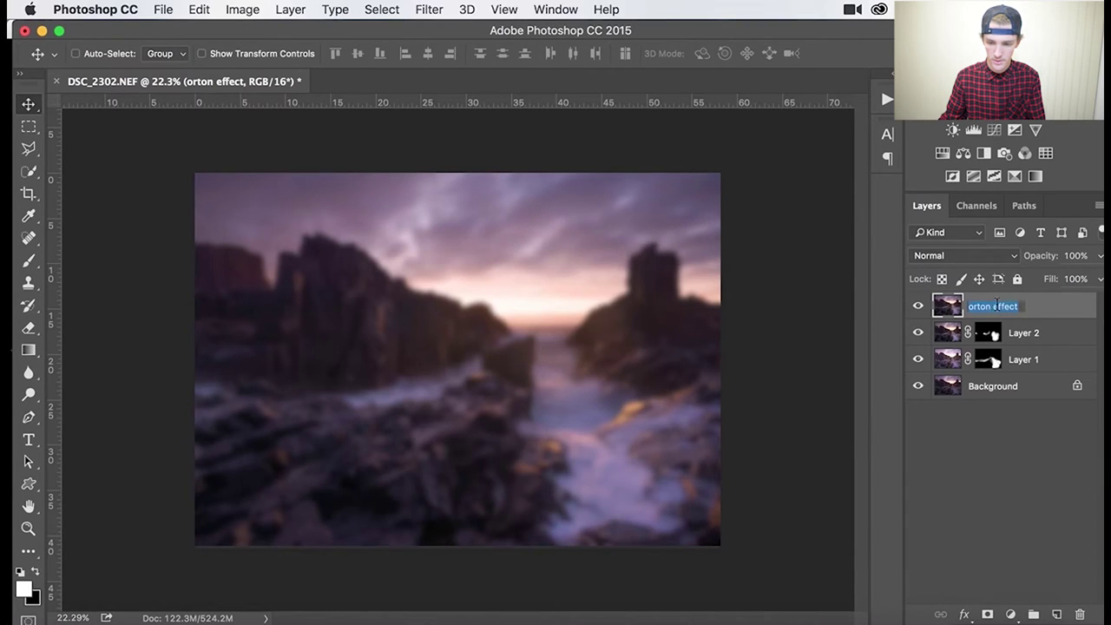
key("Return")
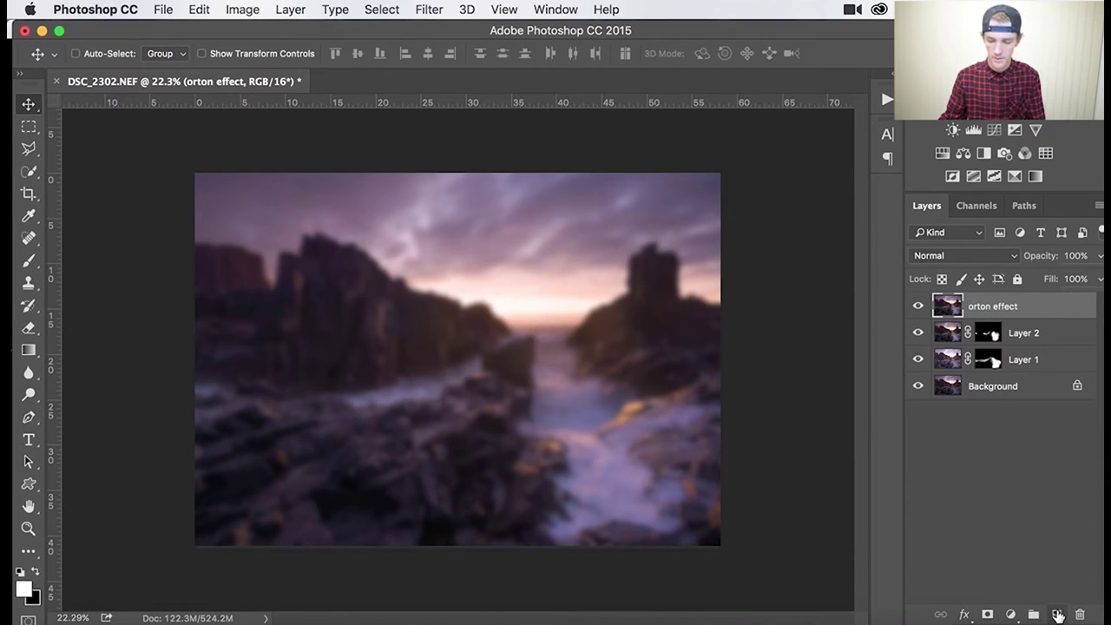
left_click(1011, 614)
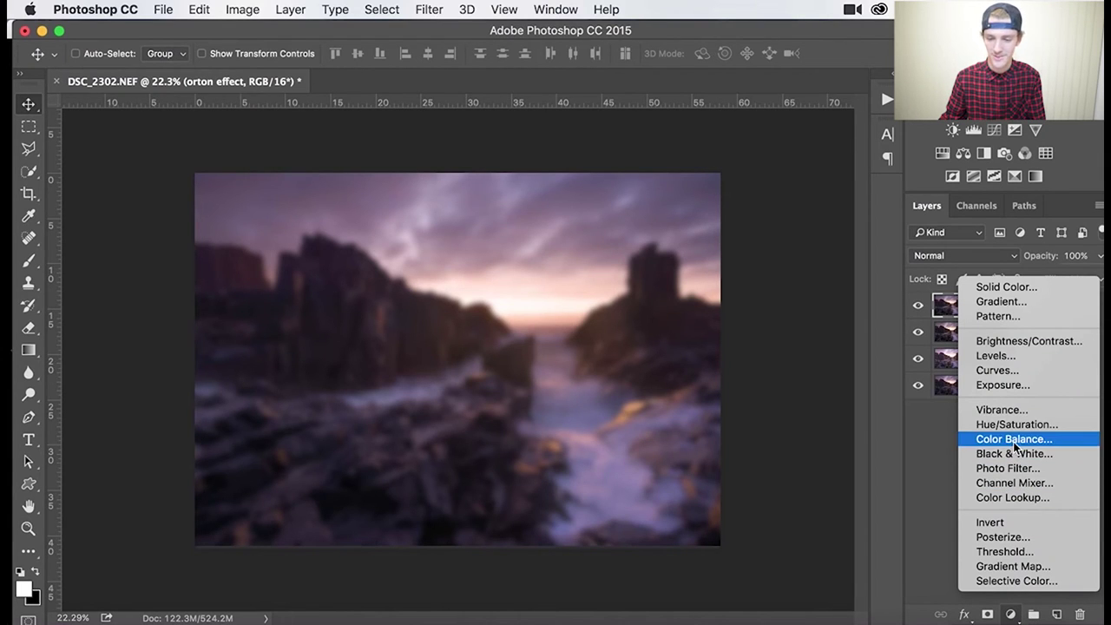
left_click(1011, 341)
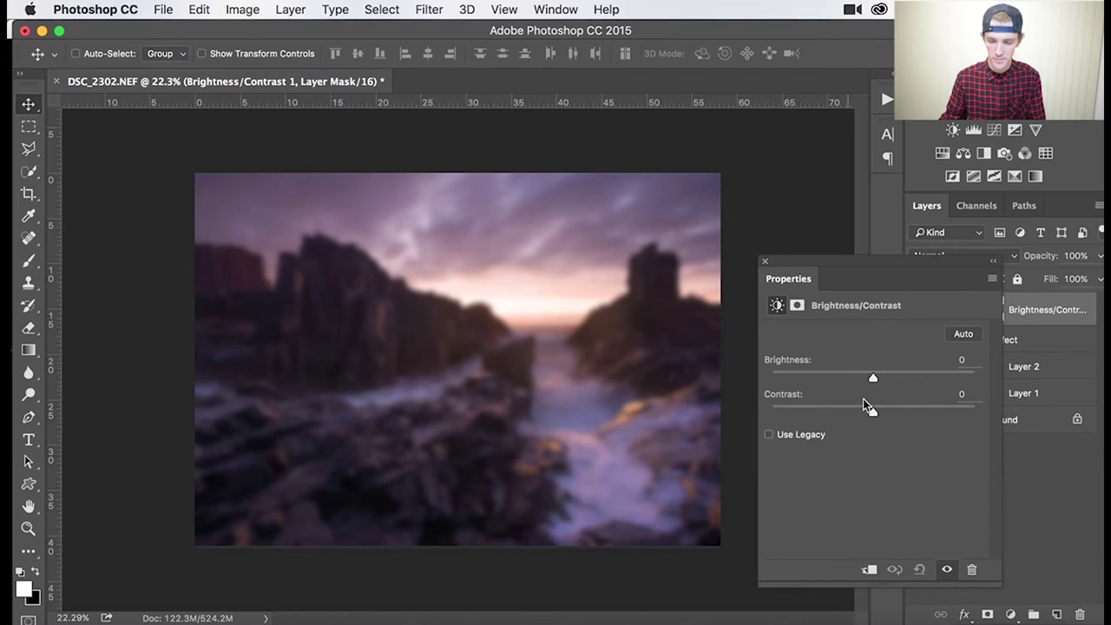
left_click_drag(876, 411, 931, 413)
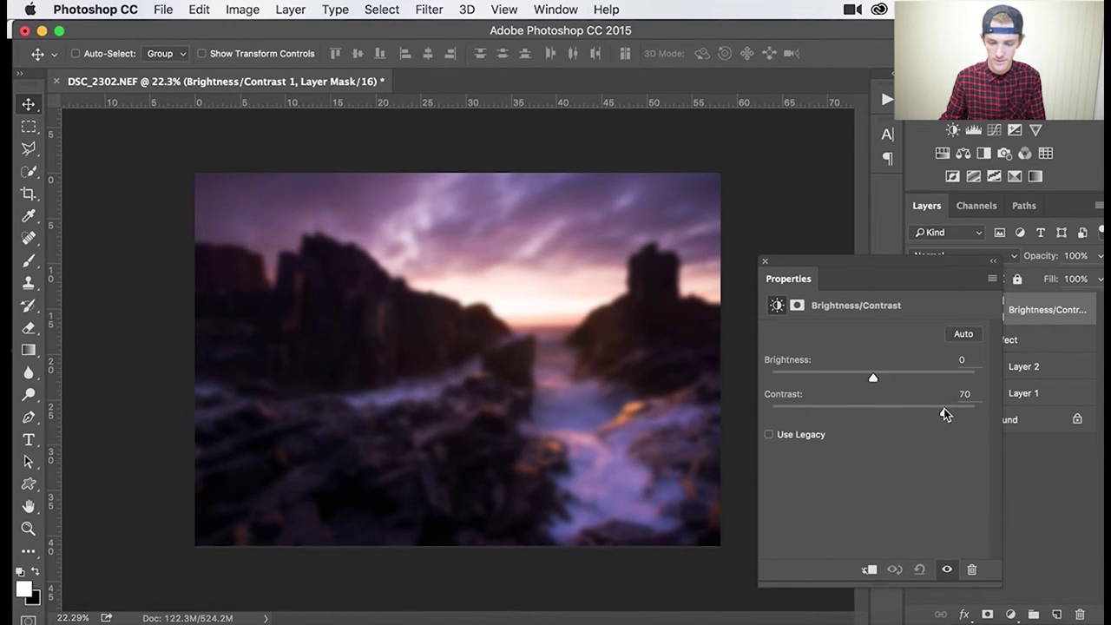
left_click_drag(878, 376, 889, 377)
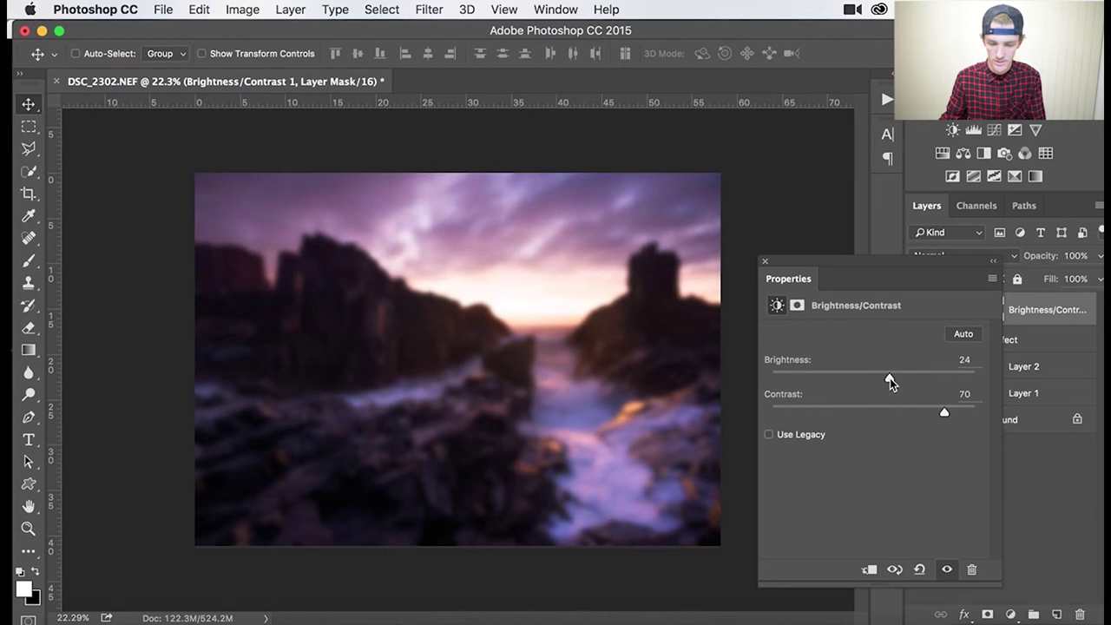
Clip the Brightness/Contrast layer to the orton effect layer with Create Clipping Mask.
left_click(765, 261)
right_click(1026, 312)
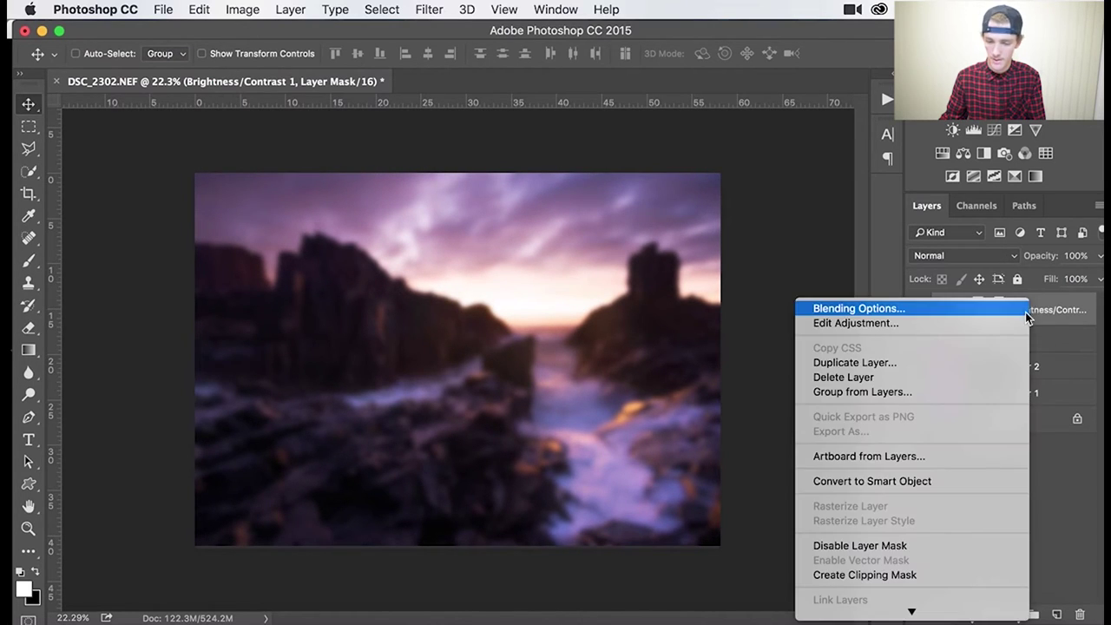
left_click(1069, 316)
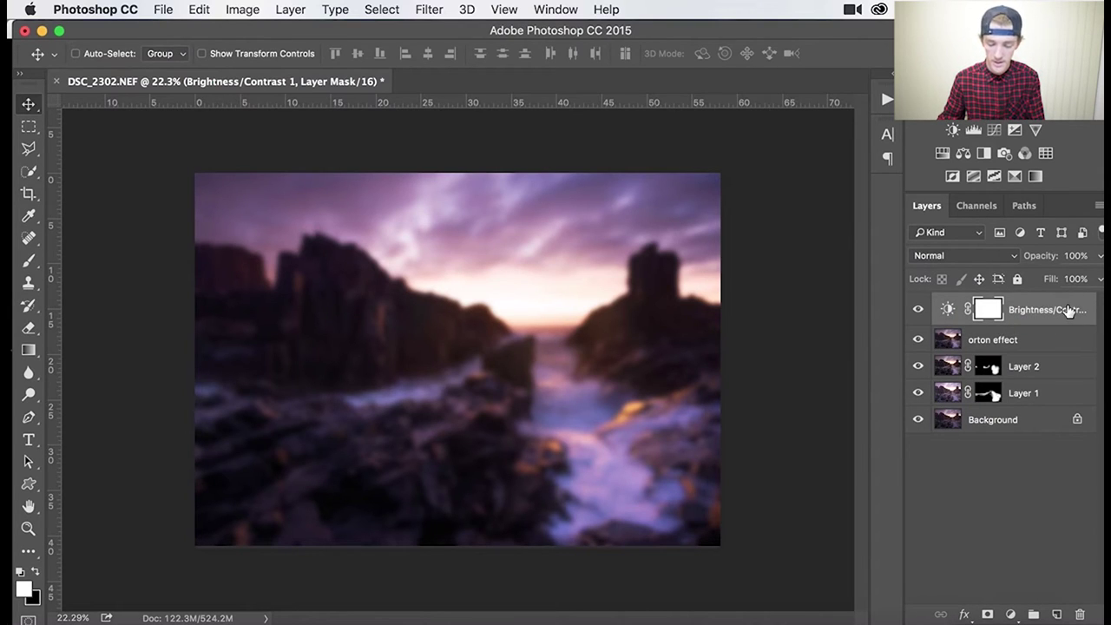
right_click(1069, 311)
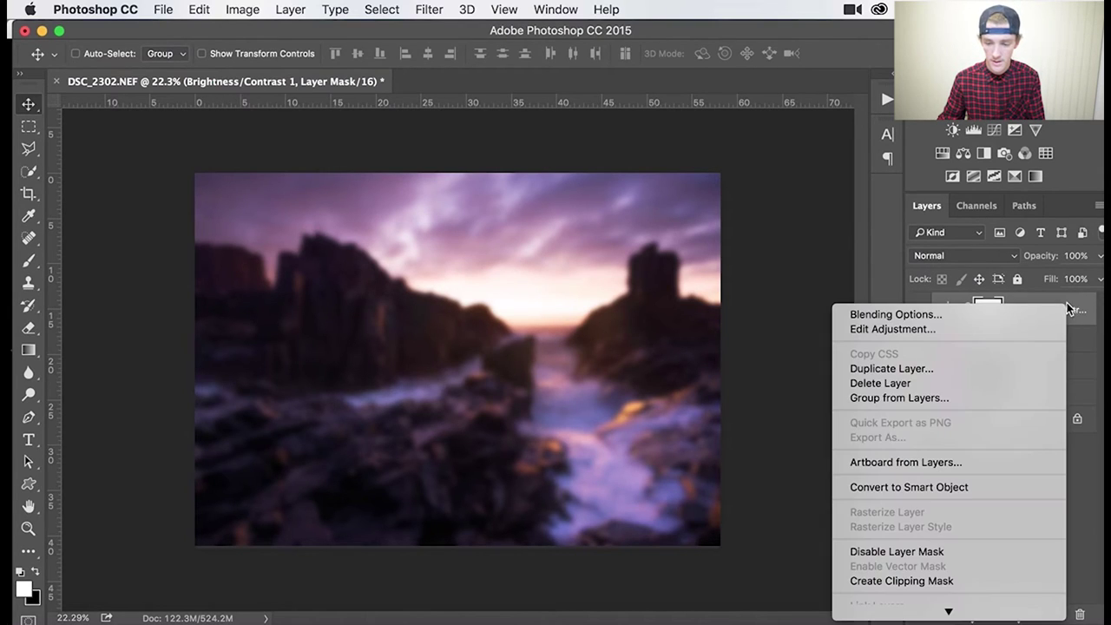
left_click(913, 581)
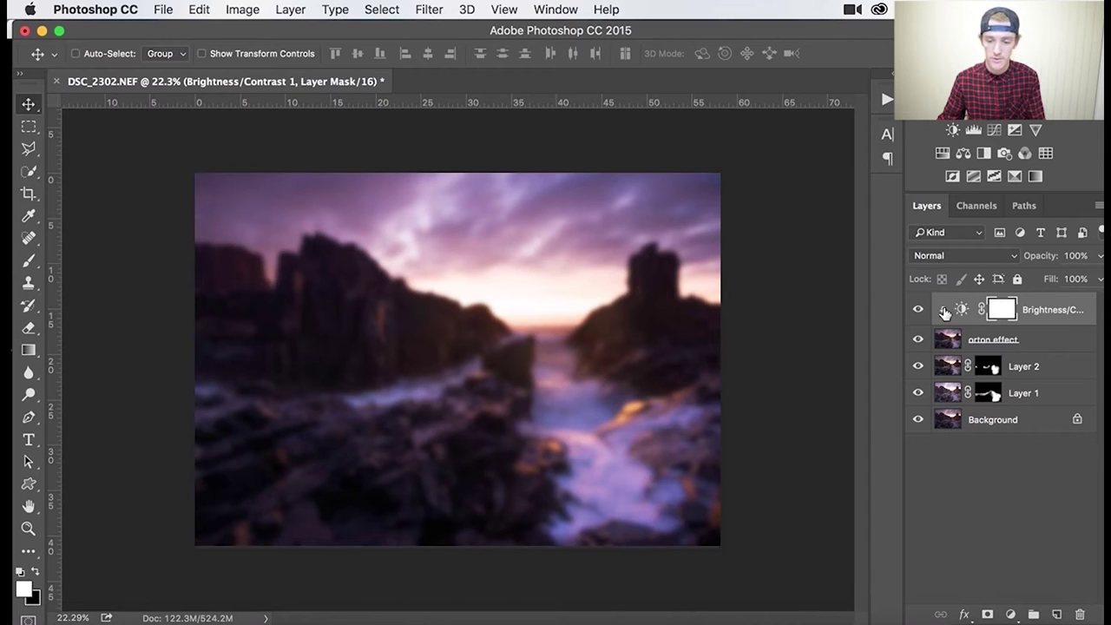
left_click(984, 343)
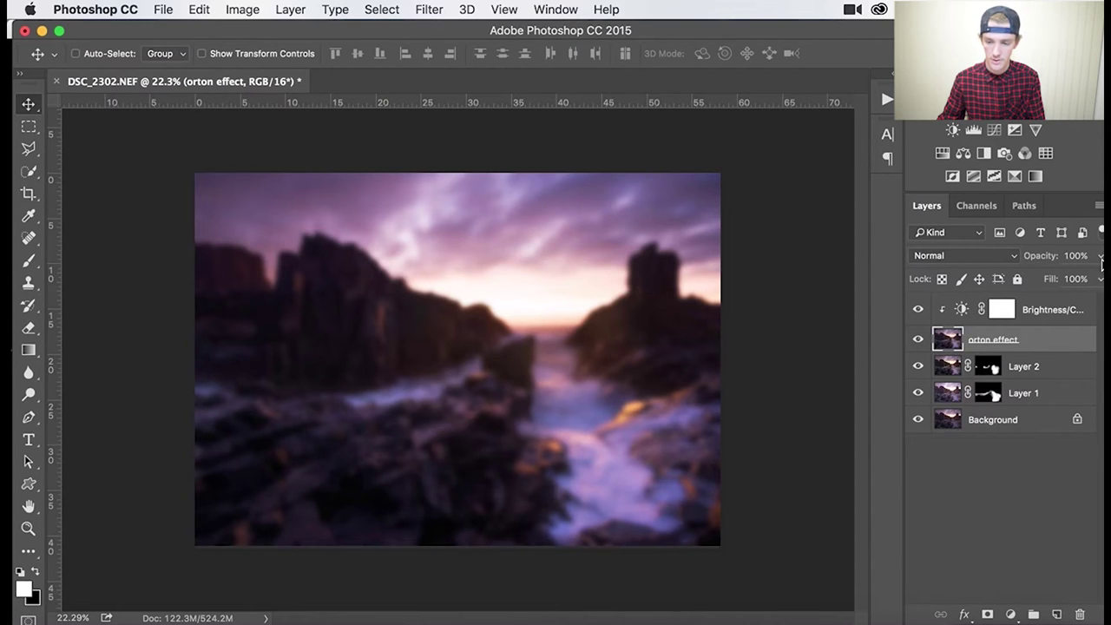
Drag the orton effect layer's opacity slider down to 41%.
left_click(1100, 256)
left_click_drag(1098, 279, 1034, 278)
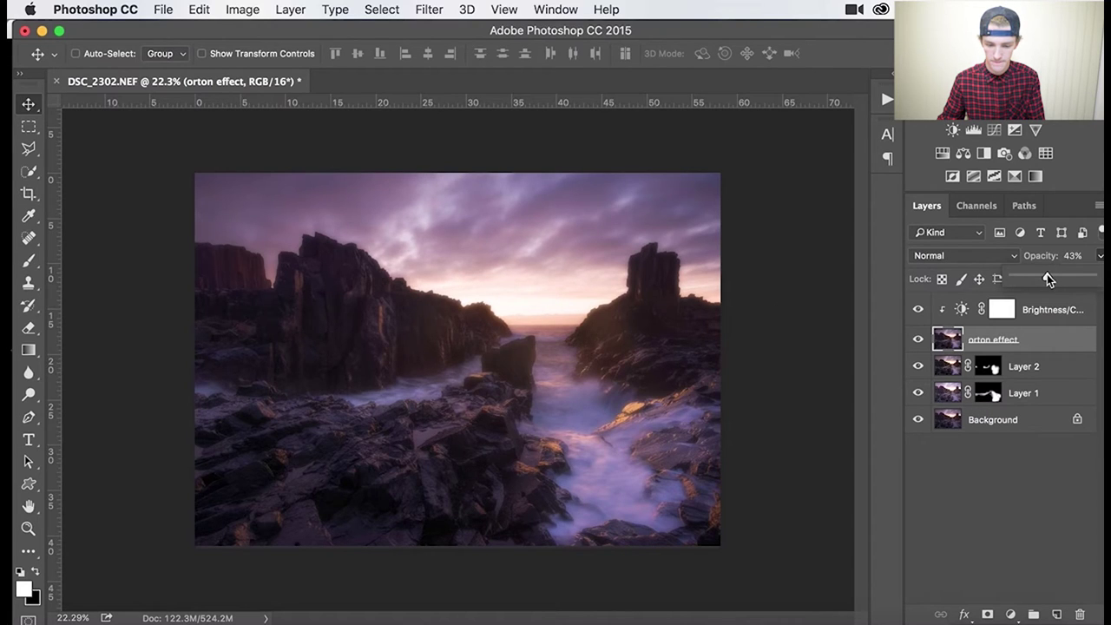
left_click_drag(1047, 274, 1046, 278)
left_click(1100, 257)
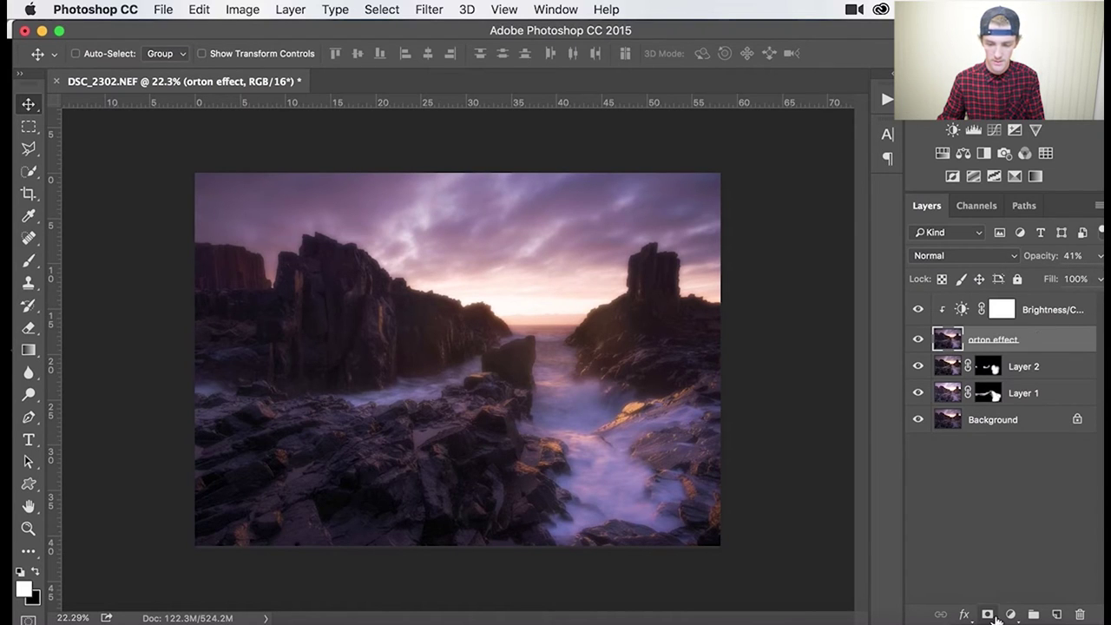
Add a black mask to orton effect and paint the glow into the mist along the stream and left rocks.
left_click(988, 615, "alt")
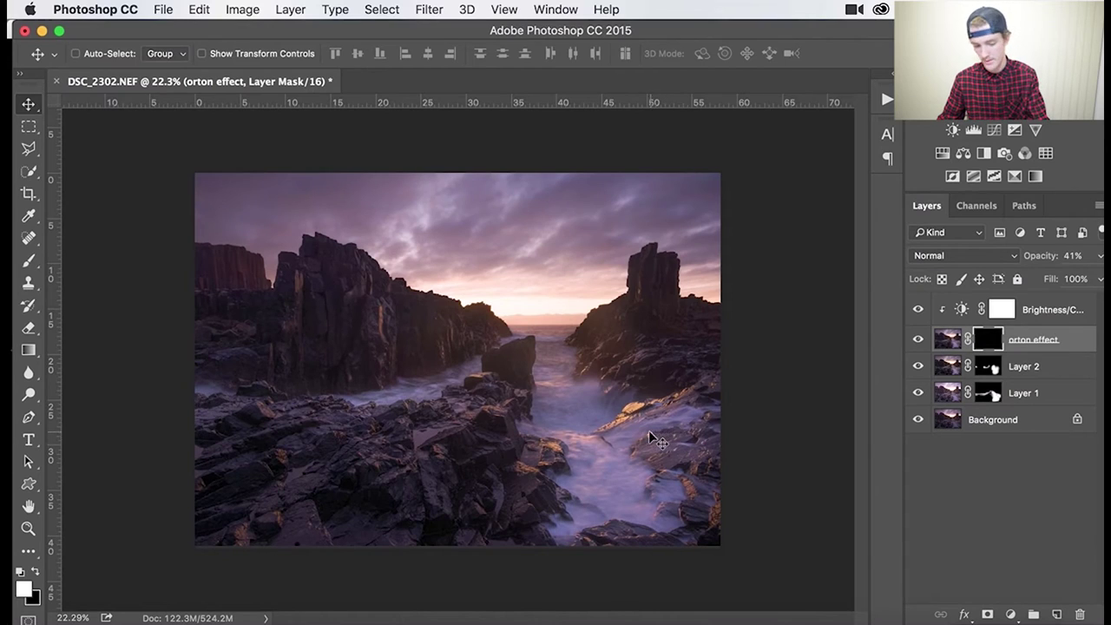
key("b")
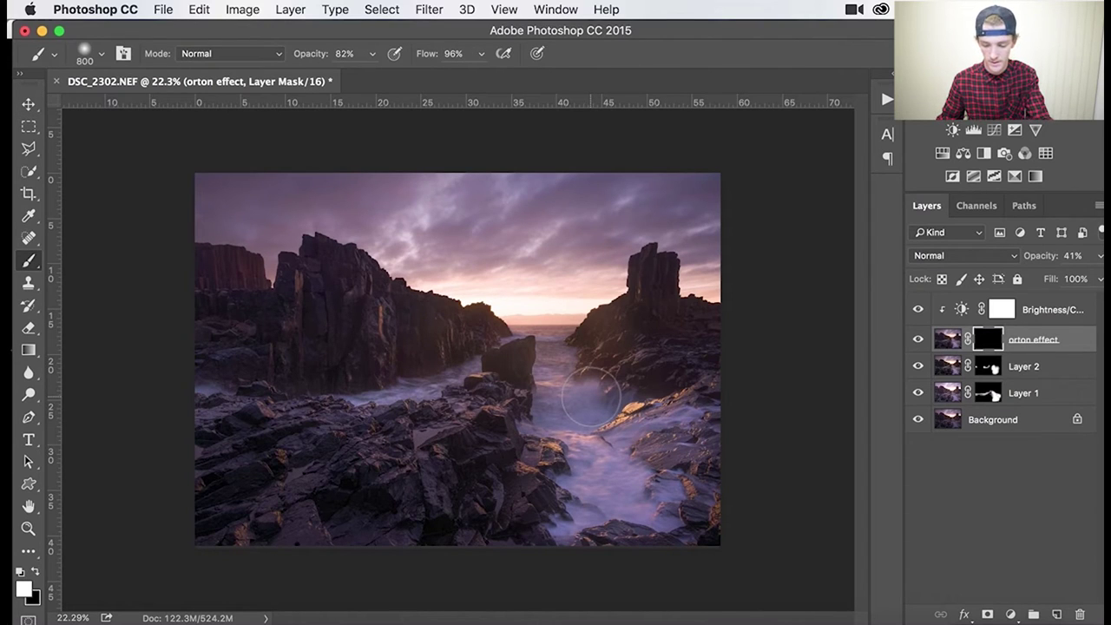
key("bracketright")
key("bracketright")
key("bracketright")
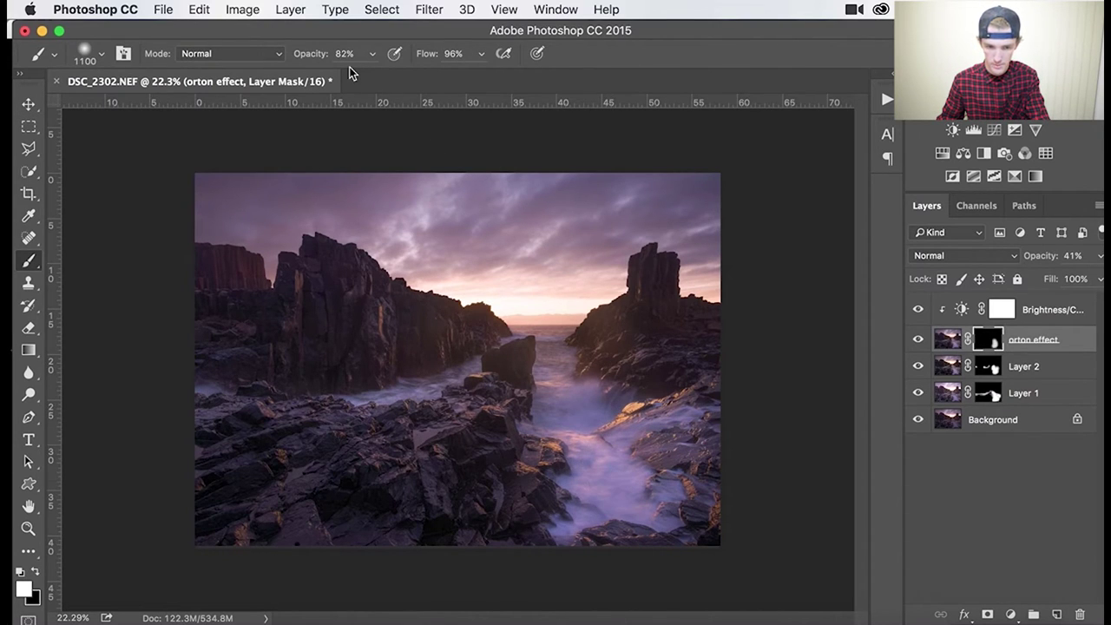
left_click_drag(306, 54, 315, 53)
left_click(606, 382)
mouse_move(606, 384)
left_mouse_down()
mouse_move(631, 424)
mouse_move(556, 400)
mouse_move(583, 430)
mouse_move(587, 468)
mouse_move(648, 428)
left_mouse_up()
key("bracketleft")
key("bracketleft")
key("bracketleft")
key("bracketleft")
key("bracketleft")
key("bracketleft")
key("bracketleft")
key("bracketleft")
key("bracketleft")
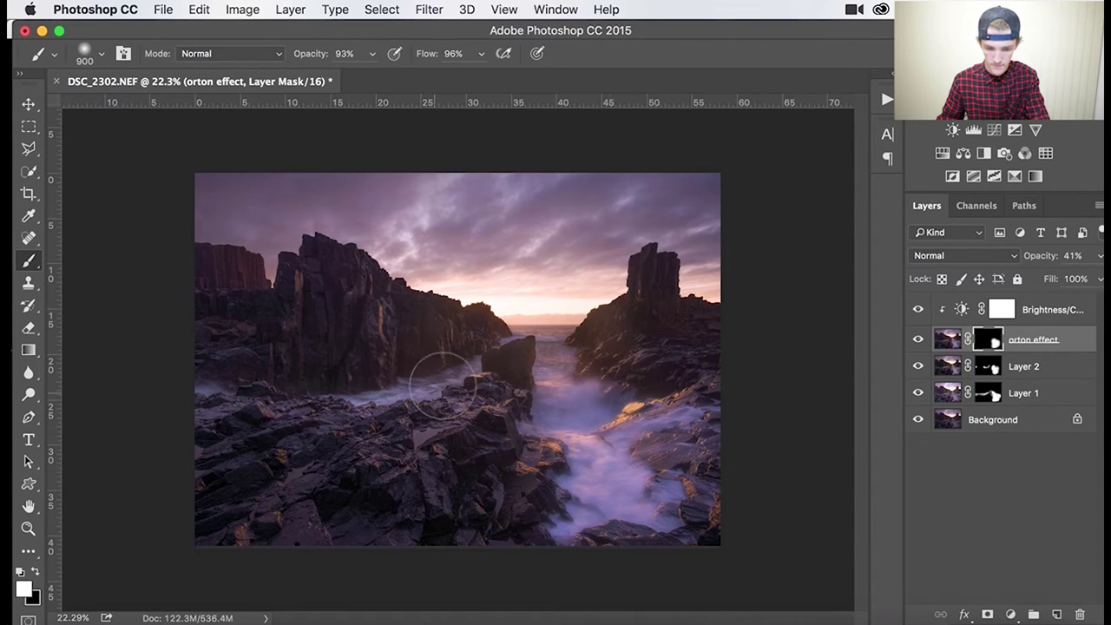
mouse_move(467, 366)
left_mouse_down()
mouse_move(357, 394)
mouse_move(203, 393)
mouse_move(218, 394)
left_mouse_up()
Paint black on the mask to remove the glow from the central rock.
key("bracketright")
key("bracketright")
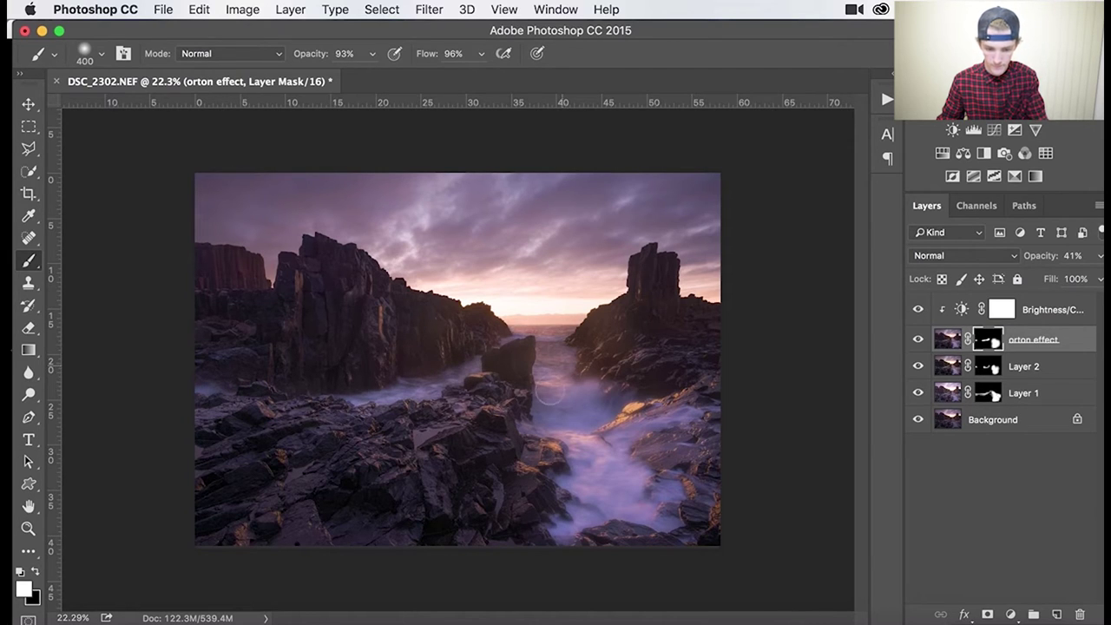
scroll(512, 354, "up", 5)
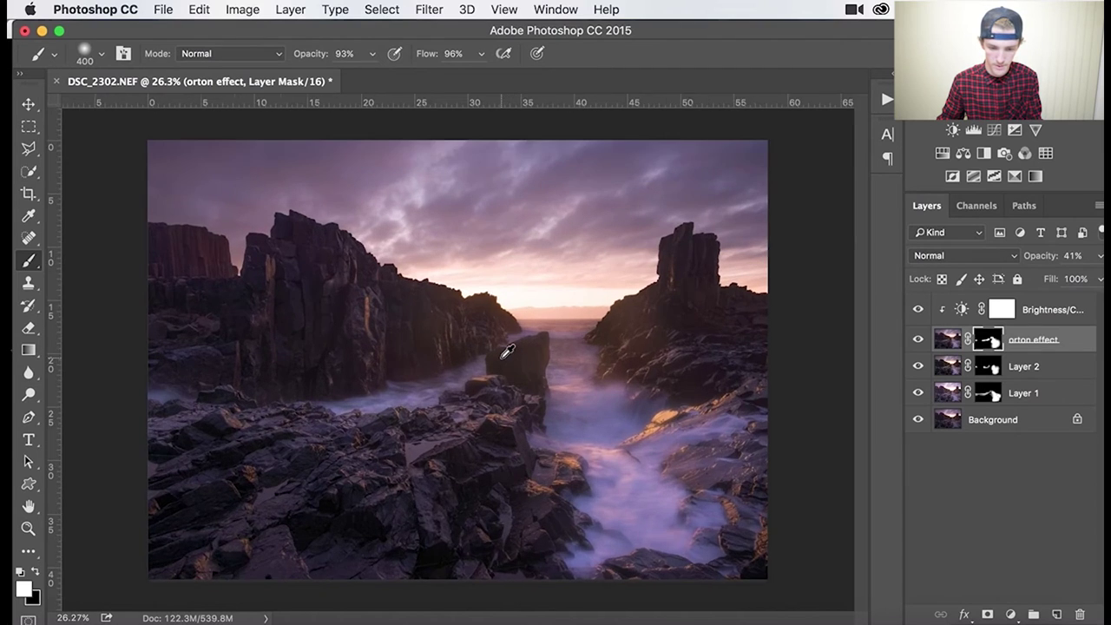
key("x")
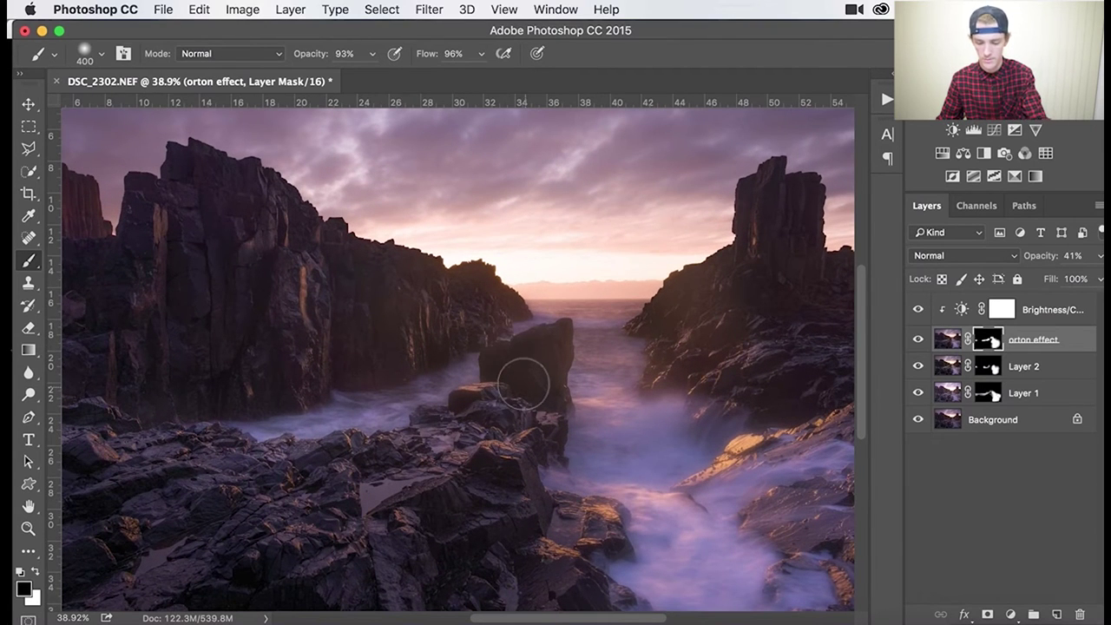
mouse_move(501, 375)
left_mouse_down()
mouse_move(550, 347)
mouse_move(550, 405)
mouse_move(502, 412)
left_mouse_up()
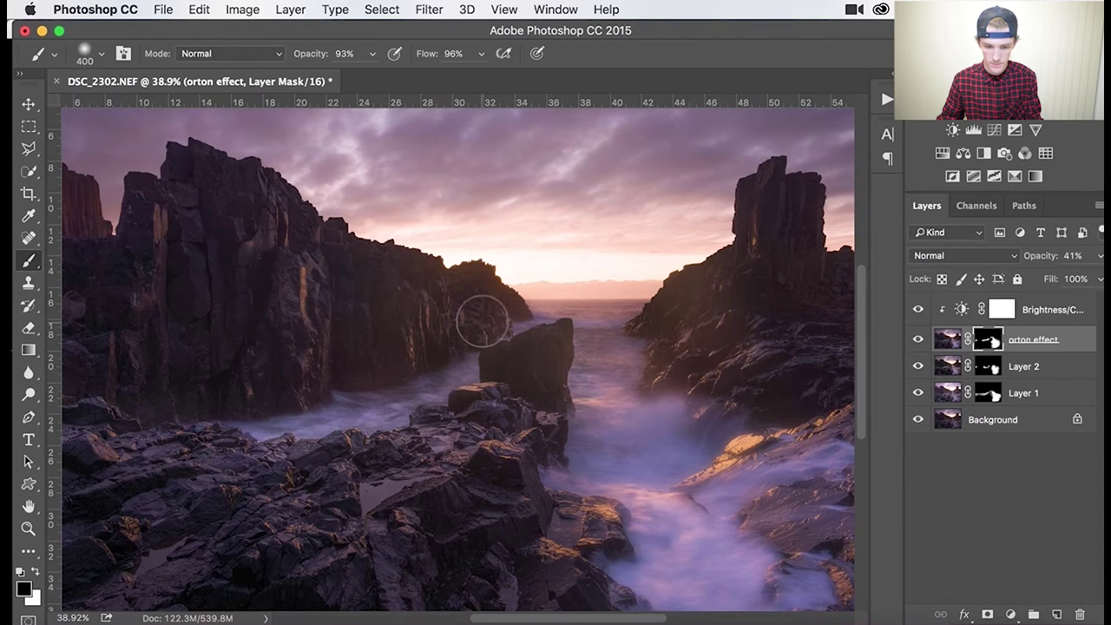
Toggle the orton effect layer to compare the misty stream with and without the glow.
scroll(571, 363, "down", 1)
scroll(571, 363, "down", 4)
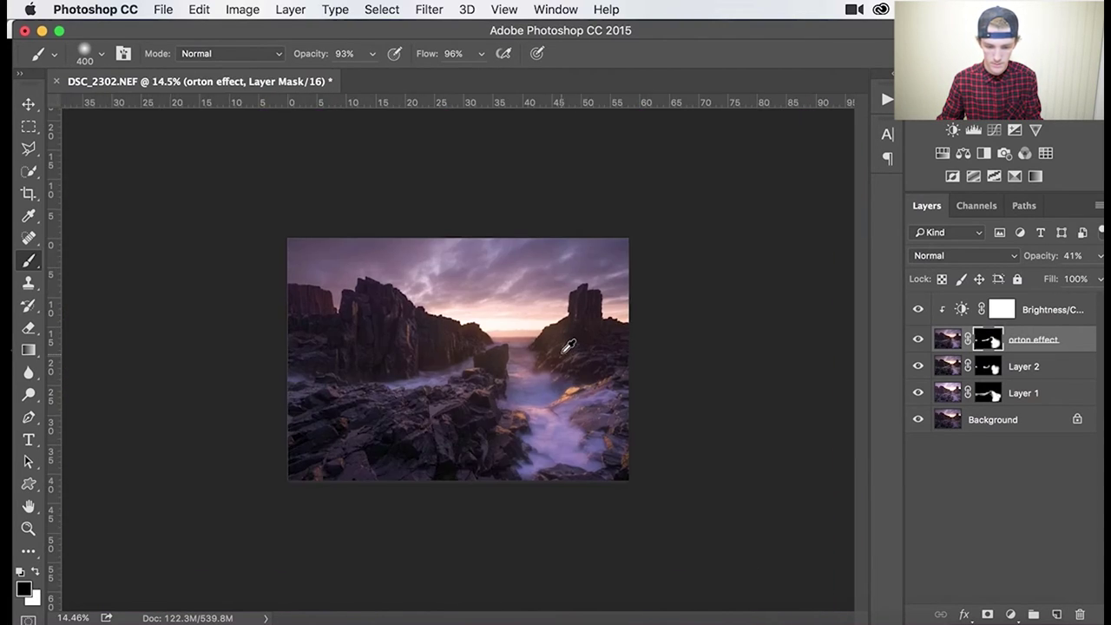
scroll(660, 339, "up", 1)
left_click(918, 341)
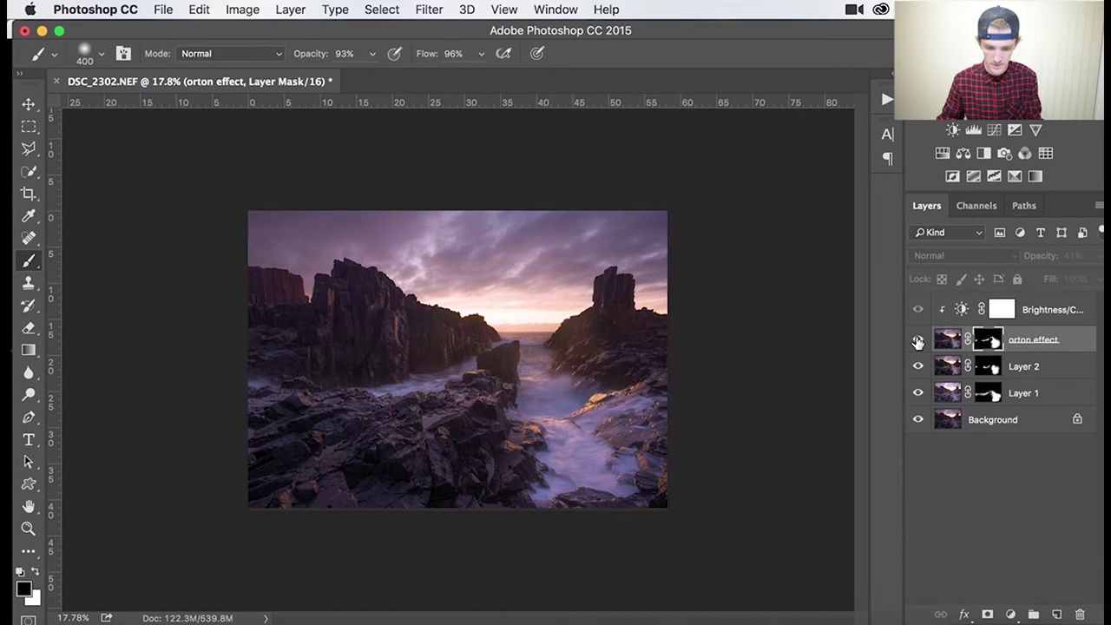
left_click(917, 341)
left_click(918, 339)
left_click(917, 339)
scroll(565, 435, "up", 4)
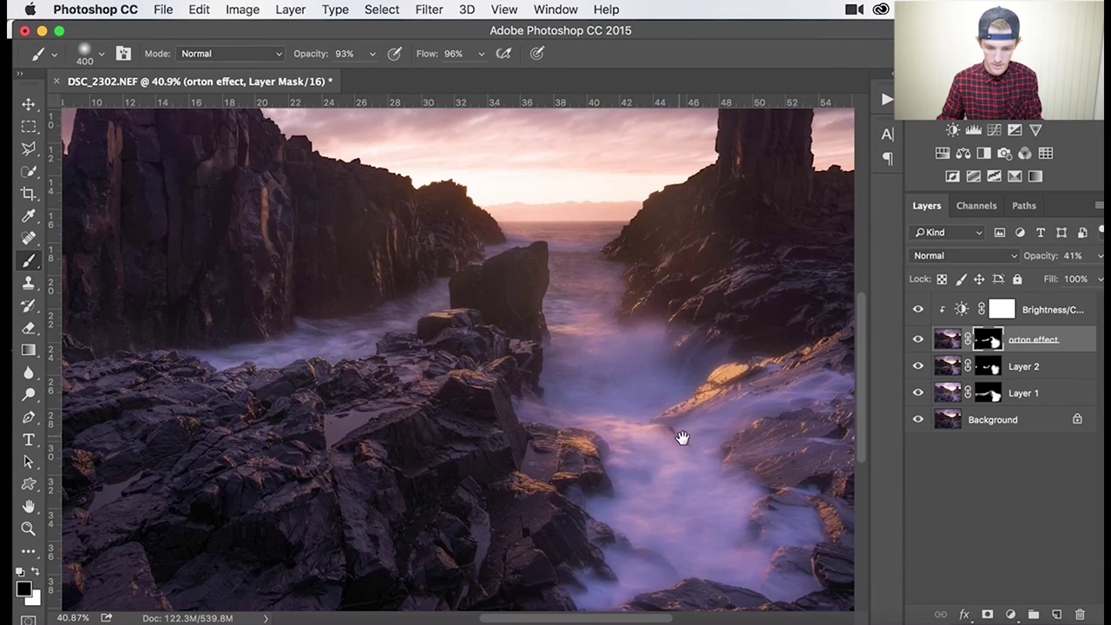
left_click_drag(682, 437, 533, 348)
scroll(534, 347, "up", 1)
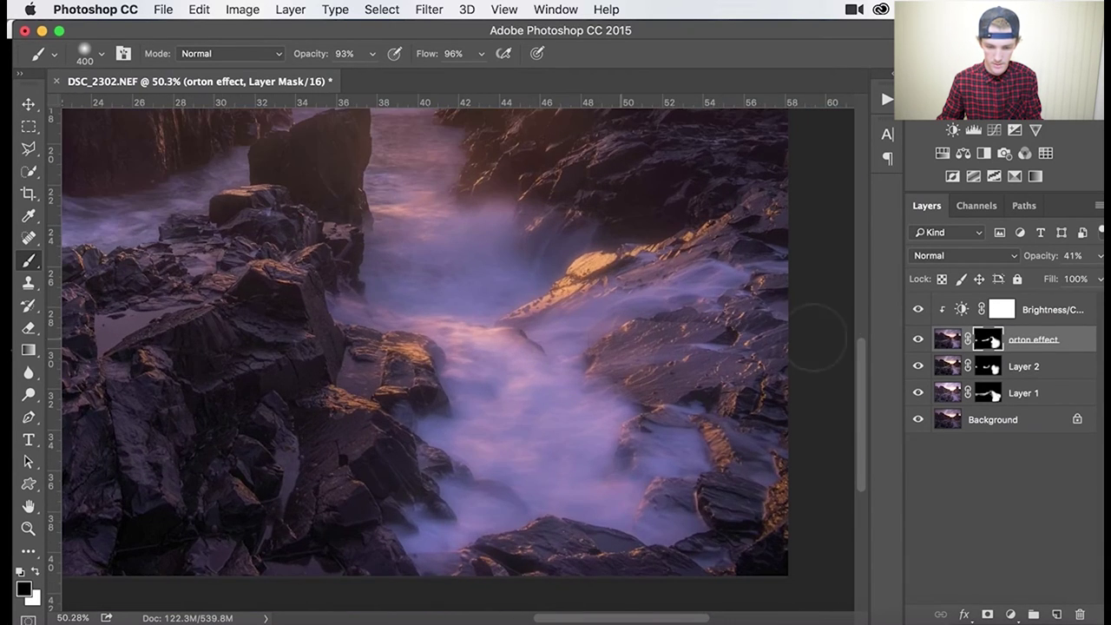
left_click(918, 341)
left_click(918, 340)
left_click(918, 341)
left_click(918, 341)
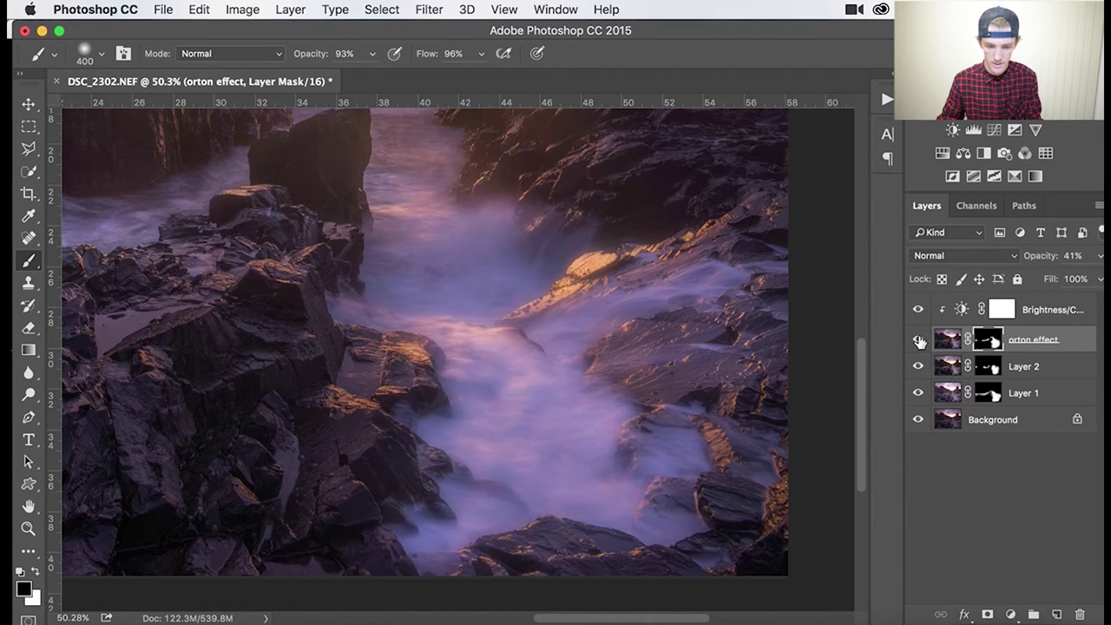
left_click(918, 340)
left_click(919, 340)
left_click(921, 341)
left_click(920, 340)
Fit the photo on screen and stamp all visible layers into a new Layer 3.
key("super+0")
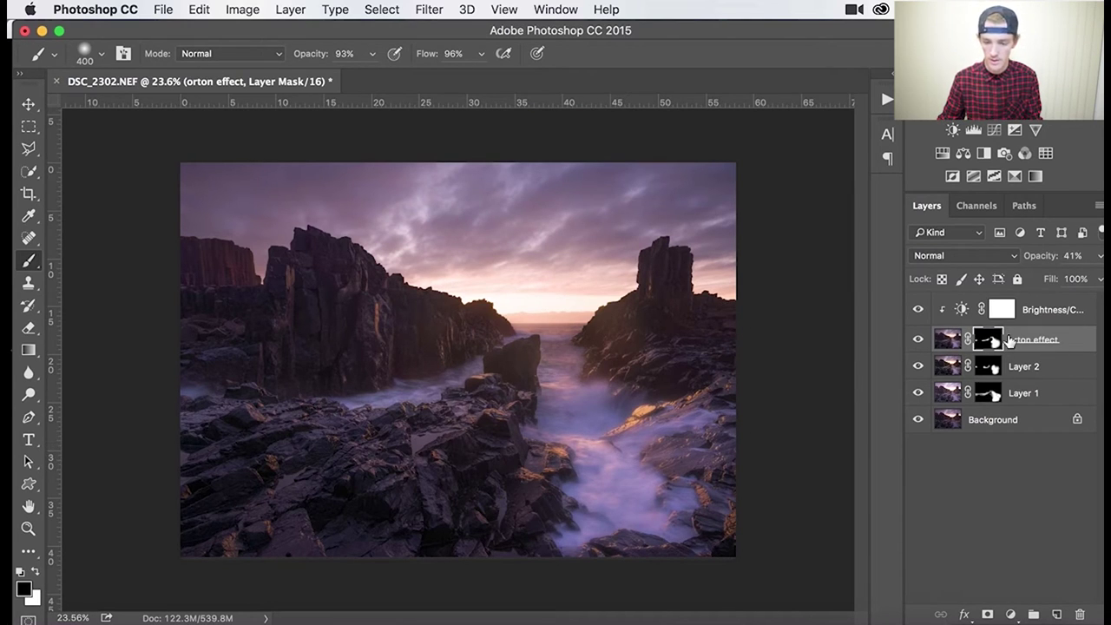
left_click(1035, 317)
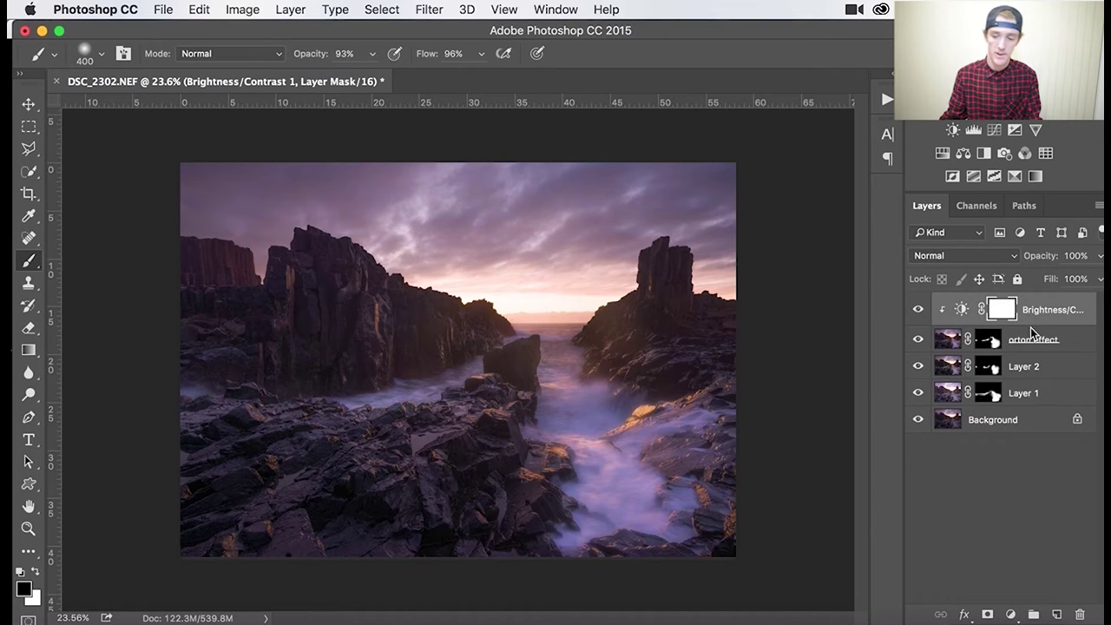
key("super+alt+shift+e")
left_click(429, 9)
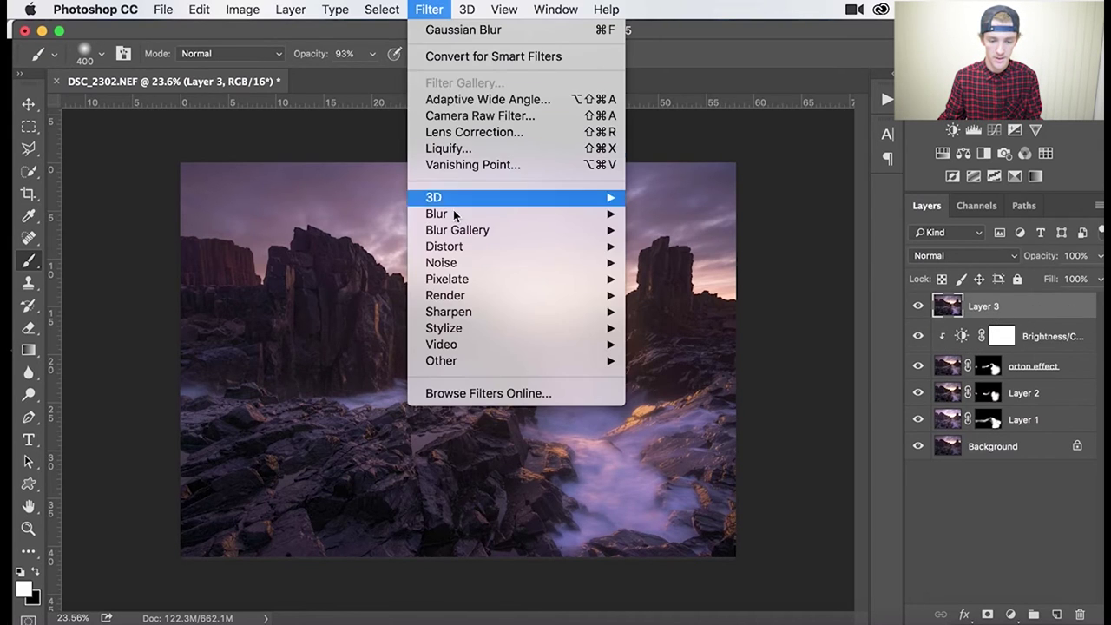
Run High Pass on Layer 3, settling the radius at 13.4 pixels after previewing the original.
mouse_move(458, 361)
left_click(664, 377)
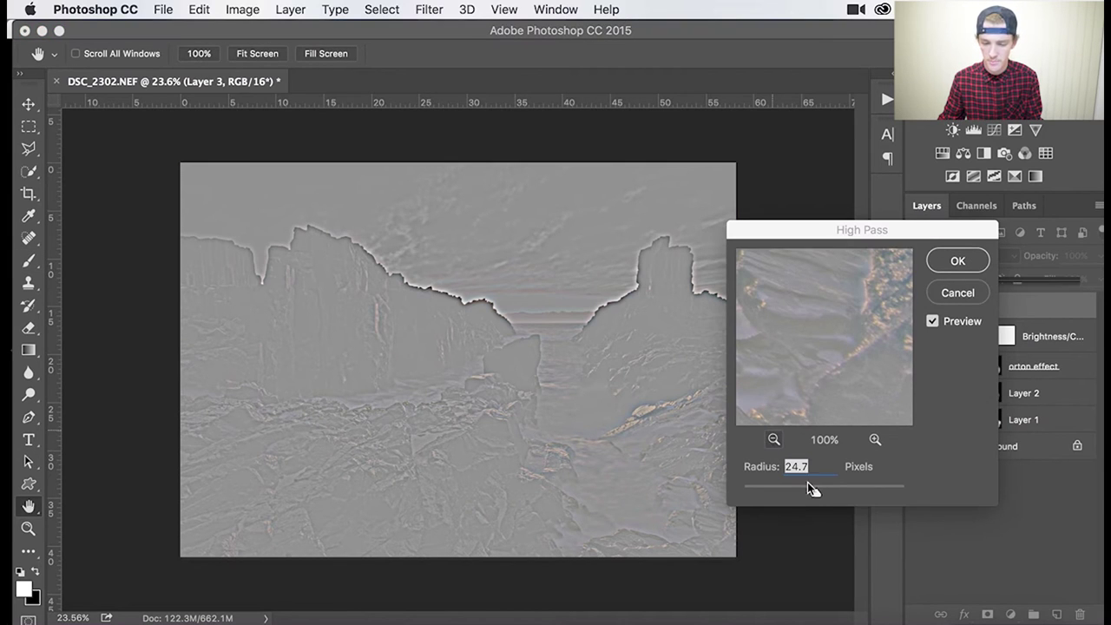
left_click(815, 498)
left_click_drag(817, 493, 810, 493)
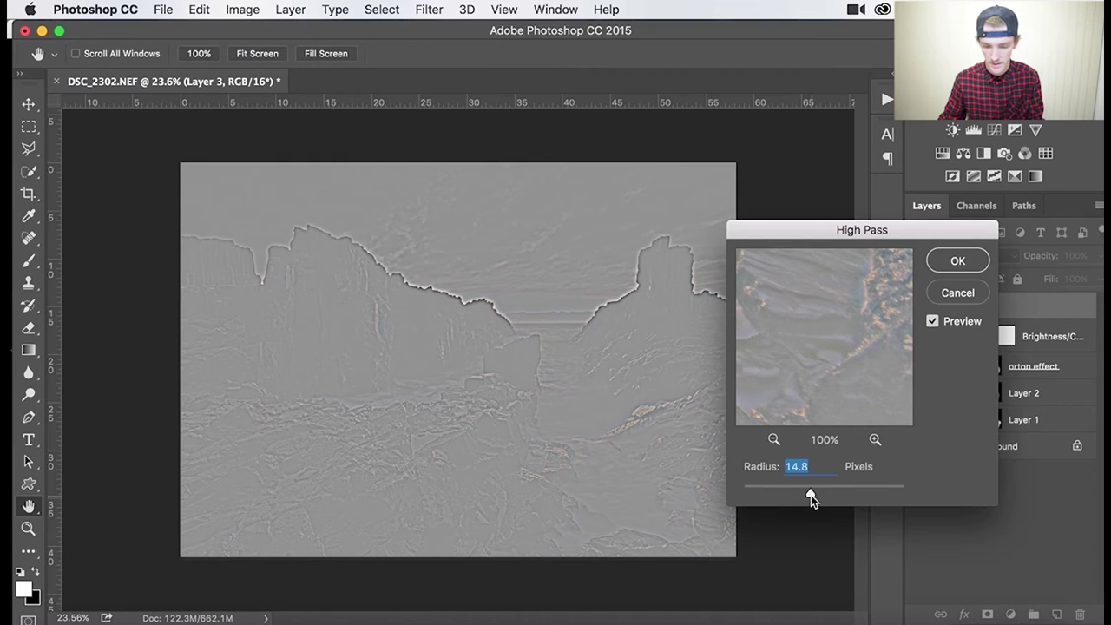
left_click_drag(811, 495, 807, 495)
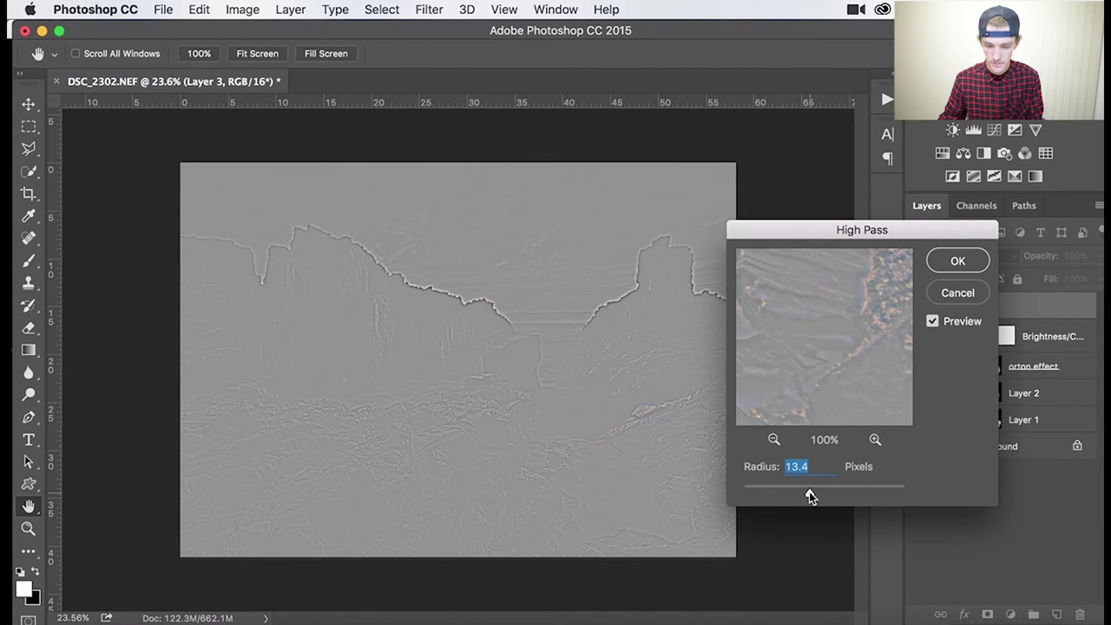
left_click_drag(813, 491, 814, 492)
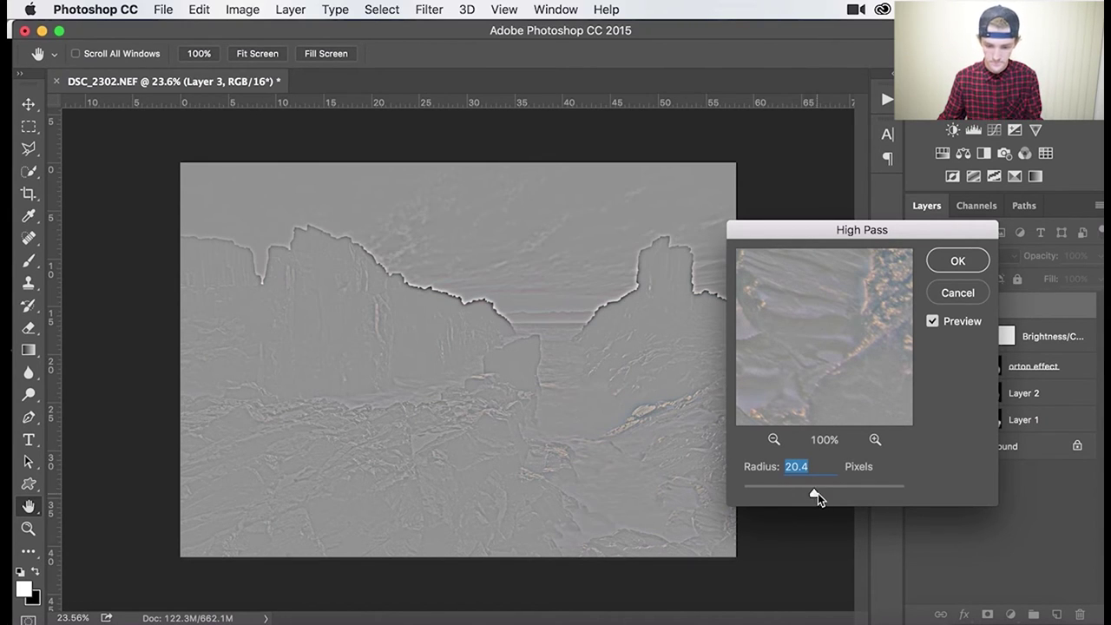
left_click_drag(843, 322, 868, 397)
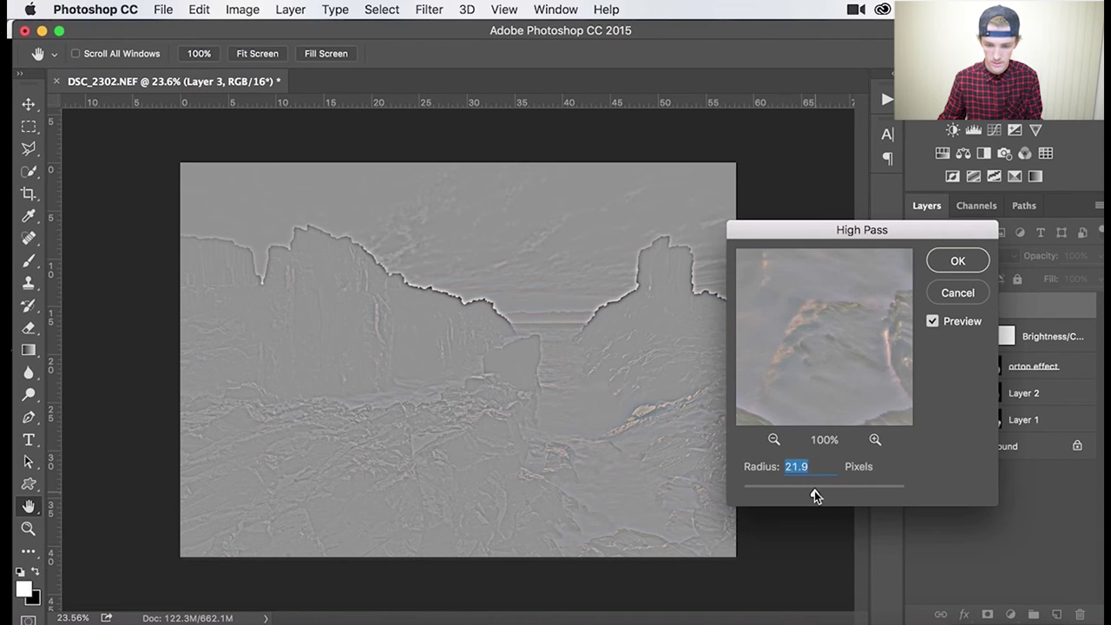
left_click_drag(812, 492, 807, 493)
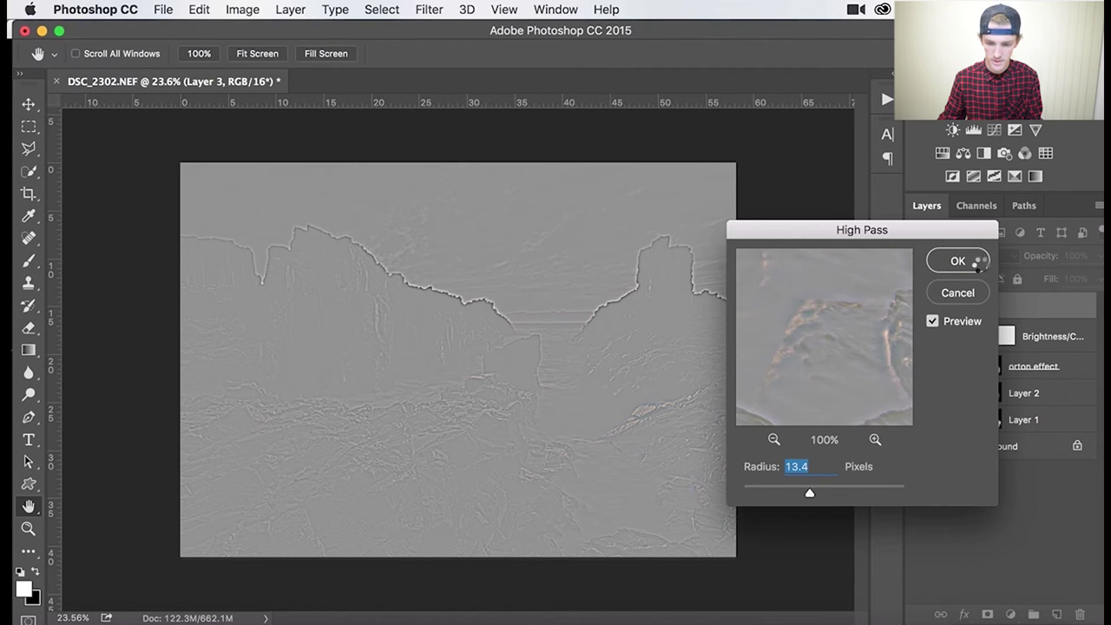
key("Return")
Set Layer 3 to Overlay blend mode and give it a black hiding mask.
key("b")
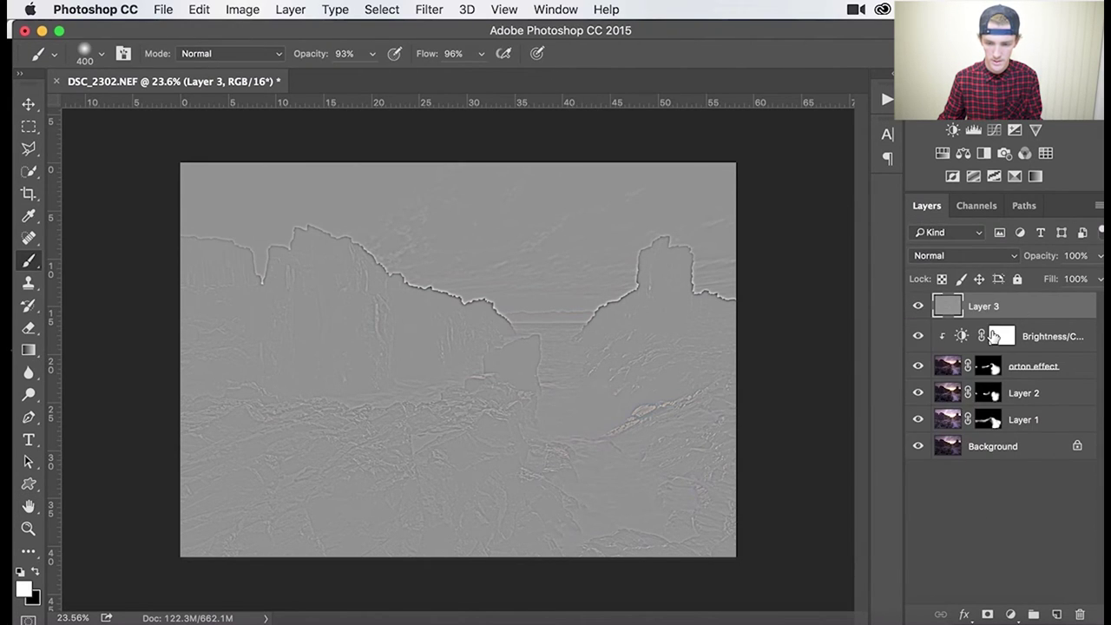
left_click(959, 257)
left_click(962, 255)
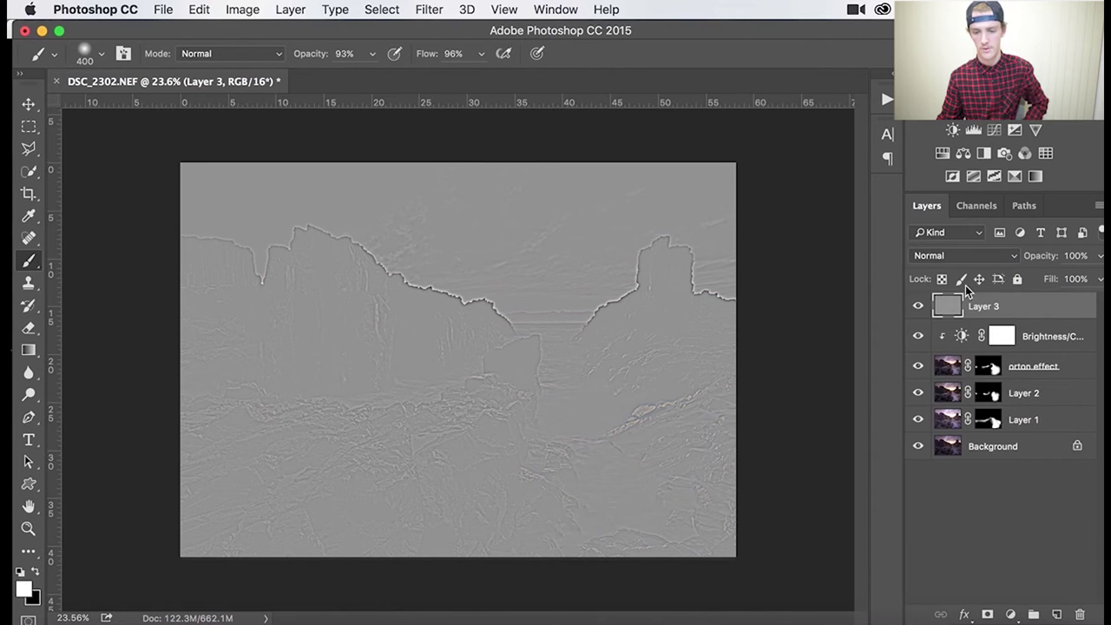
left_click(965, 256)
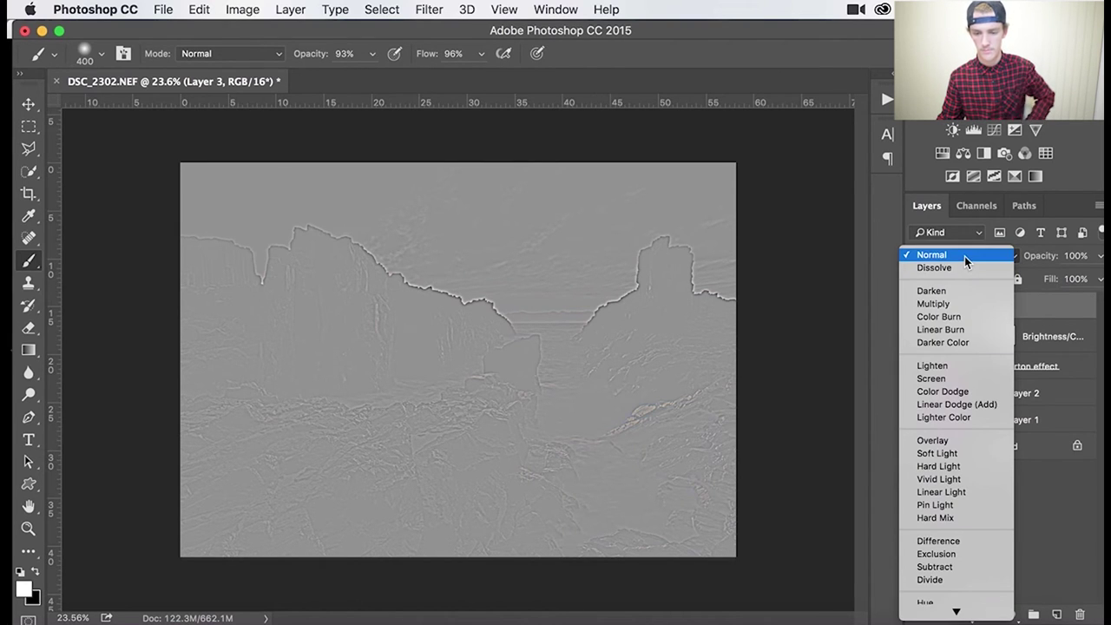
left_click(955, 442)
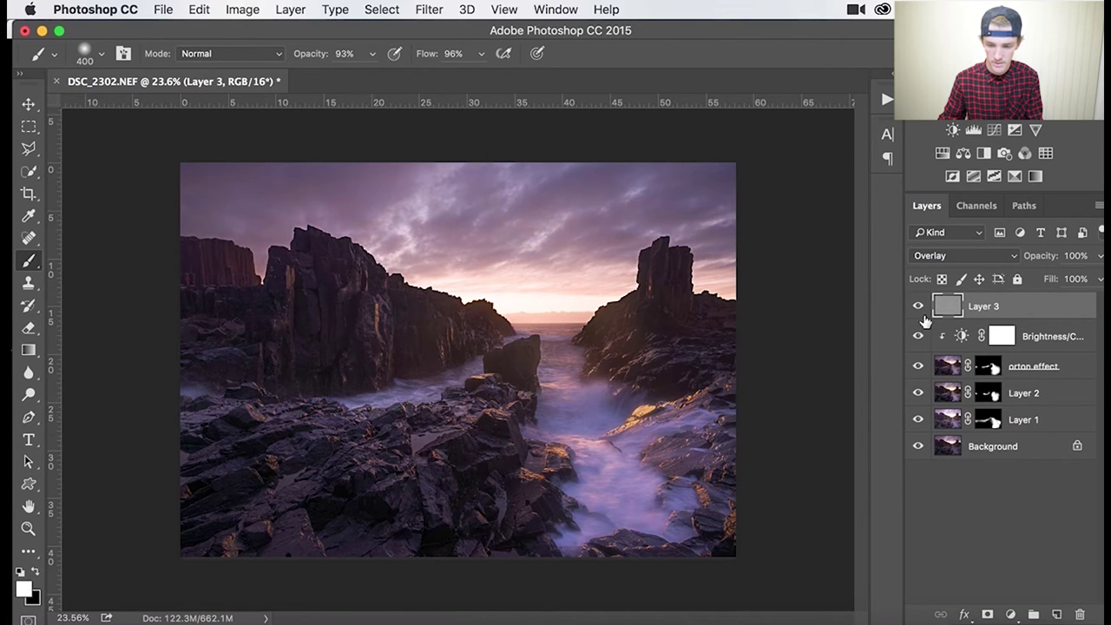
left_click(987, 614, "alt")
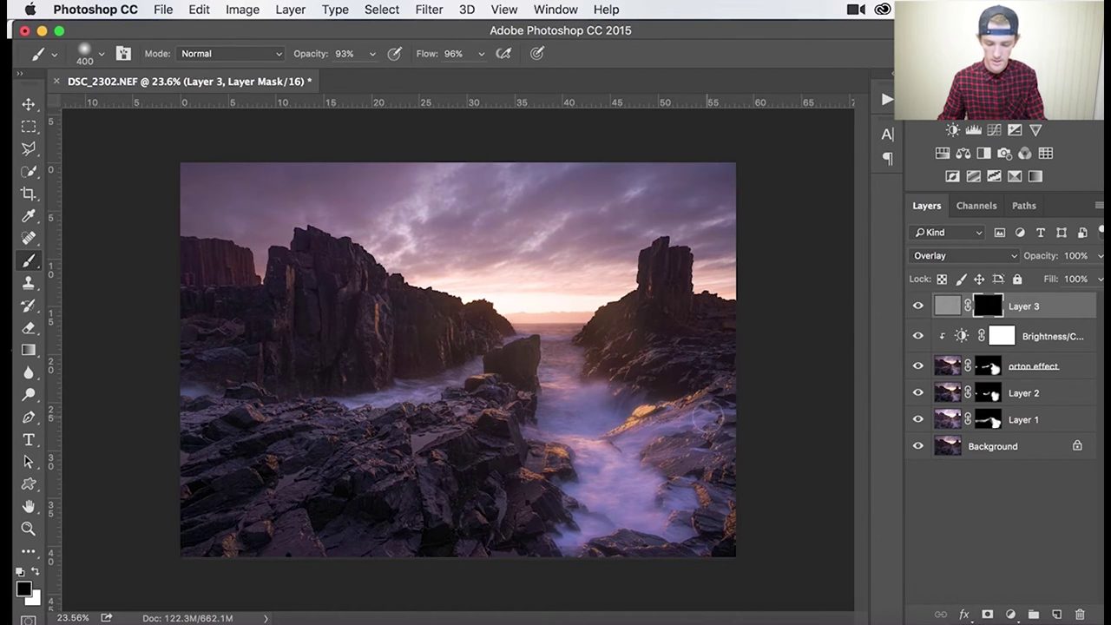
Paint sharpening into the rushing water and below the cliffs at 100% opacity and flow.
scroll(608, 451, "up", 6)
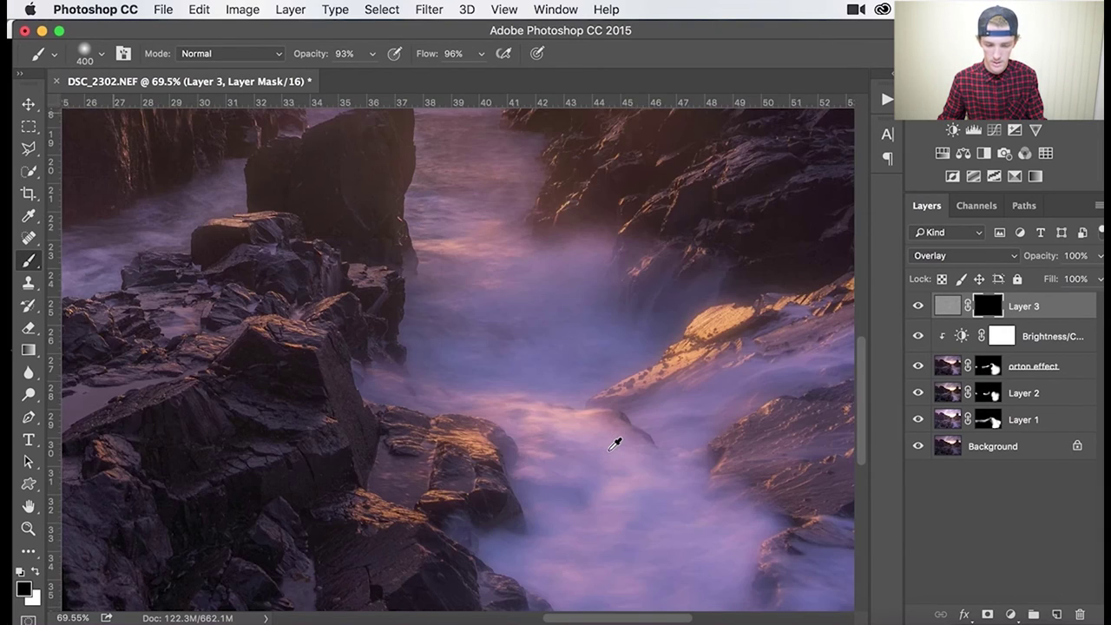
left_click_drag(323, 55, 379, 52)
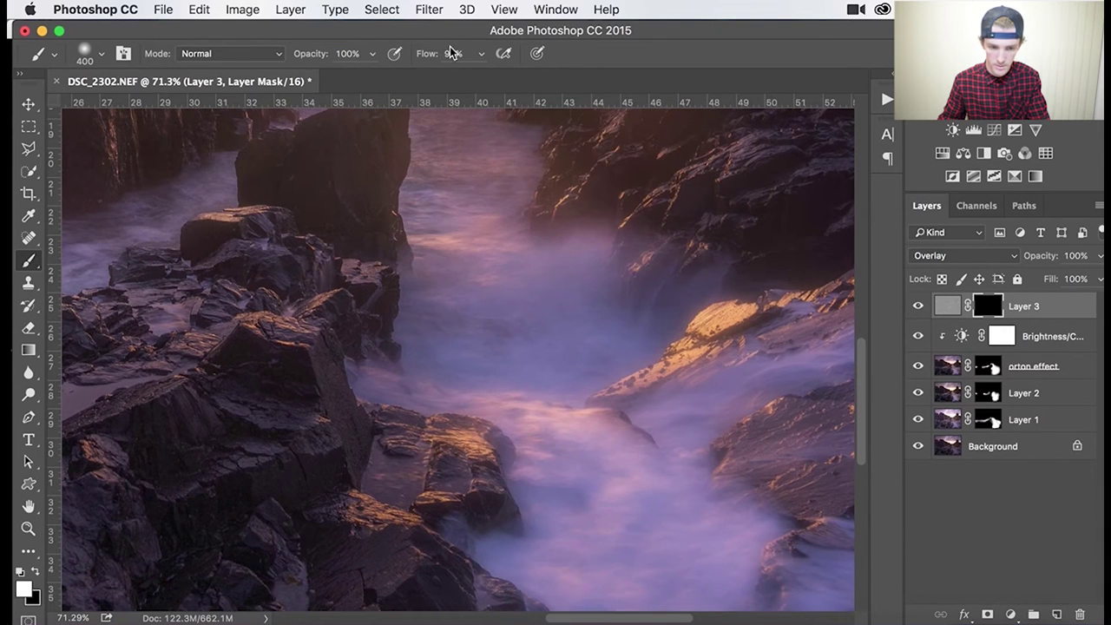
left_click_drag(451, 53, 465, 52)
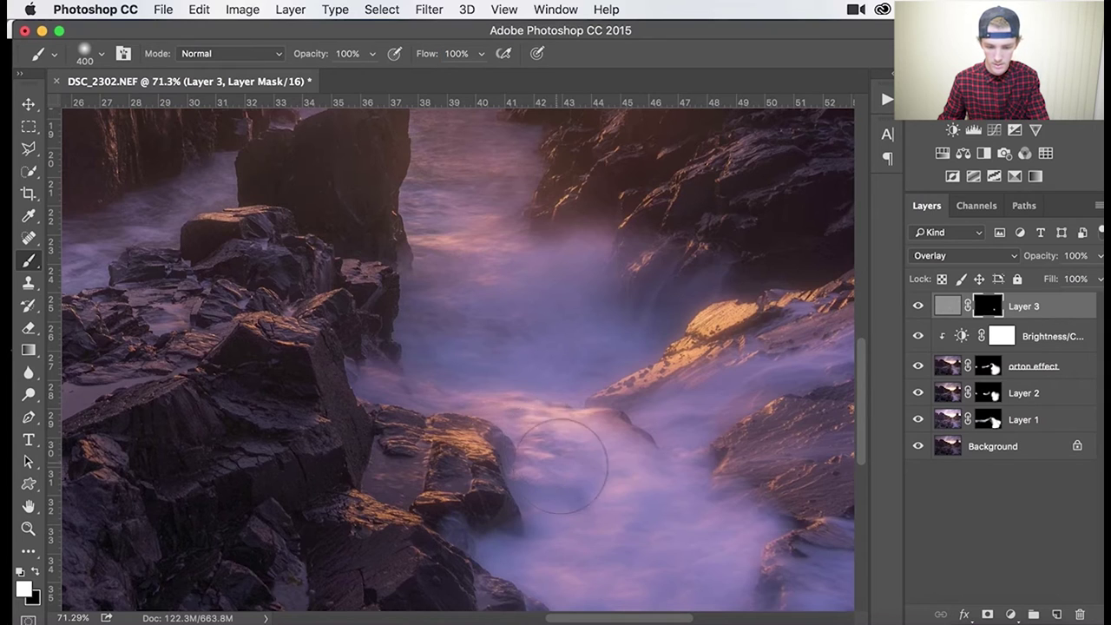
mouse_move(561, 467)
left_mouse_down()
mouse_move(498, 420)
mouse_move(461, 363)
mouse_move(417, 365)
mouse_move(469, 361)
left_mouse_up()
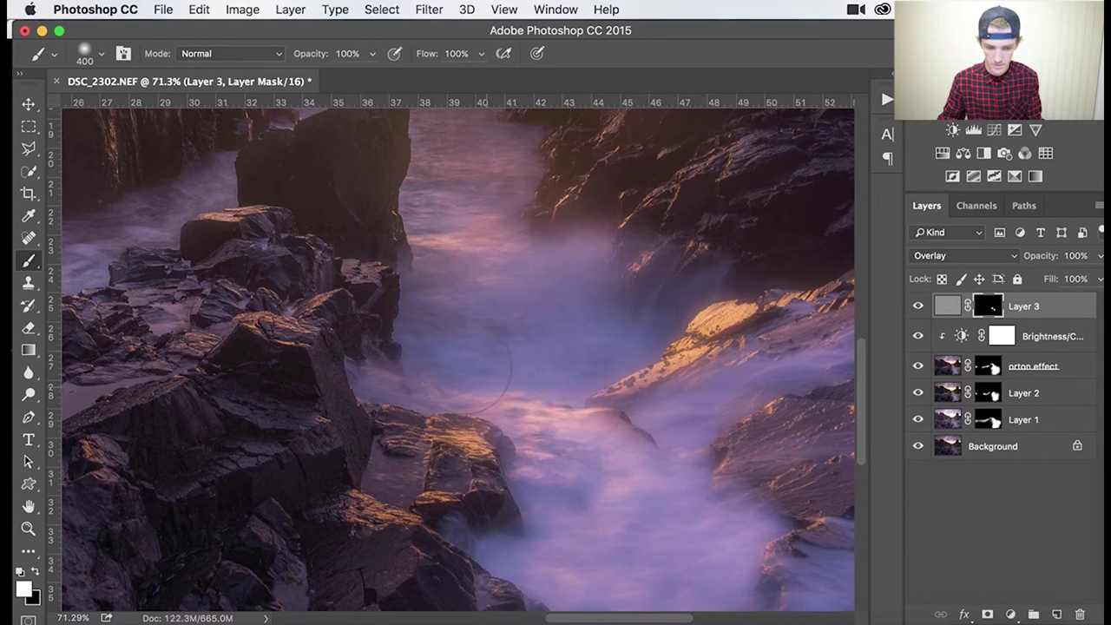
mouse_move(411, 310)
left_mouse_down()
mouse_move(625, 350)
mouse_move(781, 342)
mouse_move(725, 320)
left_mouse_up()
mouse_move(725, 320)
left_mouse_down()
mouse_move(720, 297)
mouse_move(640, 287)
mouse_move(744, 272)
left_mouse_up()
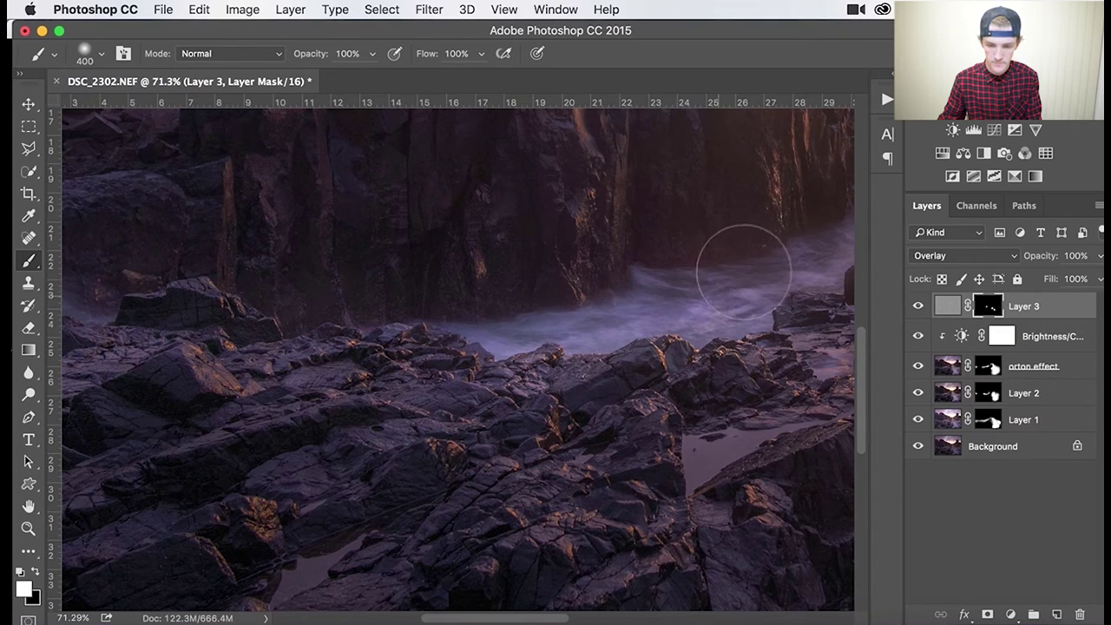
Drop the brush to 42% flow and 26% opacity, then settle on 46% opacity, 53% flow.
left_click_drag(457, 53, 256, 56)
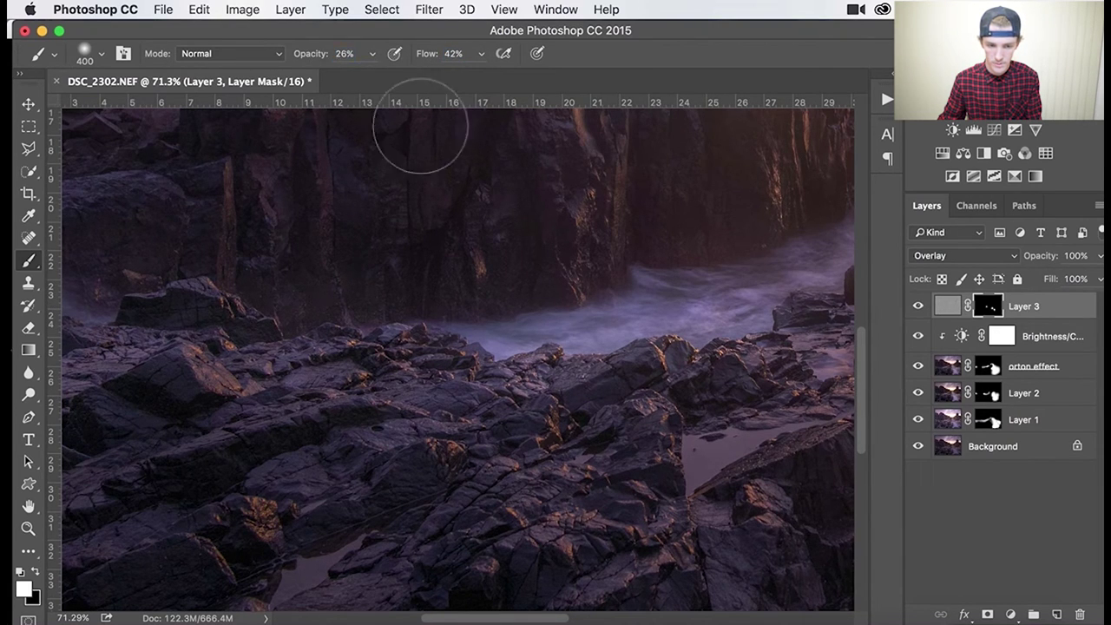
left_click_drag(604, 280, 429, 239)
scroll(360, 326, "down", 4)
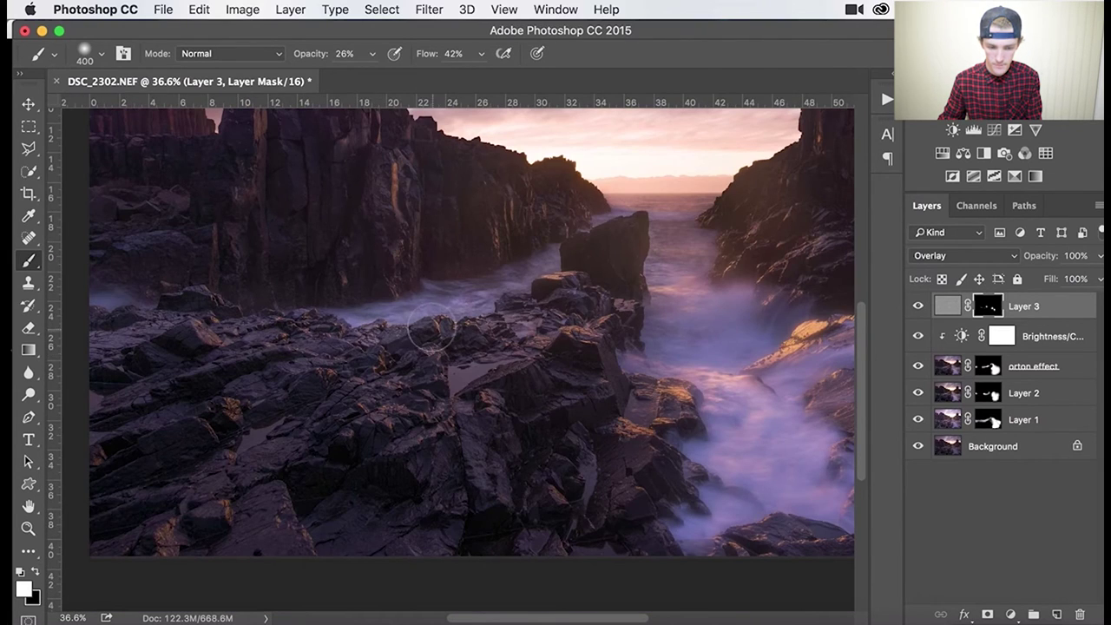
left_click_drag(514, 348, 478, 338)
scroll(521, 287, "right", 3)
scroll(540, 269, "up", 4)
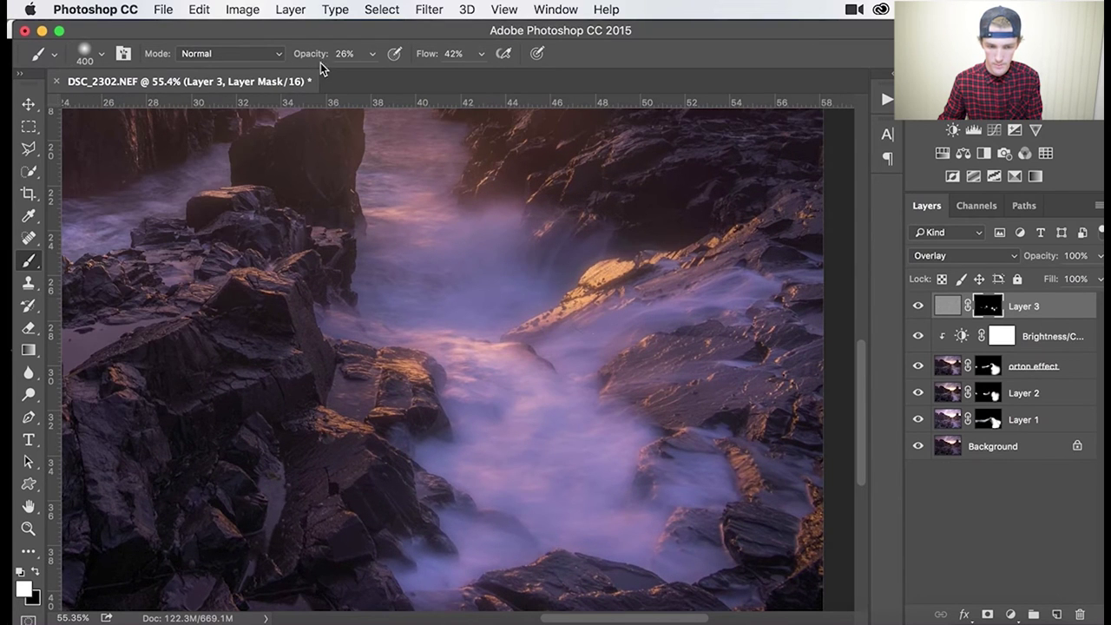
left_click_drag(321, 67, 340, 52)
left_click_drag(419, 54, 434, 68)
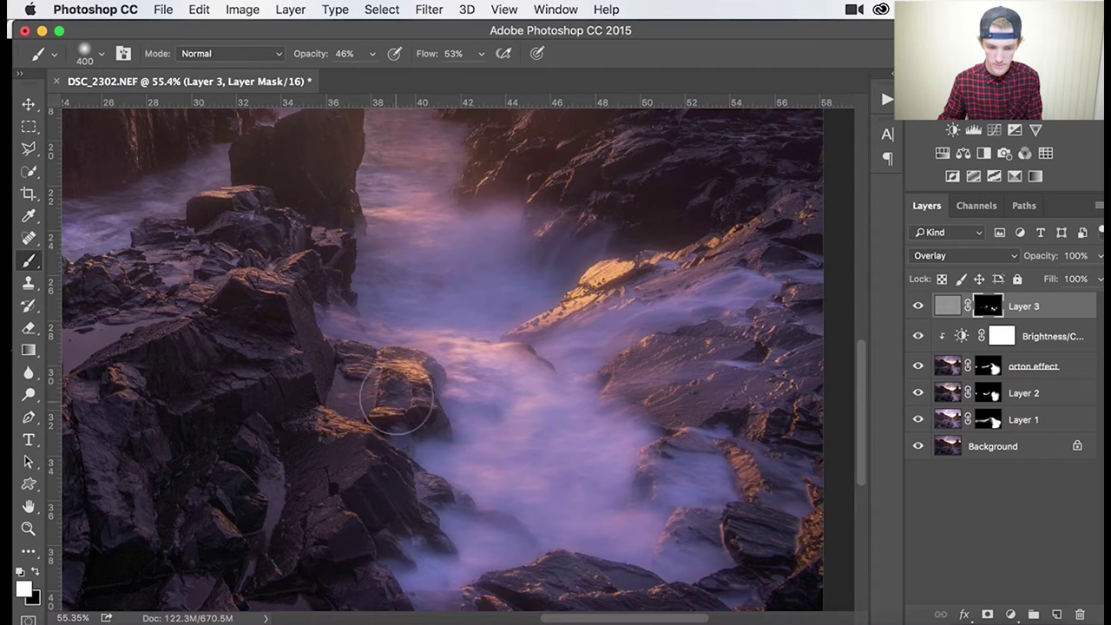
scroll(436, 236, "down", 2)
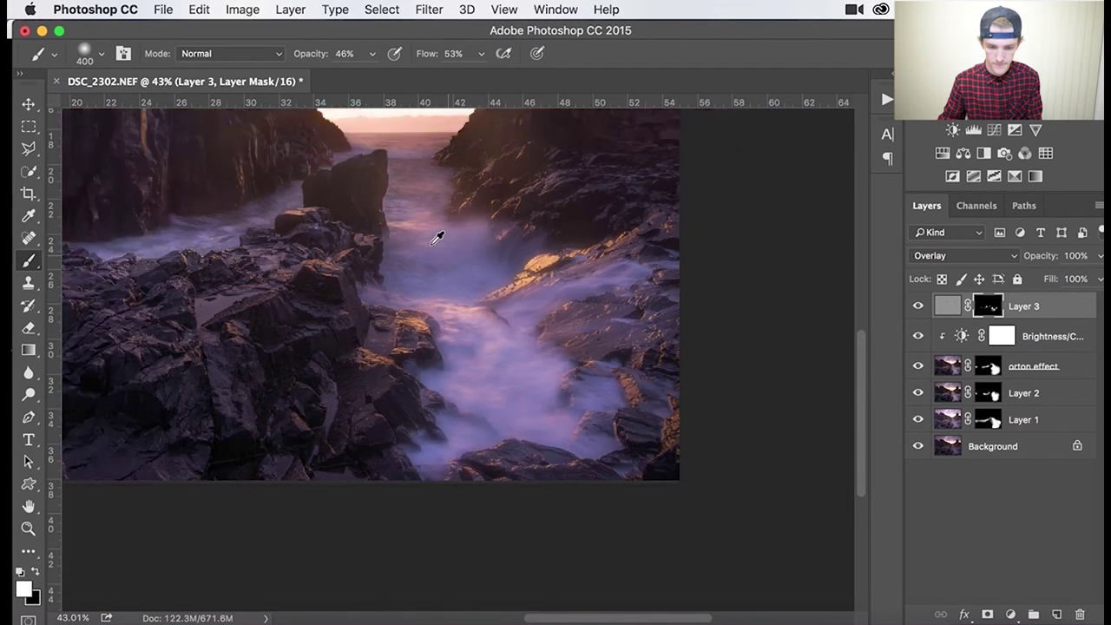
scroll(460, 246, "down", 3)
scroll(475, 264, "up", 1)
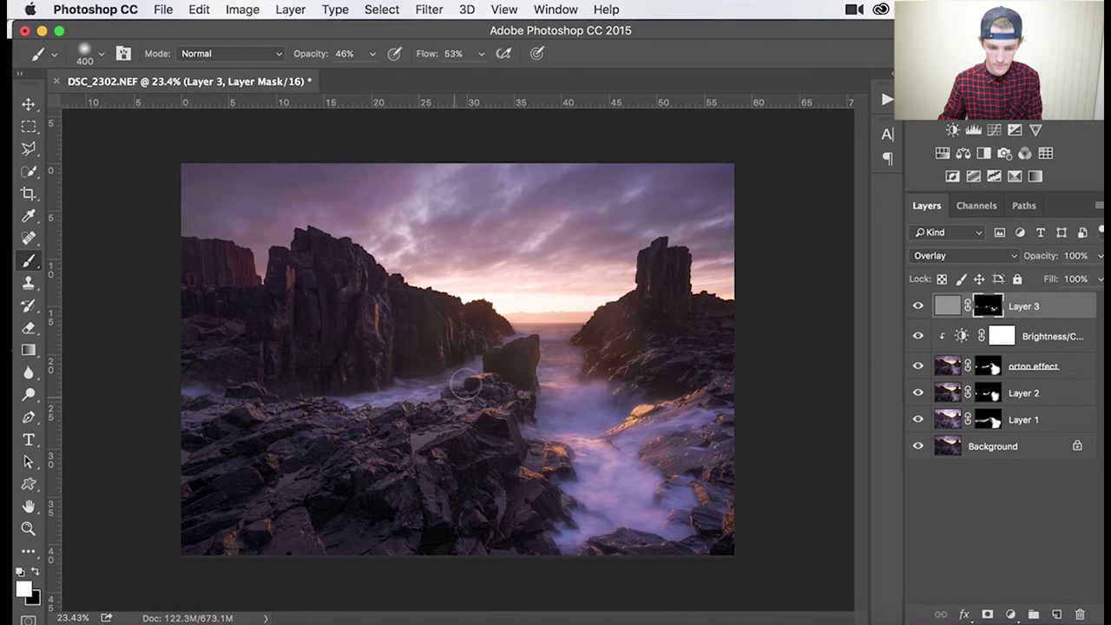
Toggle Layer 3's visibility repeatedly to compare with and without it, leaving it on.
left_click(918, 308)
left_click(917, 307)
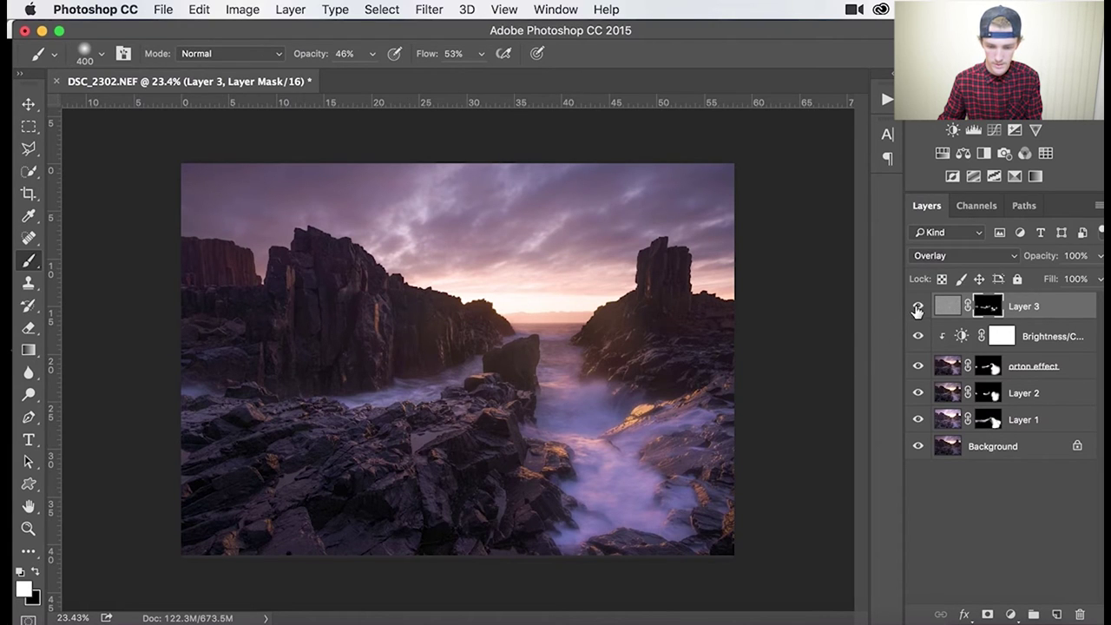
scroll(581, 421, "up", 3)
scroll(585, 422, "down", 3)
scroll(578, 435, "up", 1)
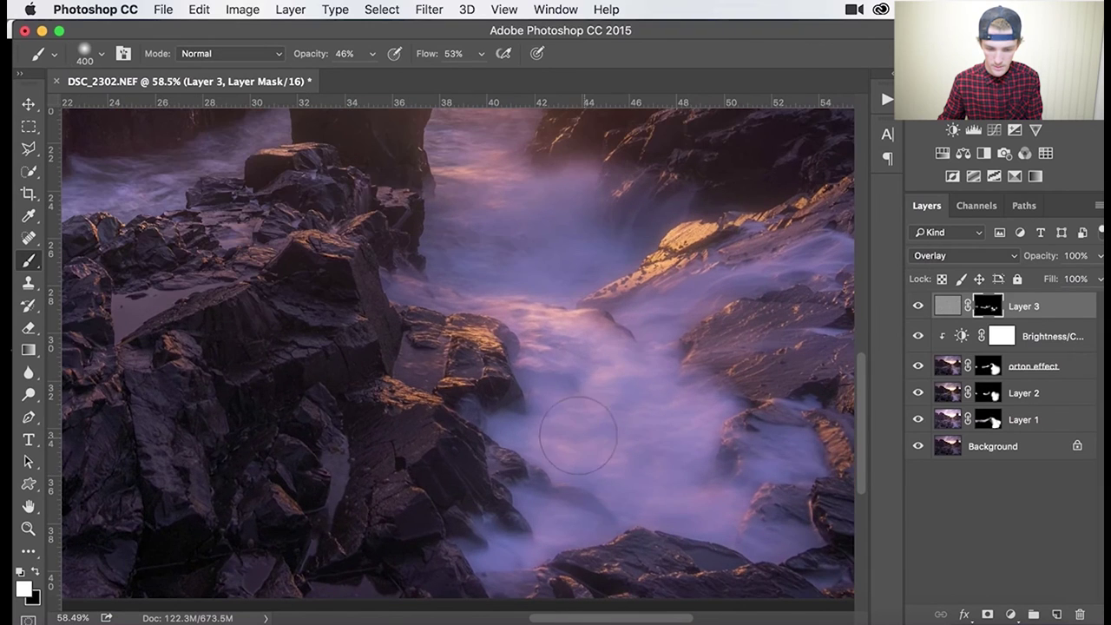
left_click(919, 308)
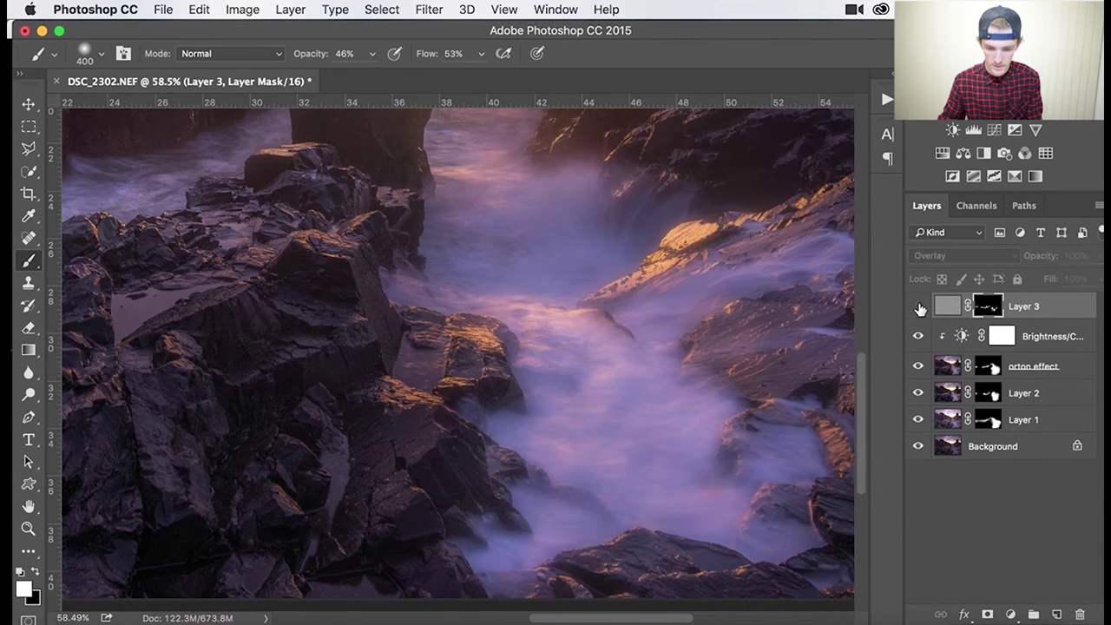
left_click(919, 308)
left_click(919, 307)
left_click(920, 307)
left_click(919, 307)
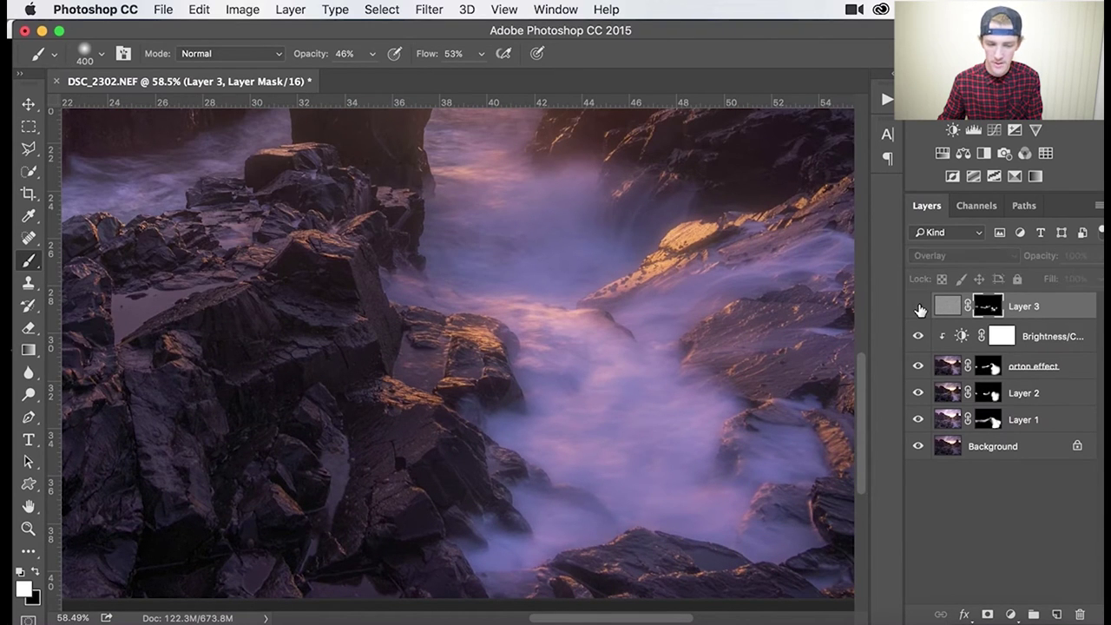
left_click(920, 307)
left_click(920, 308)
left_click(919, 307)
Switch to the Move tool and target Layer 3's image thumbnail instead of its mask.
scroll(549, 236, "down", 1)
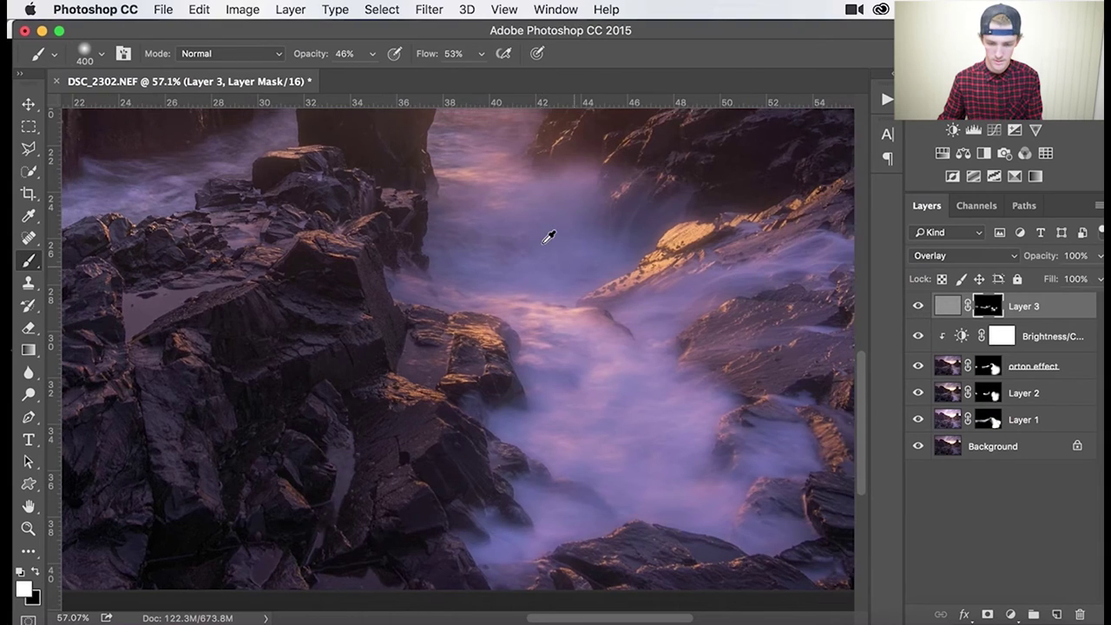
scroll(547, 226, "down", 3)
scroll(814, 427, "up", 5)
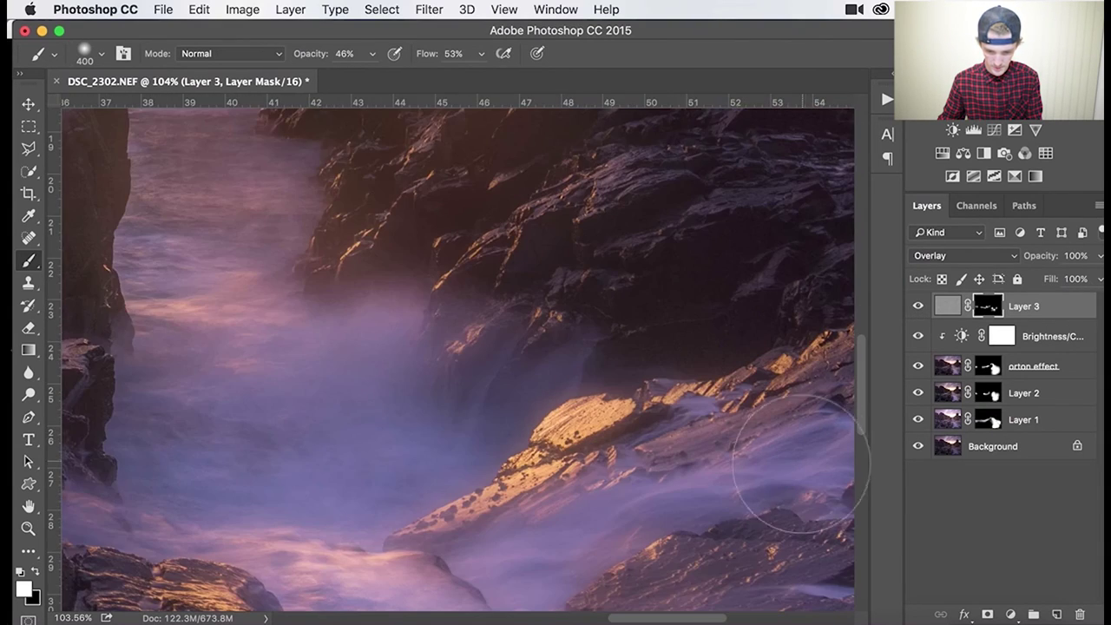
scroll(801, 465, "right", 3)
scroll(692, 414, "down", 1)
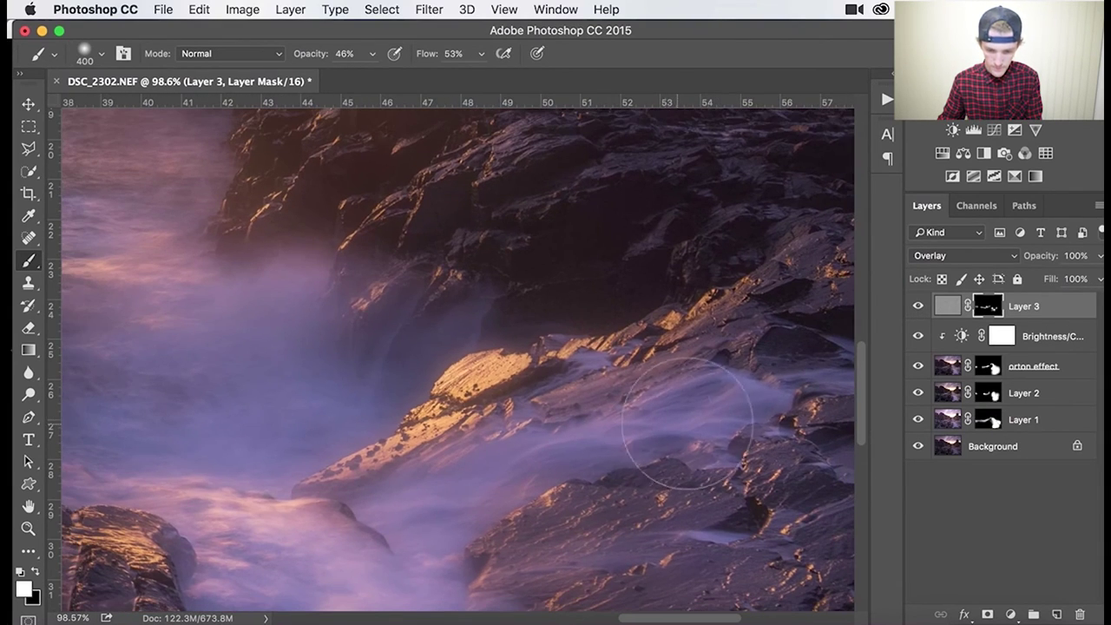
scroll(214, 335, "down", 6)
scroll(376, 356, "up", 1)
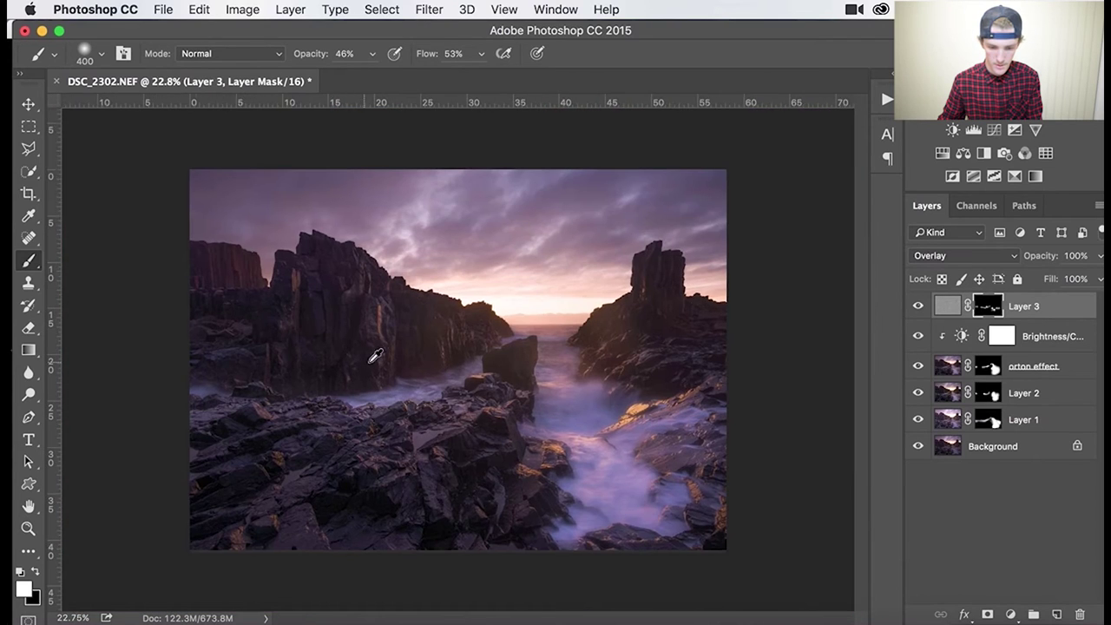
scroll(417, 364, "up", 1)
key("v")
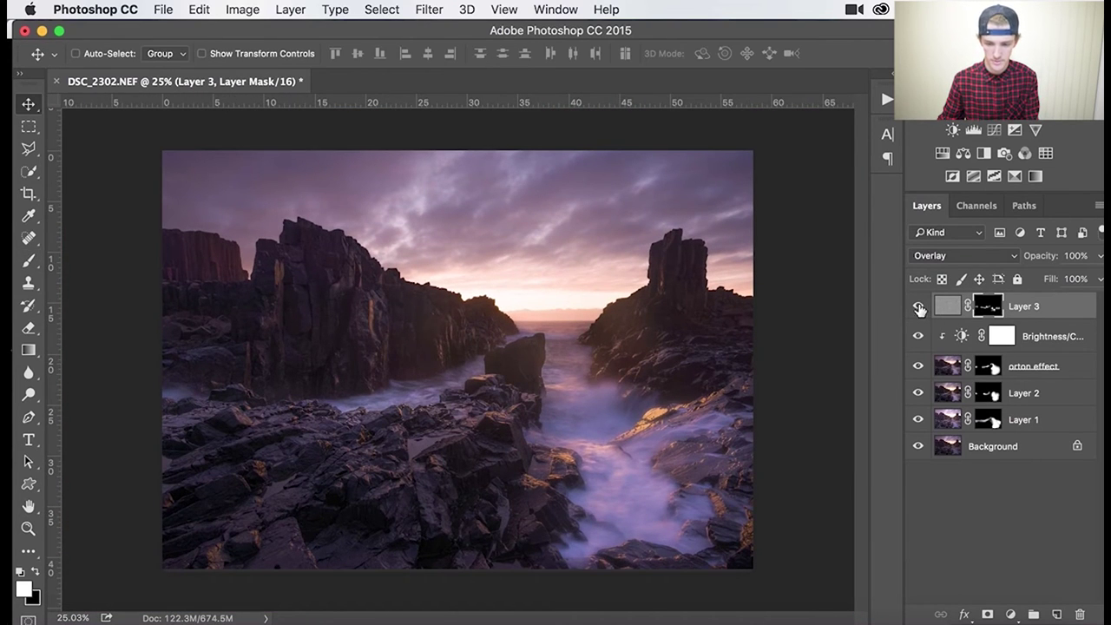
left_click(1042, 310)
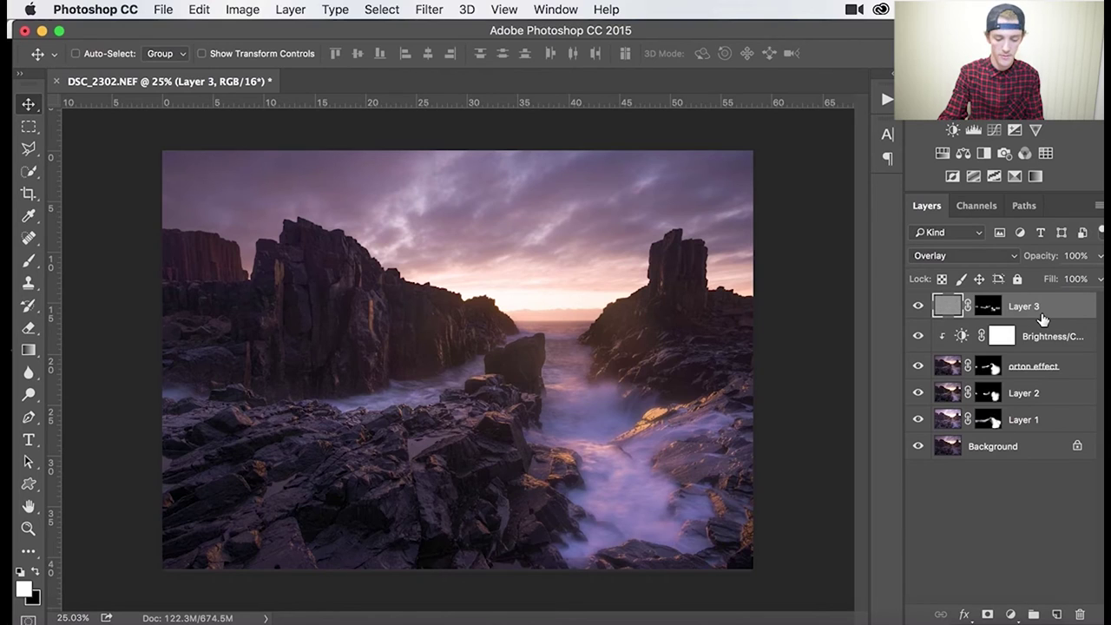
Stamp all visible layers into a new layer named 'orton sky'.
key("super+alt+shift+e")
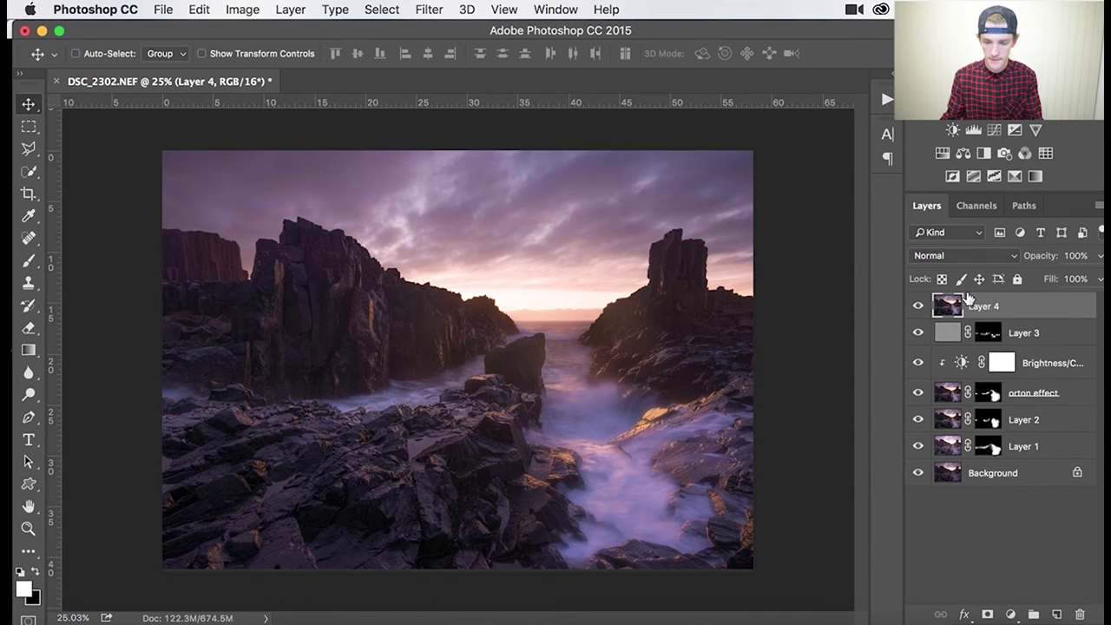
type("orton")
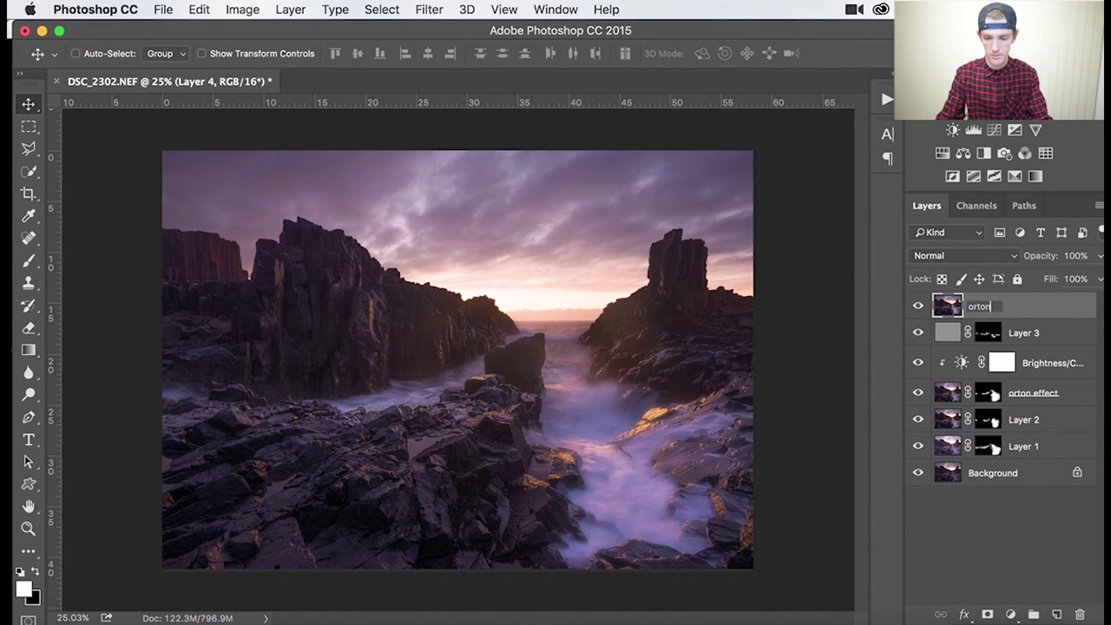
type(" sky")
key("Return")
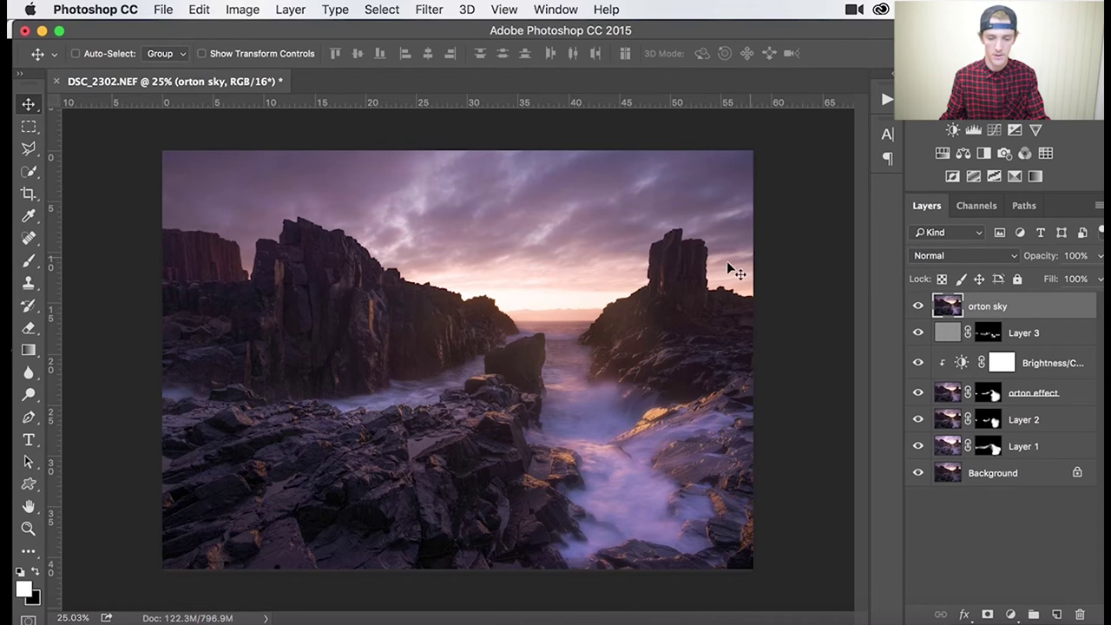
Blur orton sky with a Gaussian Blur of about 30.3 pixels radius.
left_click(434, 9)
mouse_move(447, 213)
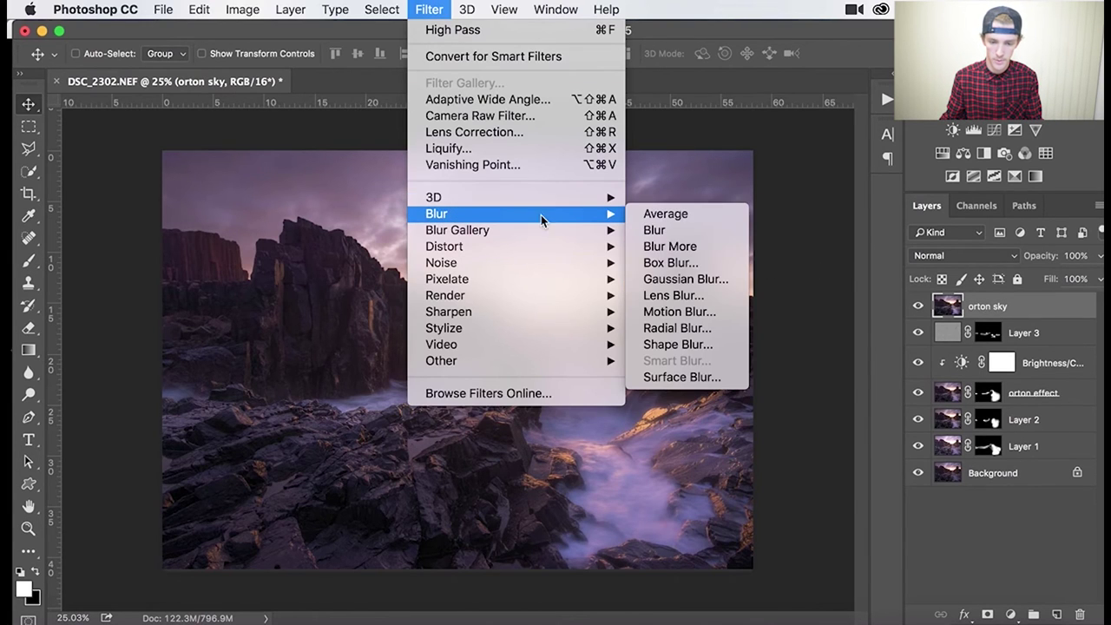
left_click(679, 280)
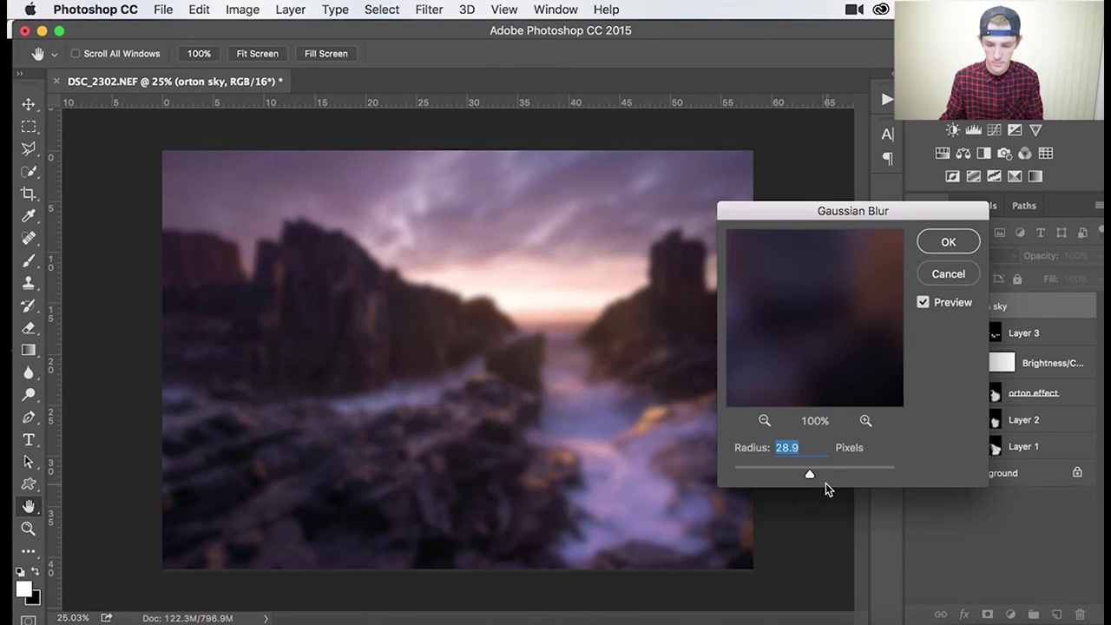
left_click_drag(809, 473, 816, 473)
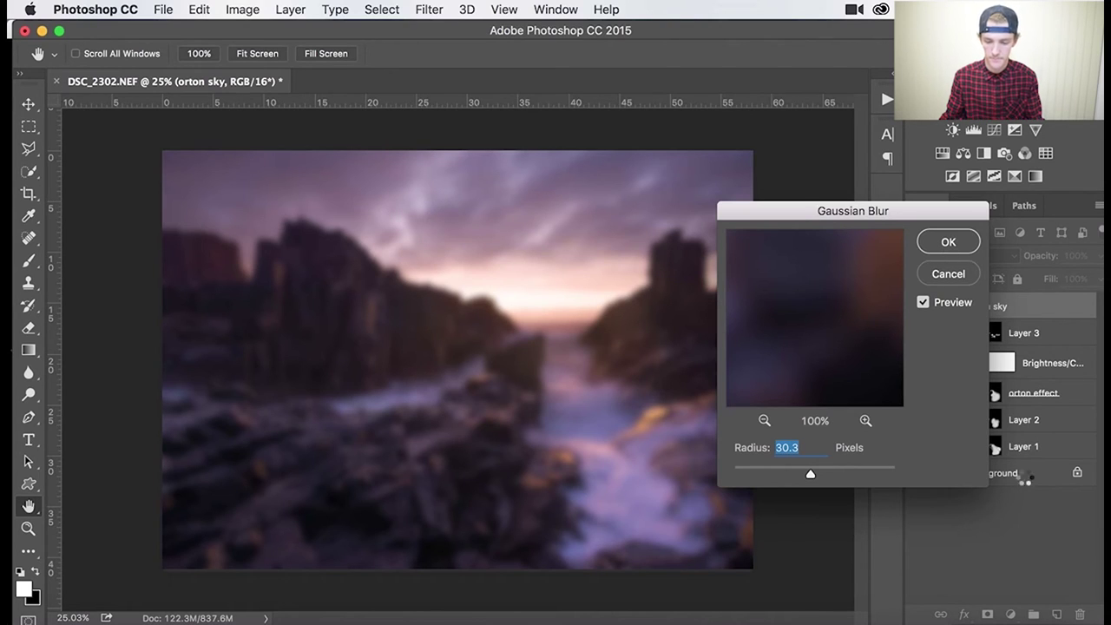
left_click(949, 243)
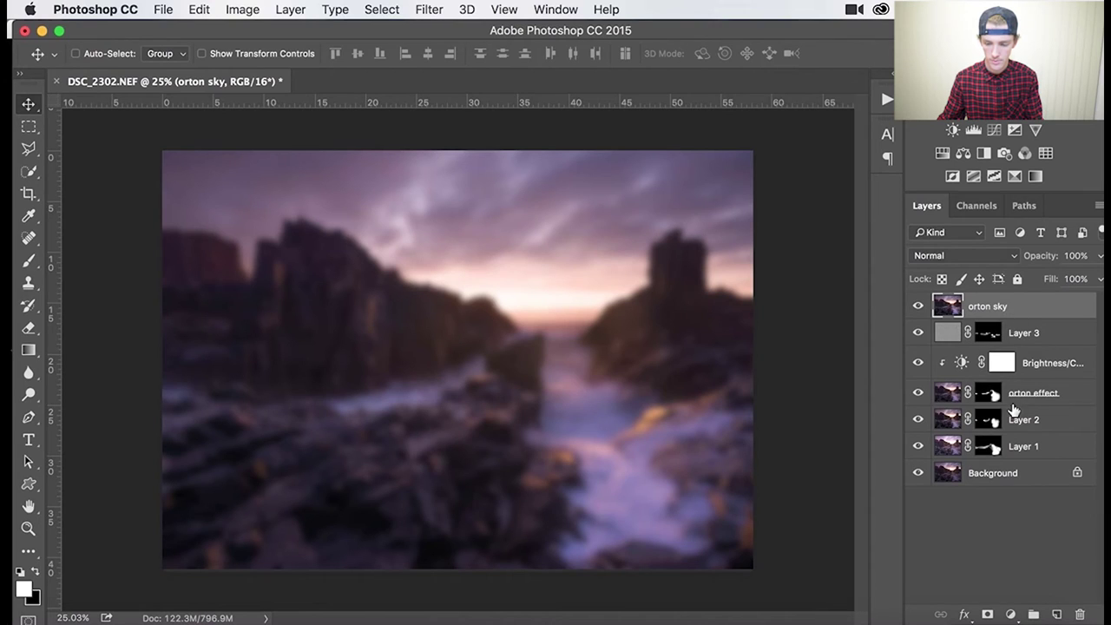
Add a Brightness/Contrast adjustment layer at Brightness 35 and Contrast 70.
left_click(1010, 615)
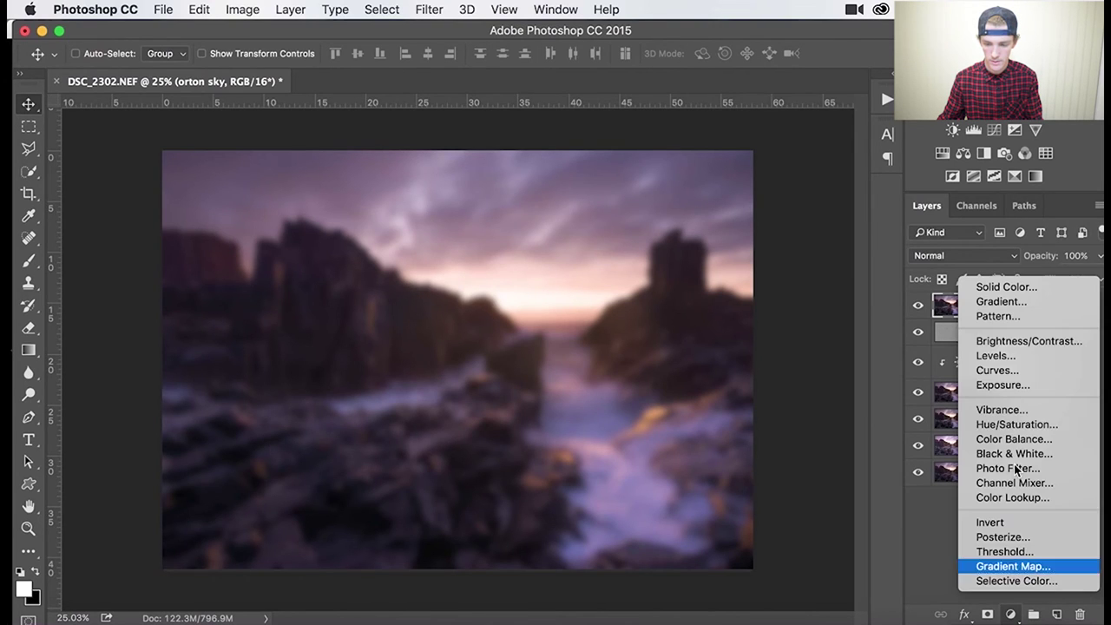
left_click(988, 339)
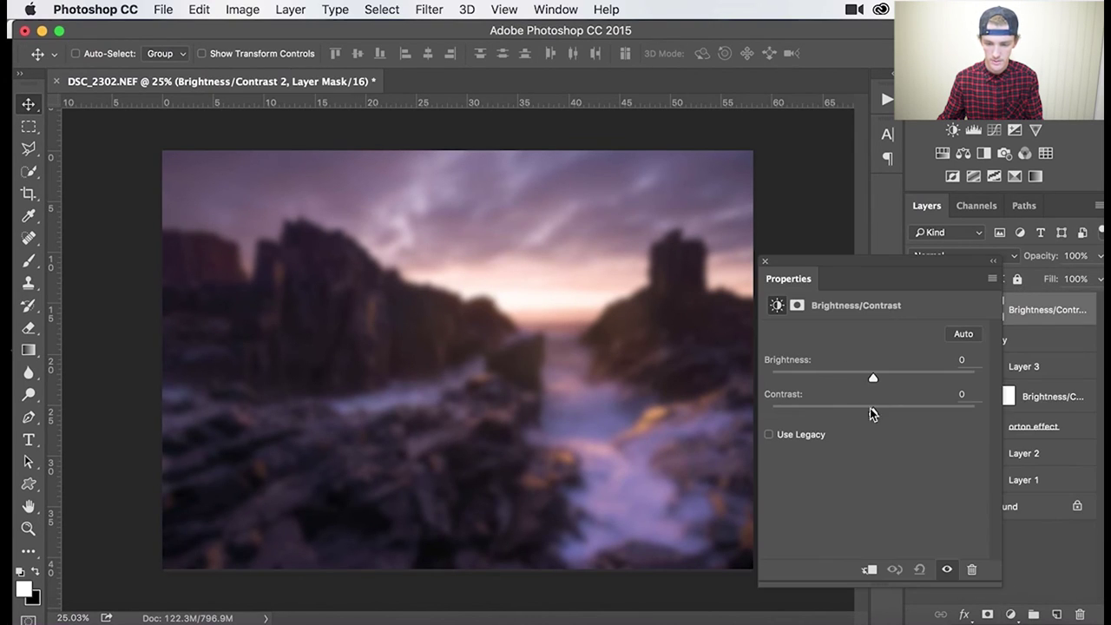
left_click_drag(873, 408, 922, 411)
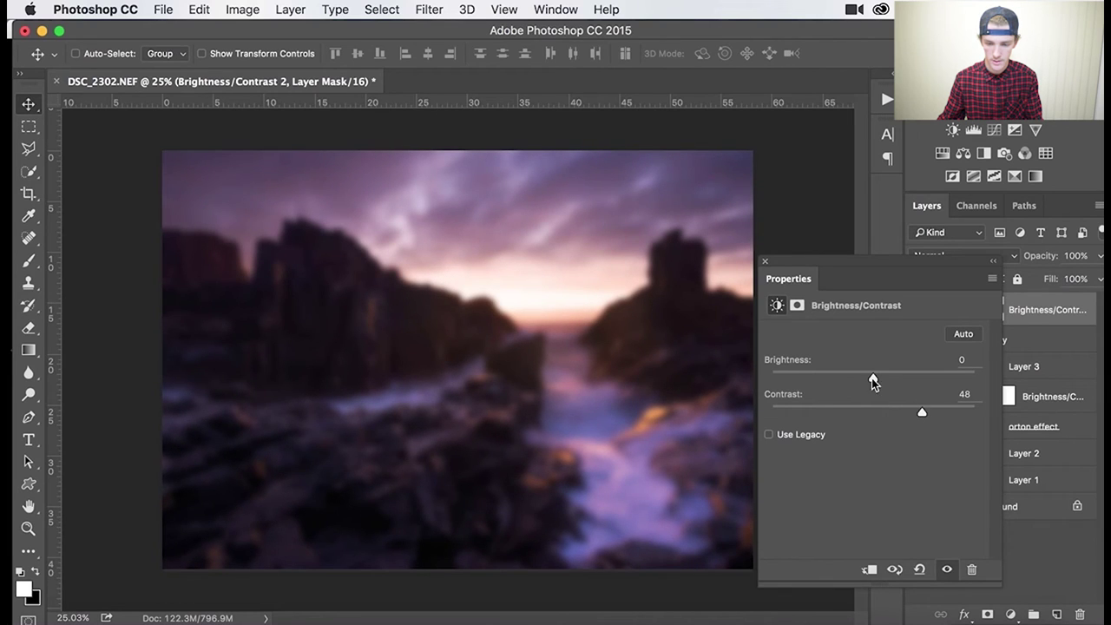
left_click_drag(873, 379, 892, 382)
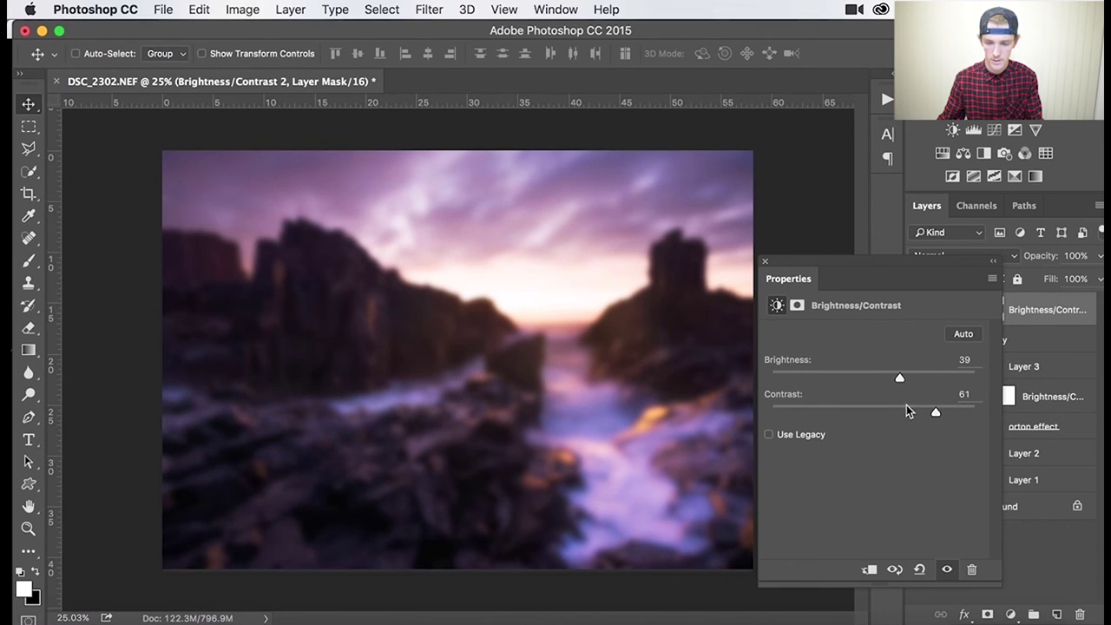
left_click_drag(936, 414, 944, 410)
left_click(765, 261)
Clip the adjustment to orton sky and reselect the orton sky layer.
right_click(1052, 323)
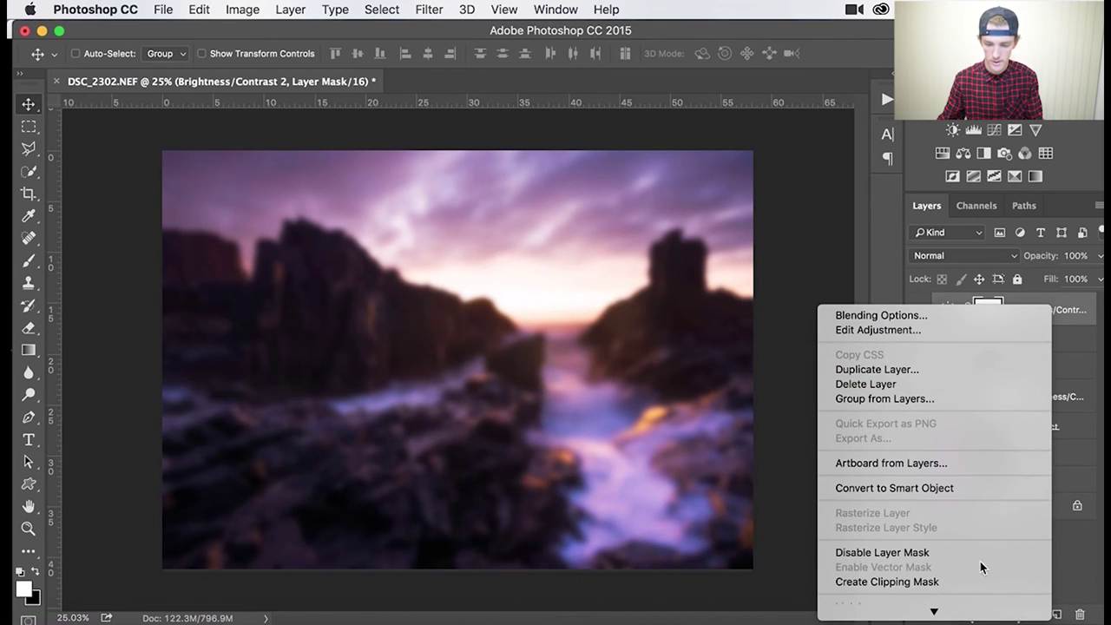
left_click(970, 581)
left_click(1022, 346)
Drop orton sky to 29% opacity, compare it on and off, and add a black Hide All mask.
left_click(1101, 256)
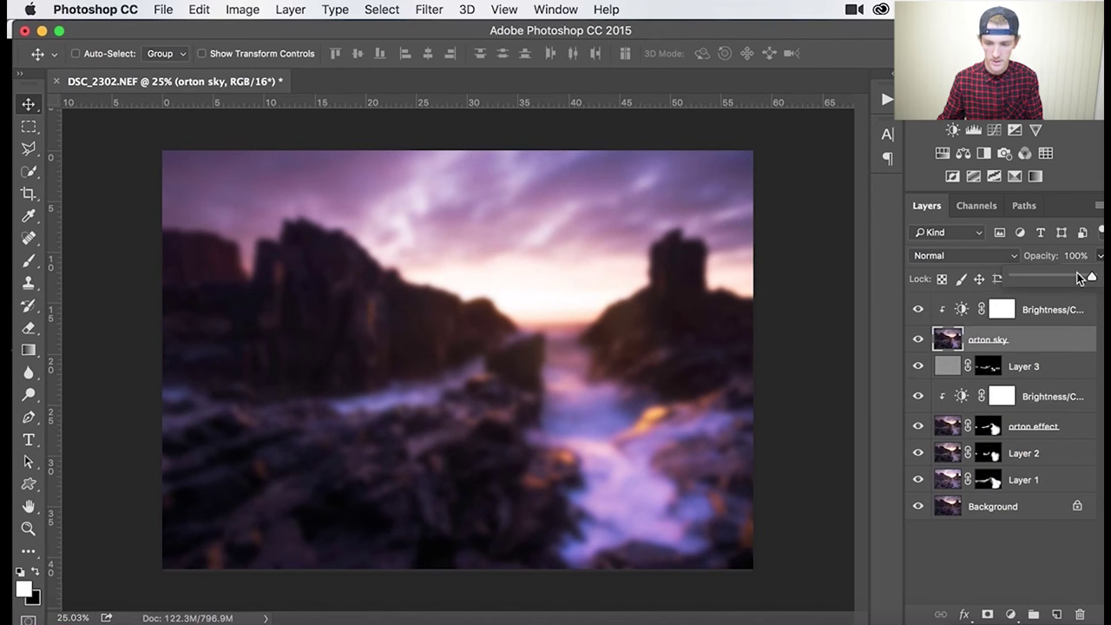
mouse_move(1039, 273)
left_mouse_down()
mouse_move(1014, 278)
mouse_move(1038, 276)
left_mouse_up()
left_click(917, 342)
left_click(919, 342)
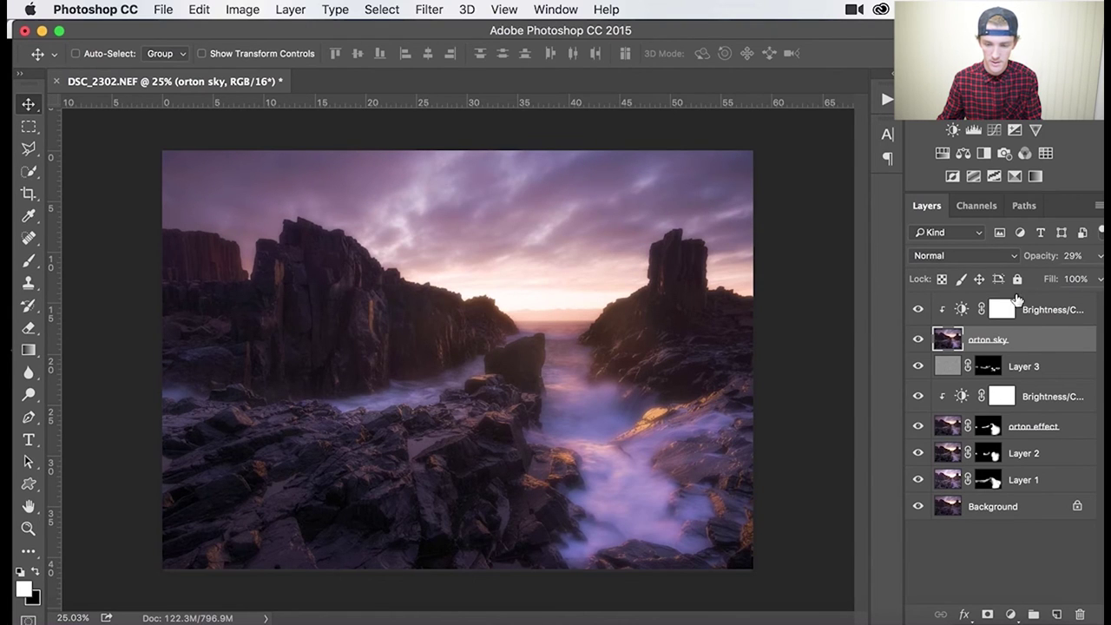
left_click(918, 342)
left_click(918, 341)
left_click(918, 342)
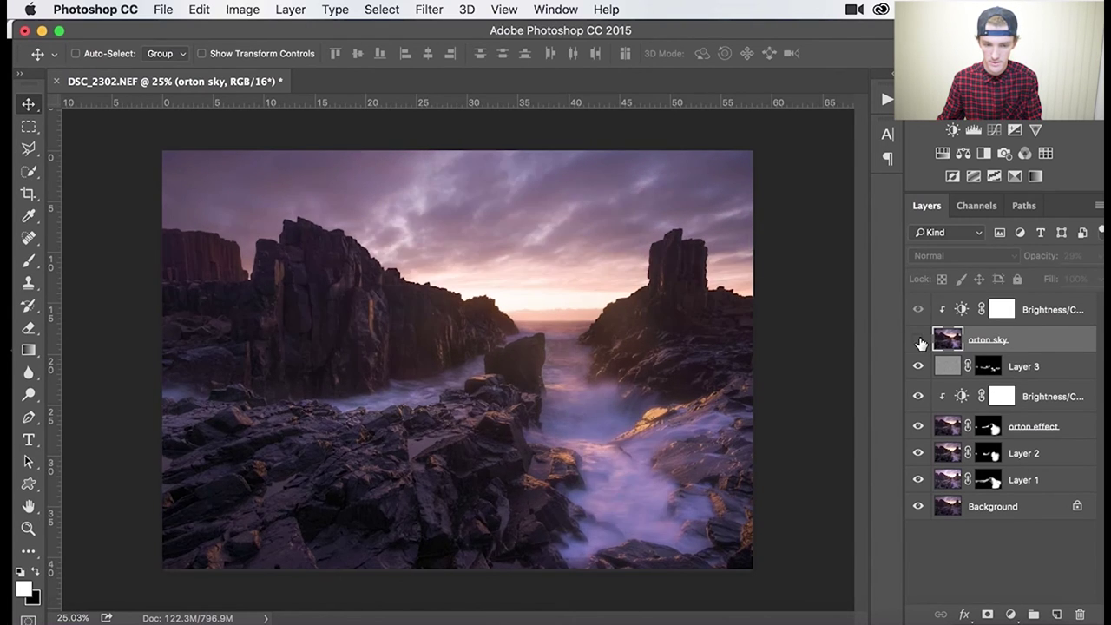
left_click(919, 341)
left_click(918, 341)
left_click(918, 341)
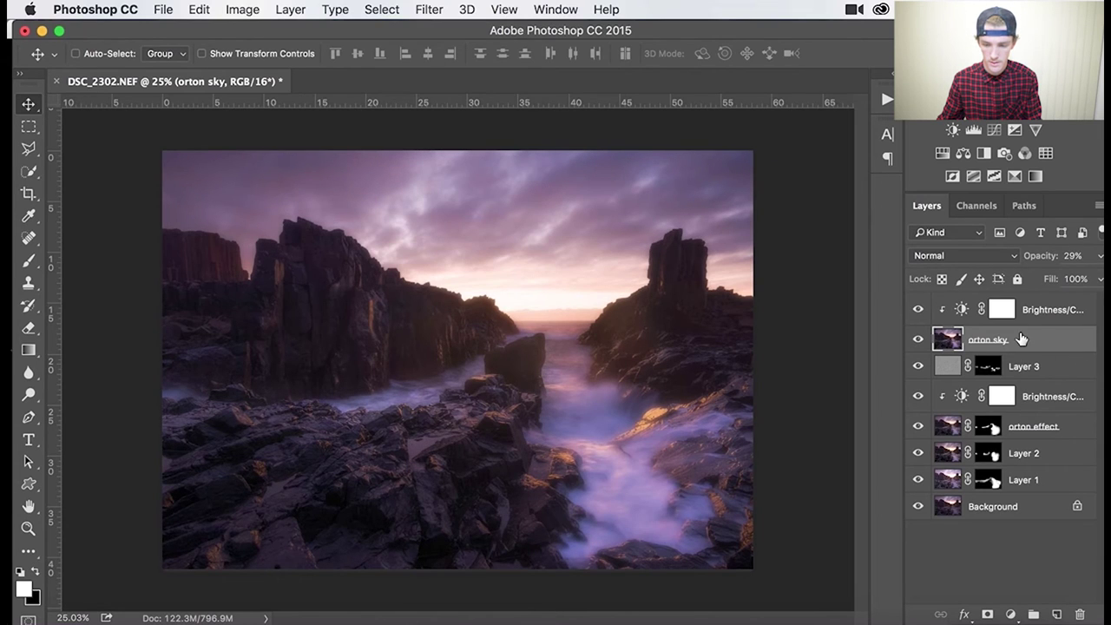
left_click(987, 614, "alt")
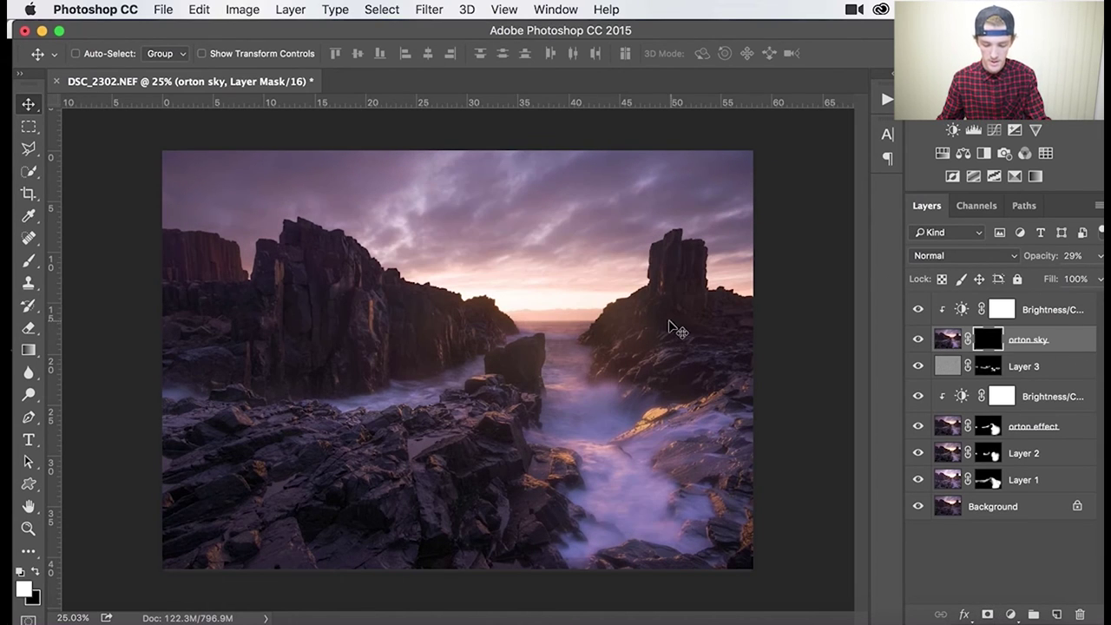
Set a 1400 px brush at 100% opacity and flow and paint glow into the upper sky.
key("b")
scroll(486, 261, "down", 1)
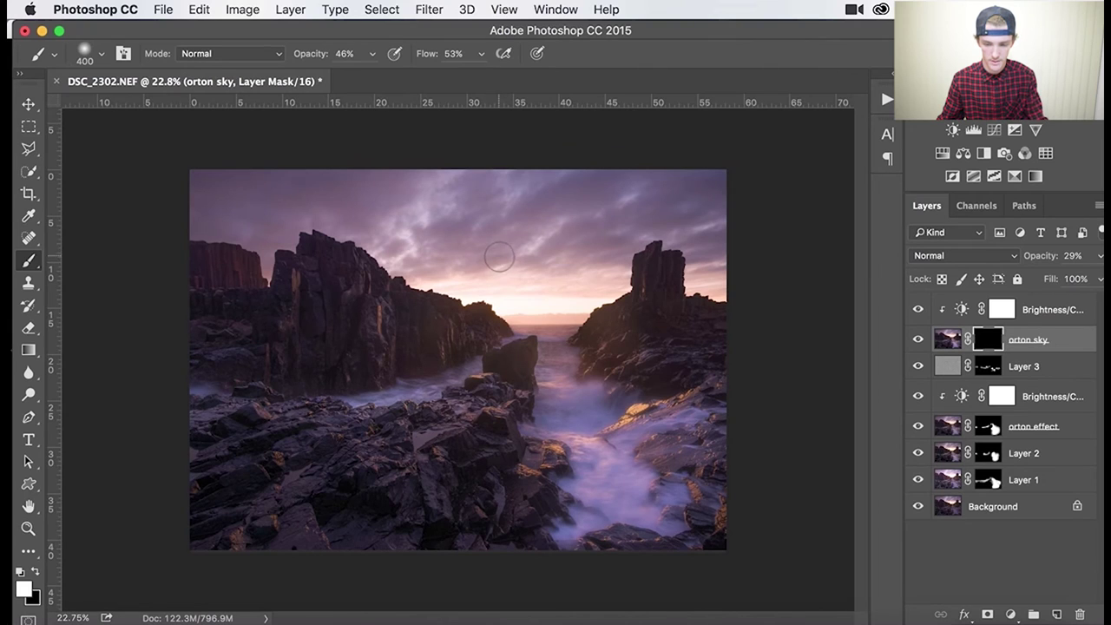
key("bracketright")
key("bracketright")
key("bracketright")
key("bracketright")
key("bracketright")
key("bracketright")
key("bracketright")
key("bracketright")
key("bracketright")
key("bracketright")
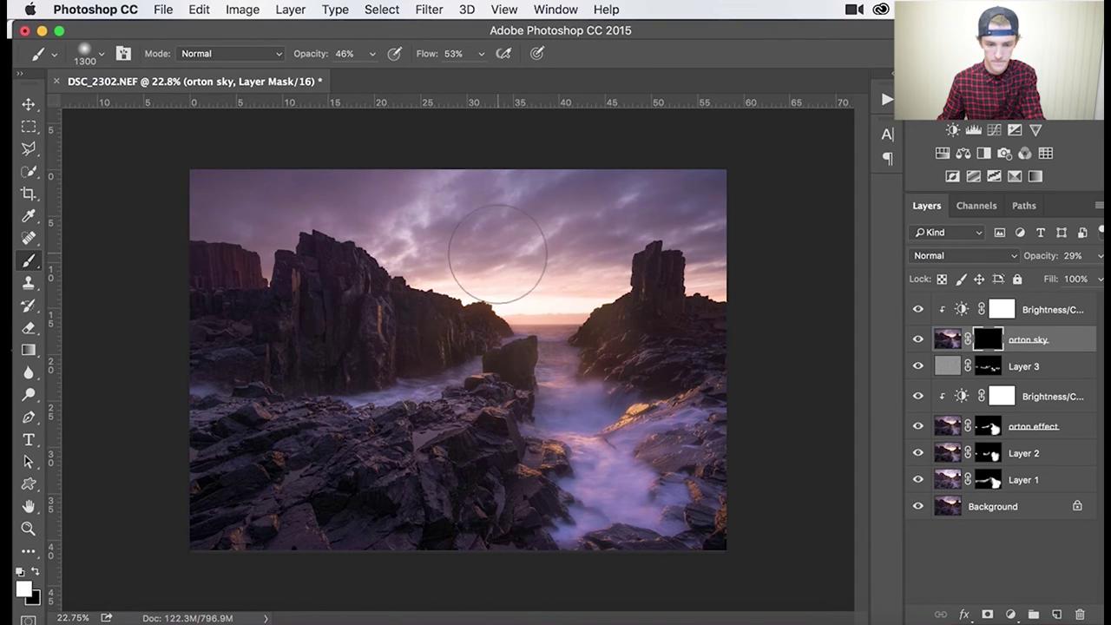
left_click_drag(435, 56, 511, 54)
left_click_drag(318, 54, 347, 53)
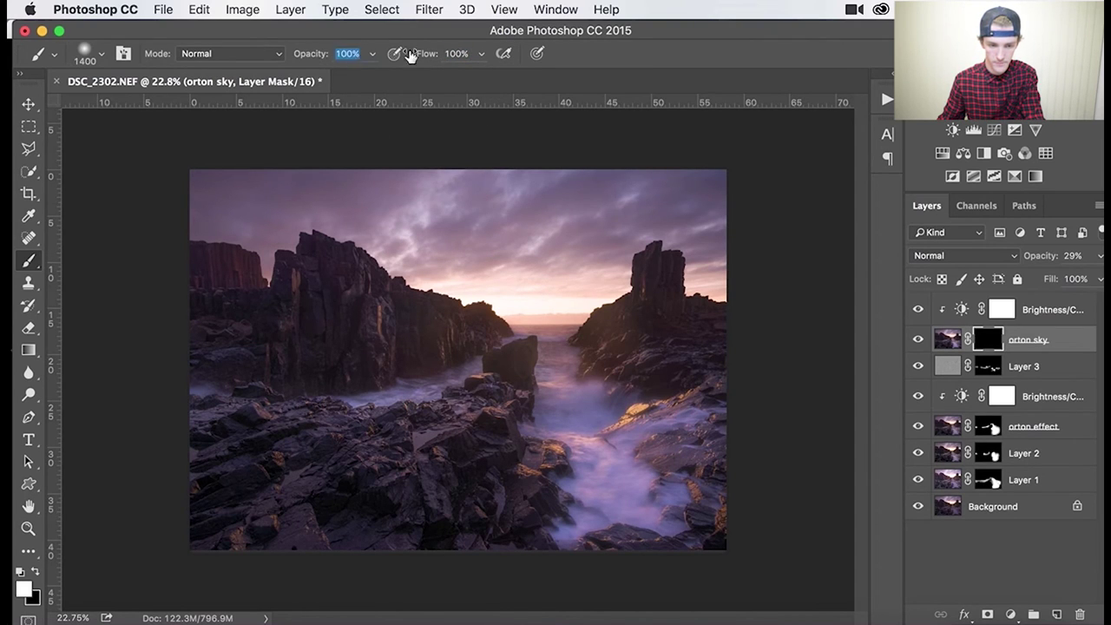
left_click_drag(482, 193, 422, 178)
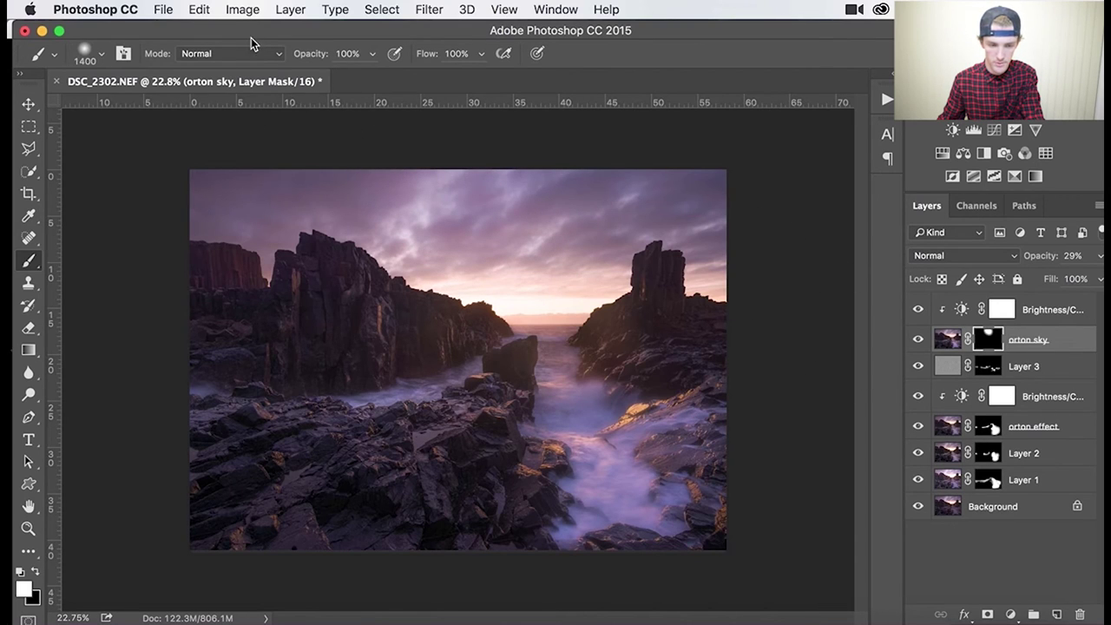
With a 0% hardness brush, paint more white across the top and middle of the sky.
left_click(103, 56)
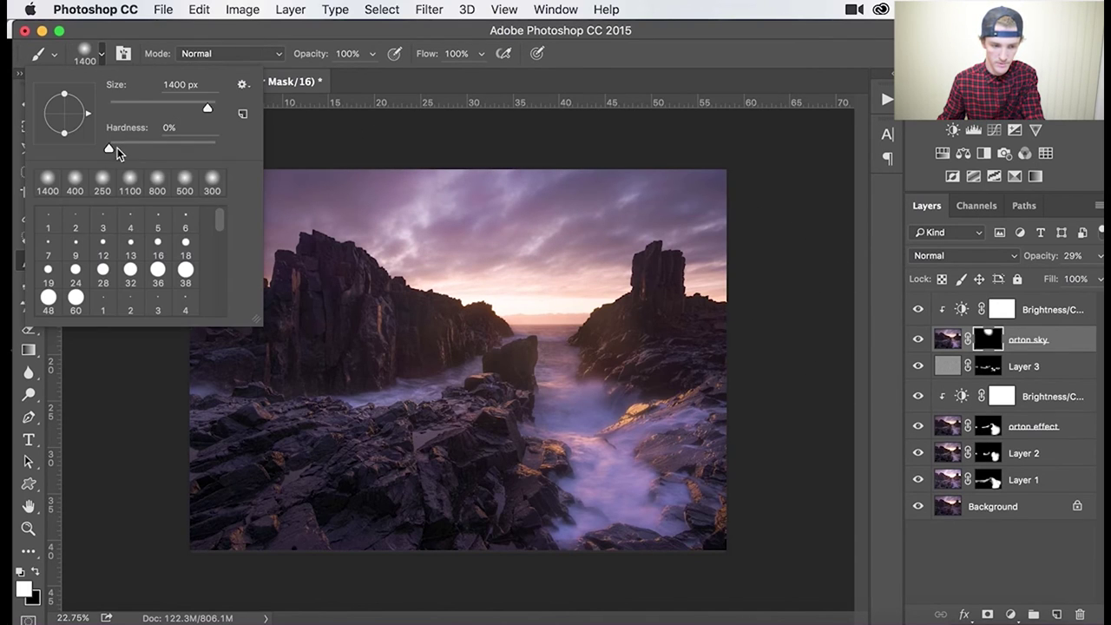
left_click(102, 56)
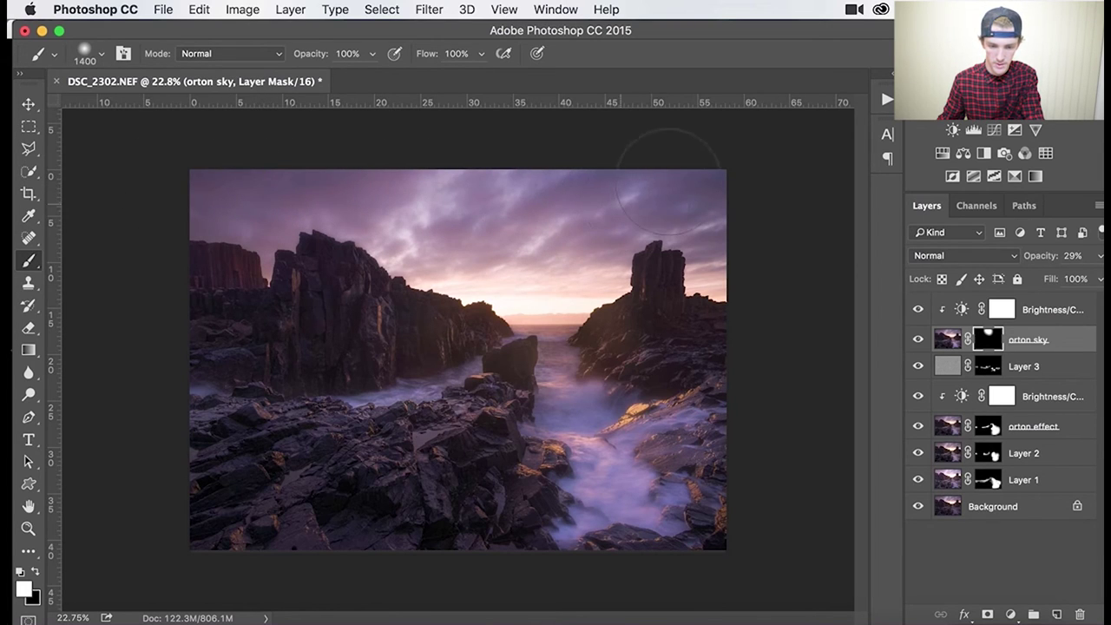
mouse_move(728, 233)
left_mouse_down()
mouse_move(518, 252)
mouse_move(402, 224)
mouse_move(463, 243)
mouse_move(409, 198)
mouse_move(416, 224)
left_mouse_up()
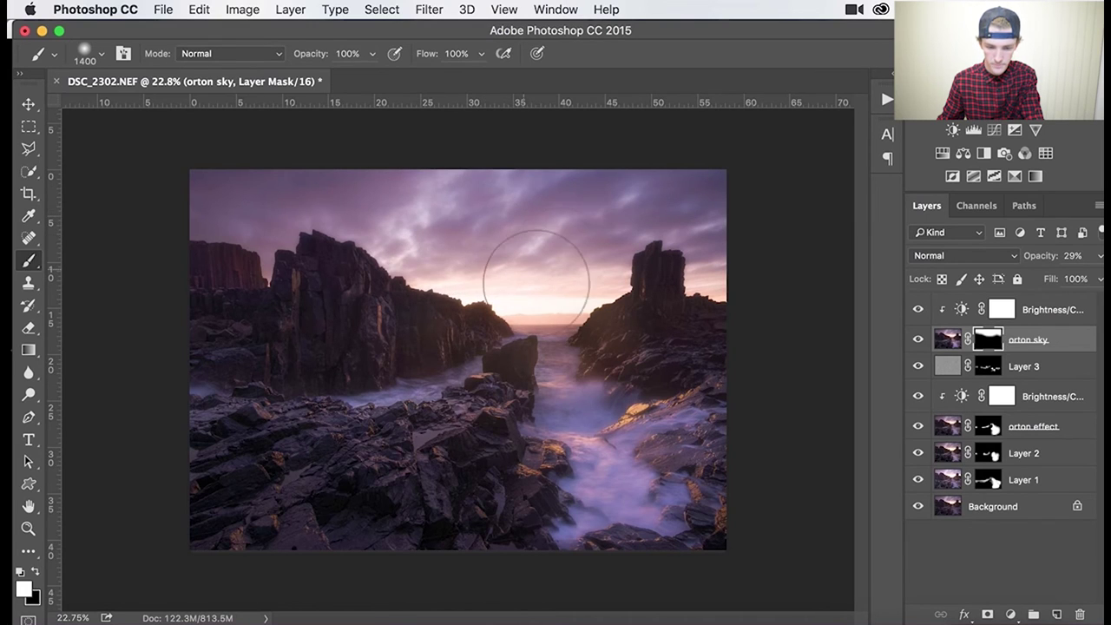
mouse_move(397, 235)
left_mouse_down()
mouse_move(408, 199)
mouse_move(461, 232)
mouse_move(565, 235)
left_mouse_up()
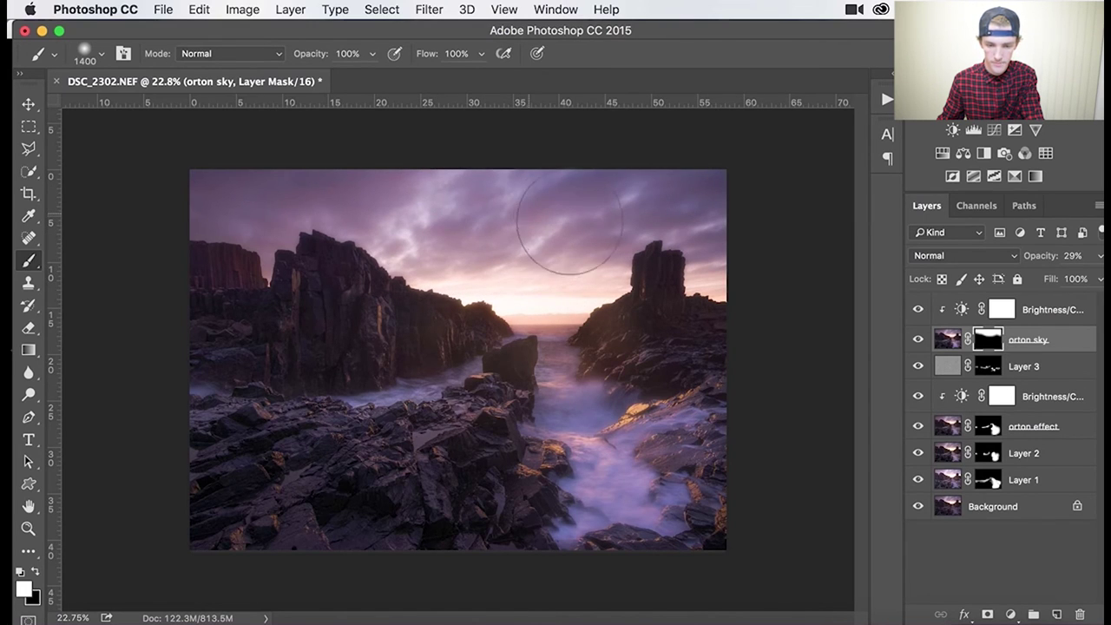
Toggle orton sky's visibility to compare the sky with and without the glow.
left_click(917, 343)
left_click(916, 342)
left_click(919, 341)
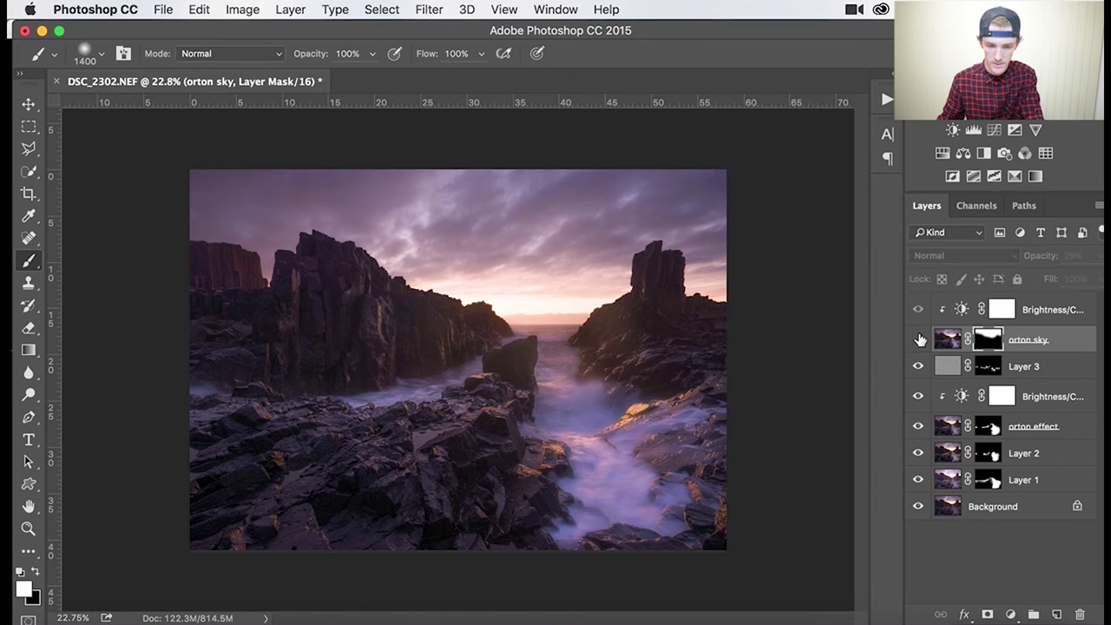
left_click(919, 340)
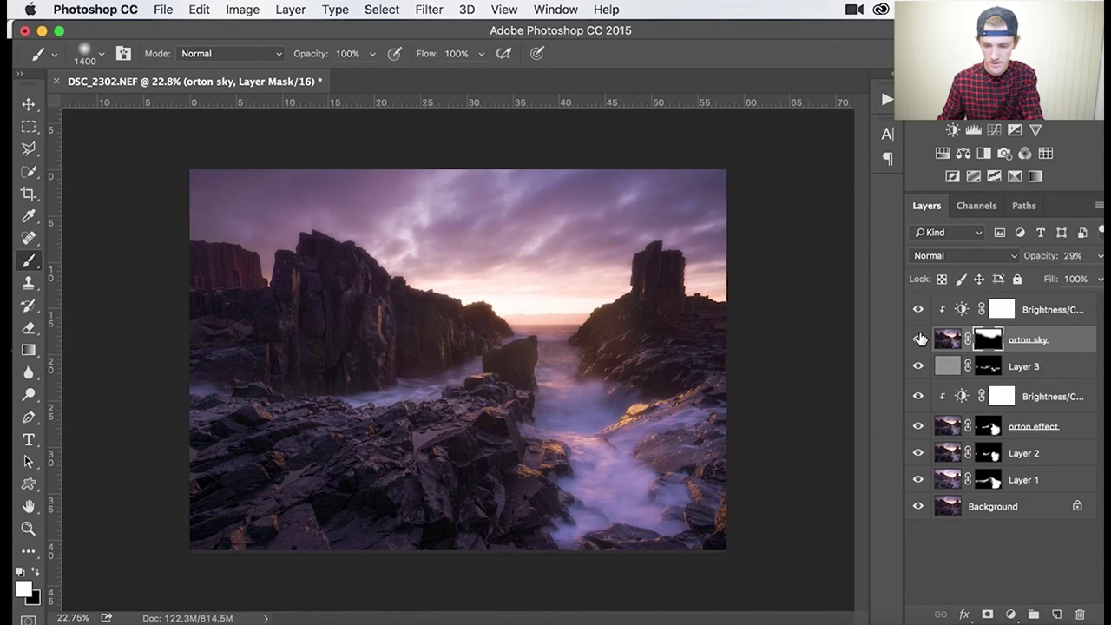
left_click(919, 341)
left_click(918, 340)
left_click(918, 341)
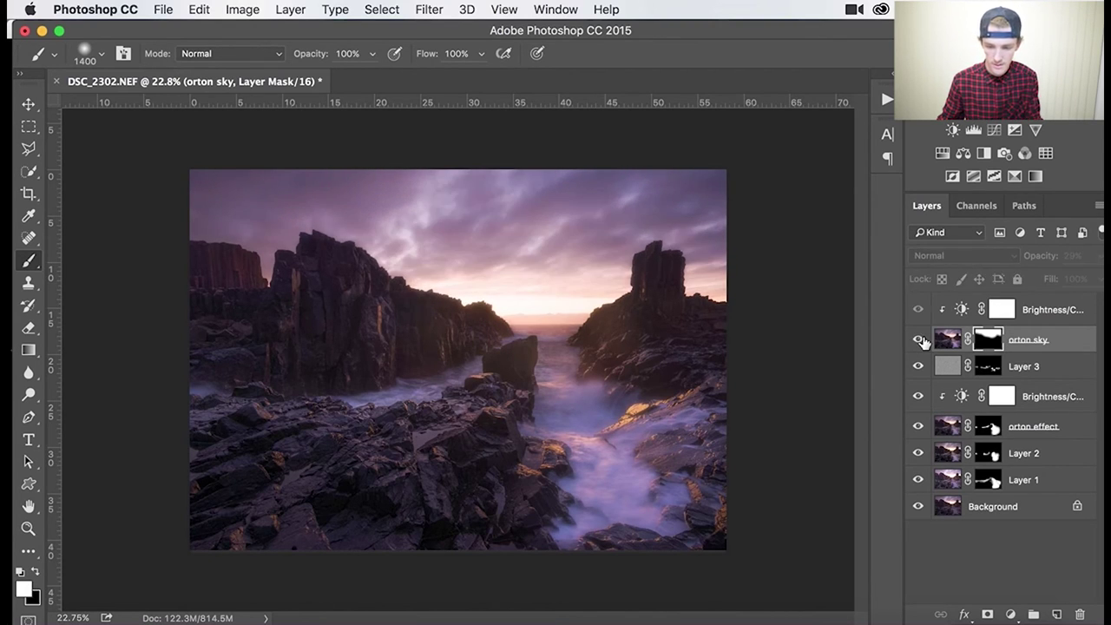
left_click(919, 340)
scroll(367, 385, "up", 3)
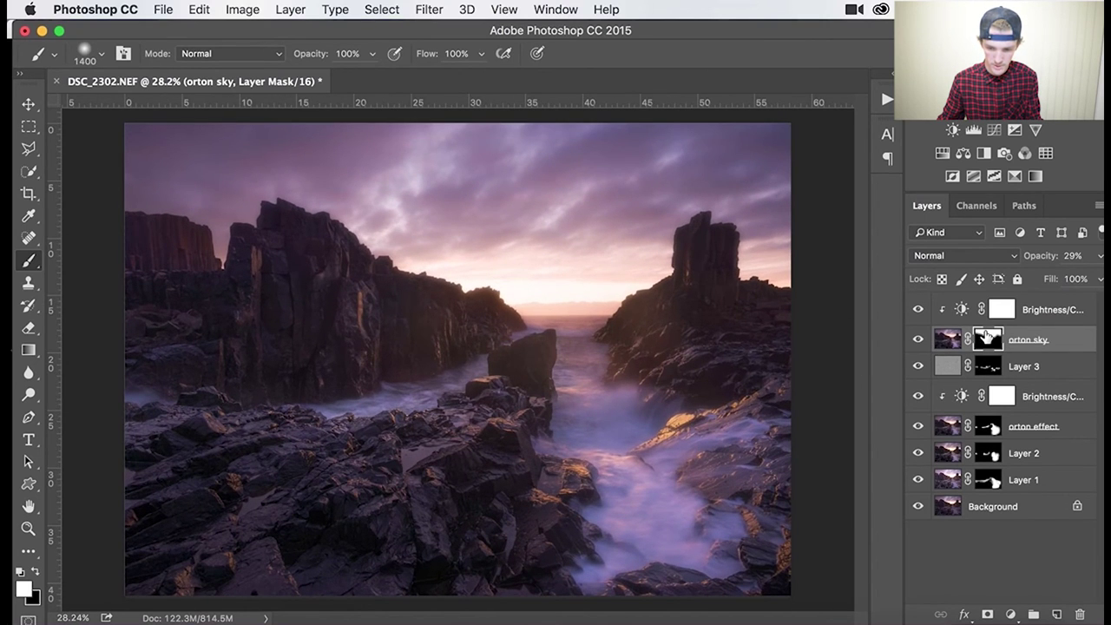
Temporarily disable the orton sky mask to compare, then re-enable it.
right_click(988, 336)
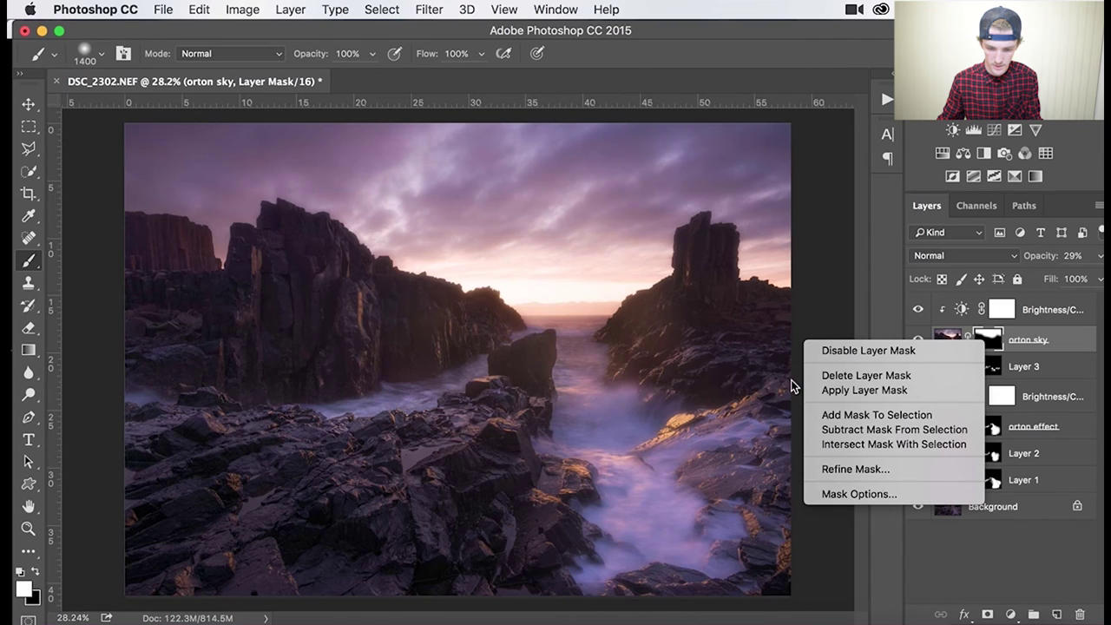
left_click(867, 351)
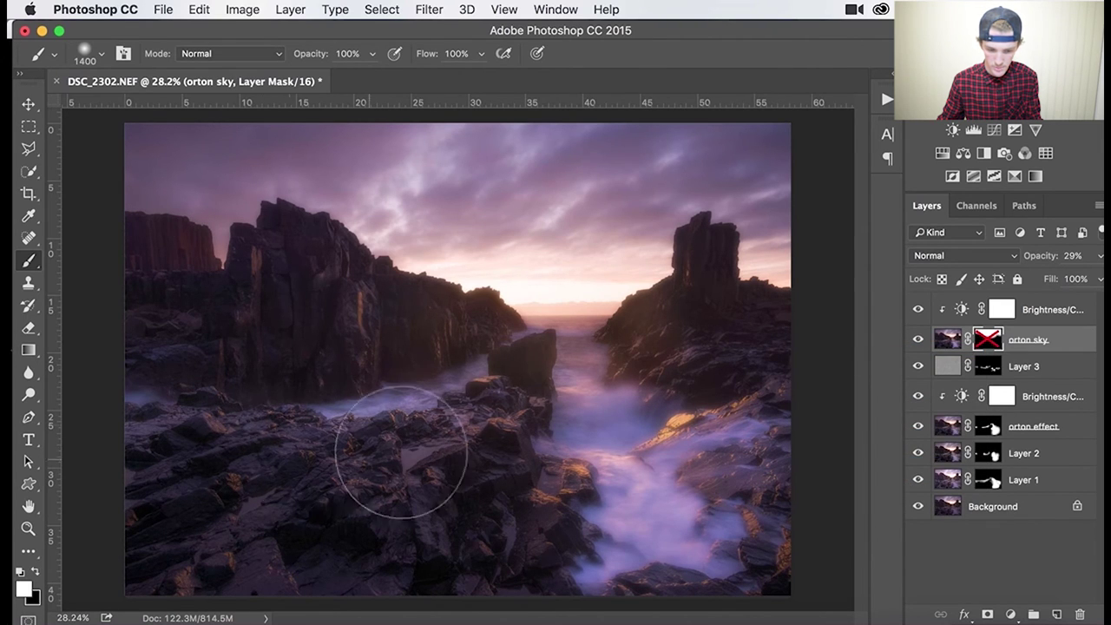
left_click(994, 343)
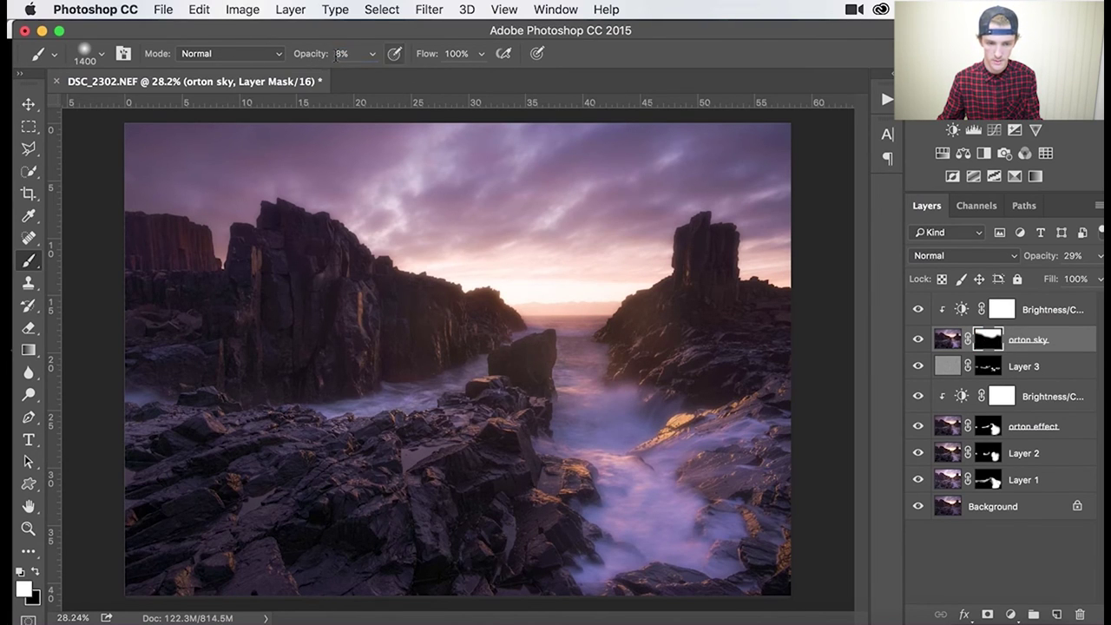
Paint faint glow over the lower rocks and water at 37% opacity and 63% flow.
type("63")
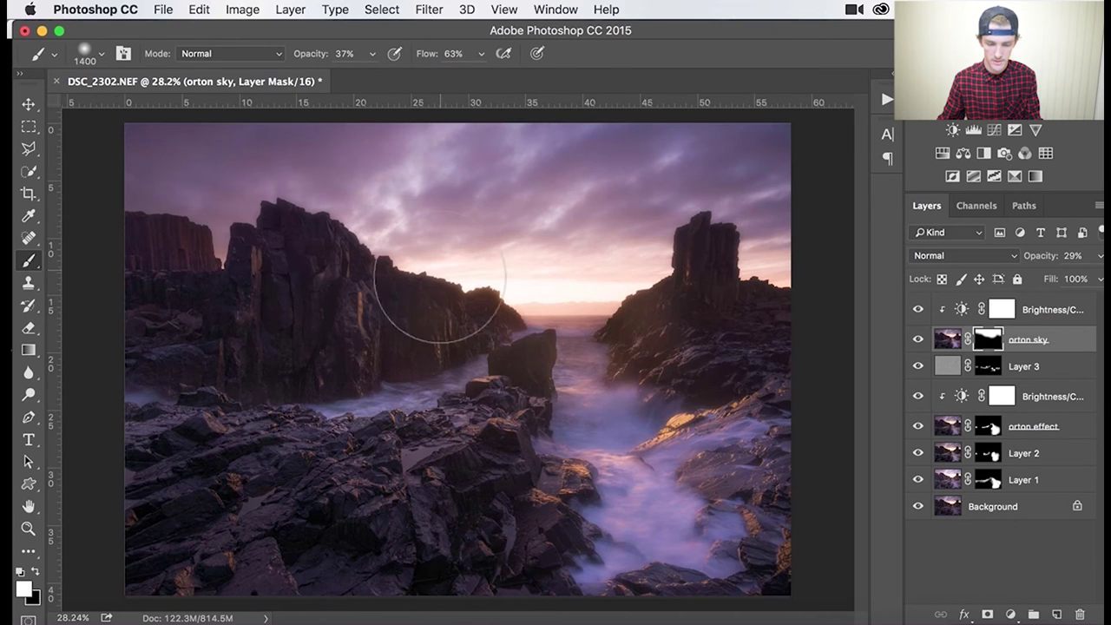
scroll(461, 359, "down", 1)
mouse_move(692, 465)
left_mouse_down()
mouse_move(547, 442)
mouse_move(529, 451)
mouse_move(533, 436)
mouse_move(510, 460)
mouse_move(287, 447)
mouse_move(411, 438)
mouse_move(484, 412)
mouse_move(387, 436)
mouse_move(284, 432)
mouse_move(220, 405)
mouse_move(193, 407)
mouse_move(204, 344)
mouse_move(201, 372)
mouse_move(312, 369)
mouse_move(361, 352)
mouse_move(263, 424)
mouse_move(414, 464)
mouse_move(473, 447)
mouse_move(540, 451)
mouse_move(622, 426)
mouse_move(658, 442)
mouse_move(524, 462)
mouse_move(607, 474)
mouse_move(666, 370)
mouse_move(575, 518)
mouse_move(422, 459)
left_mouse_up()
scroll(480, 280, "down", 1)
scroll(481, 280, "down", 1)
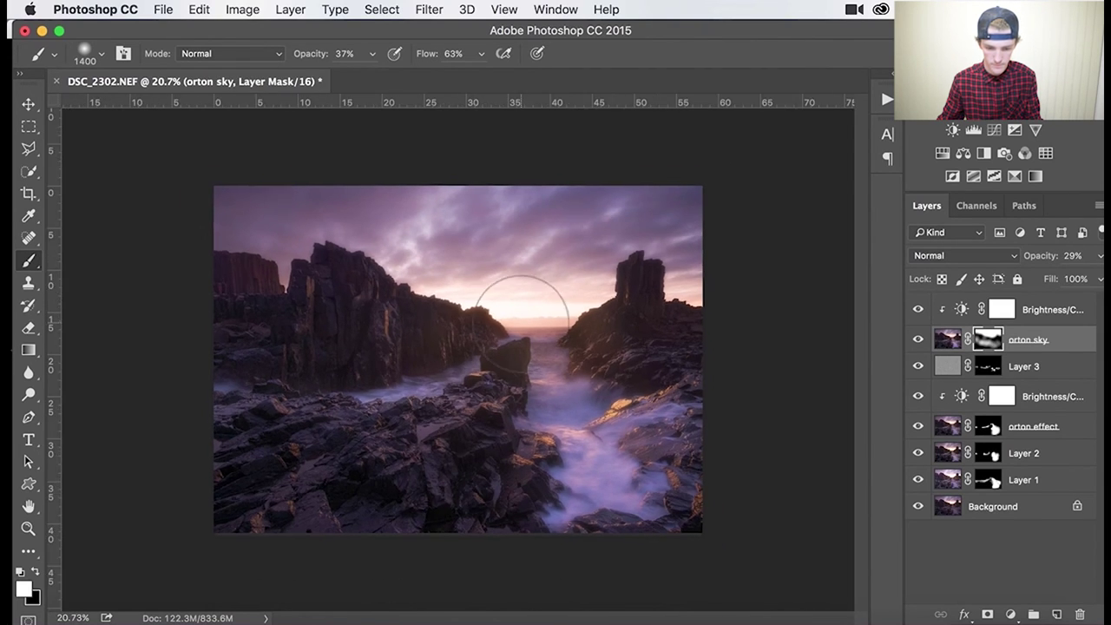
left_click(997, 311)
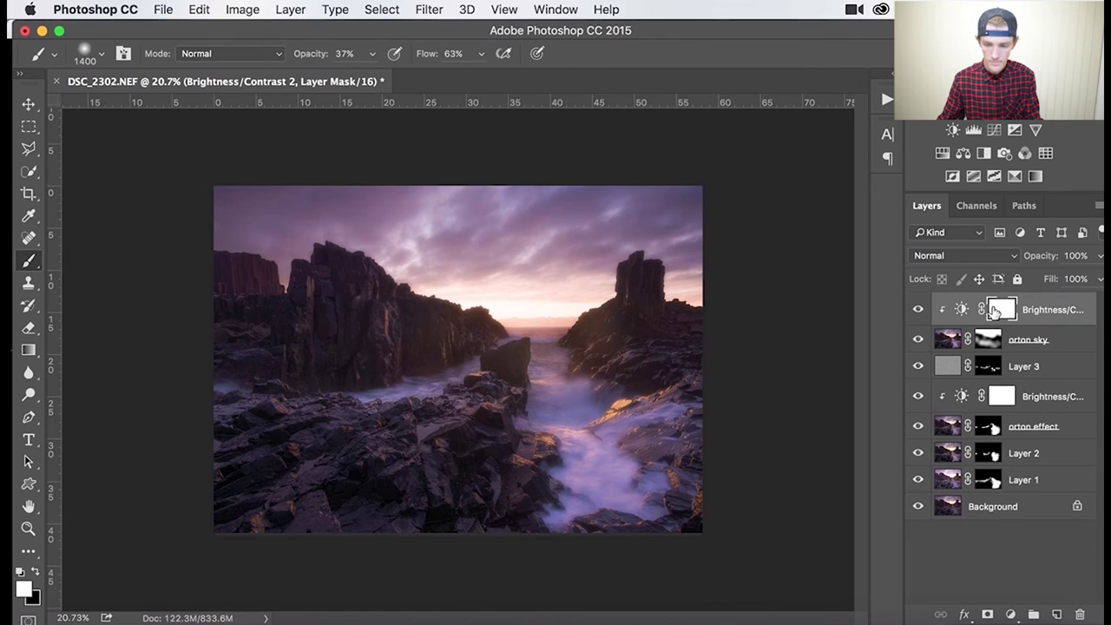
Show only the Background original to compare, then restore all the edit layers.
left_click(918, 482)
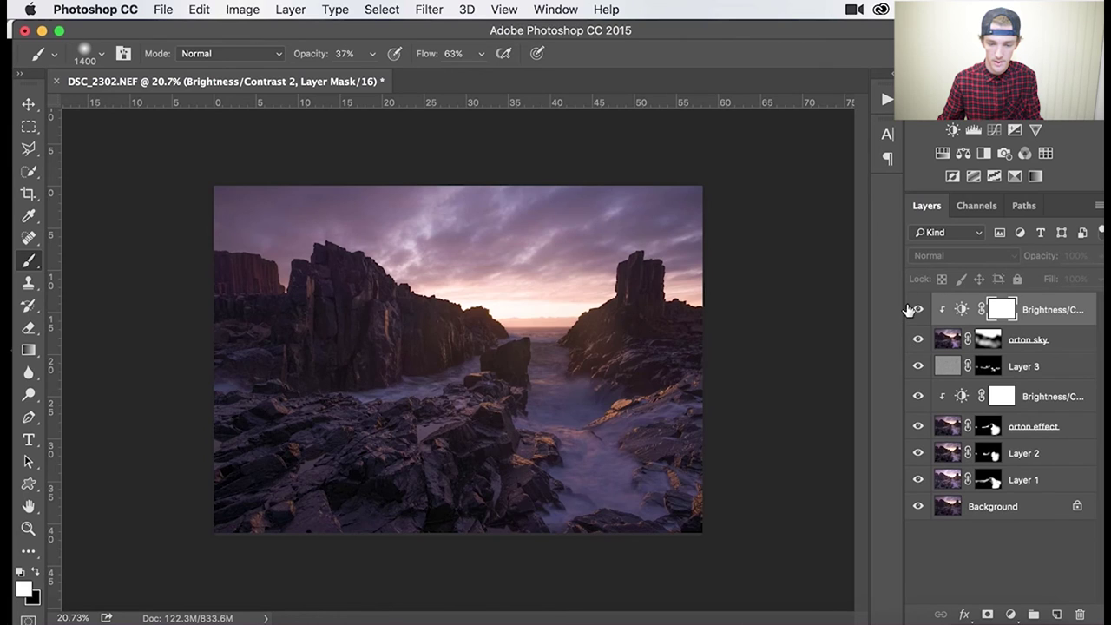
left_click(911, 310)
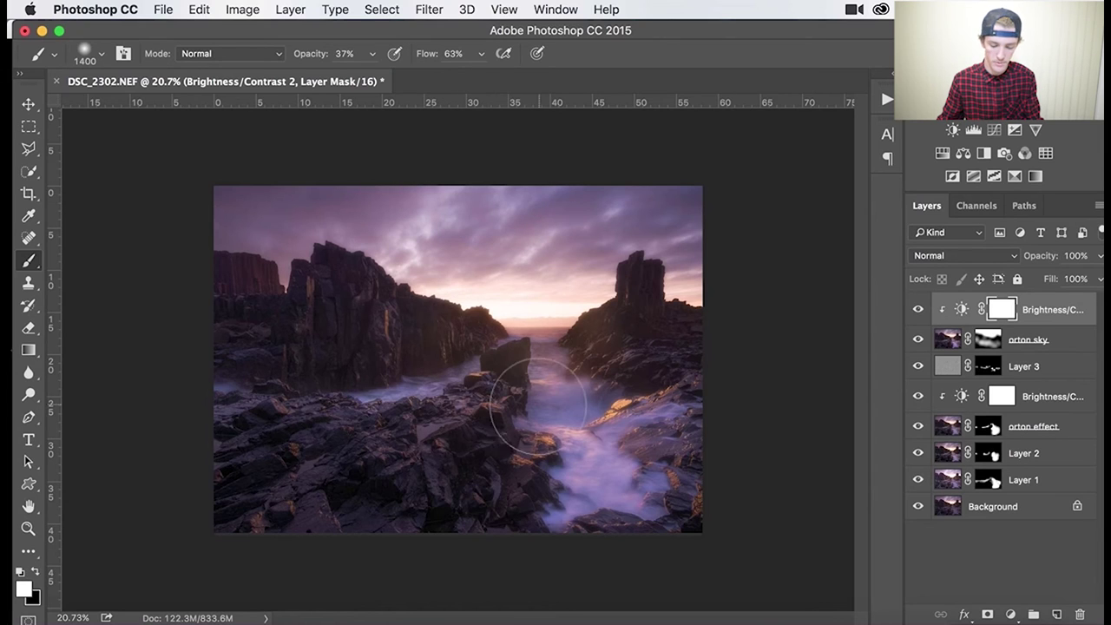
key("v")
Save and close the document as DSC_2302-Edit.tif and return to Lightroom.
left_click(199, 8)
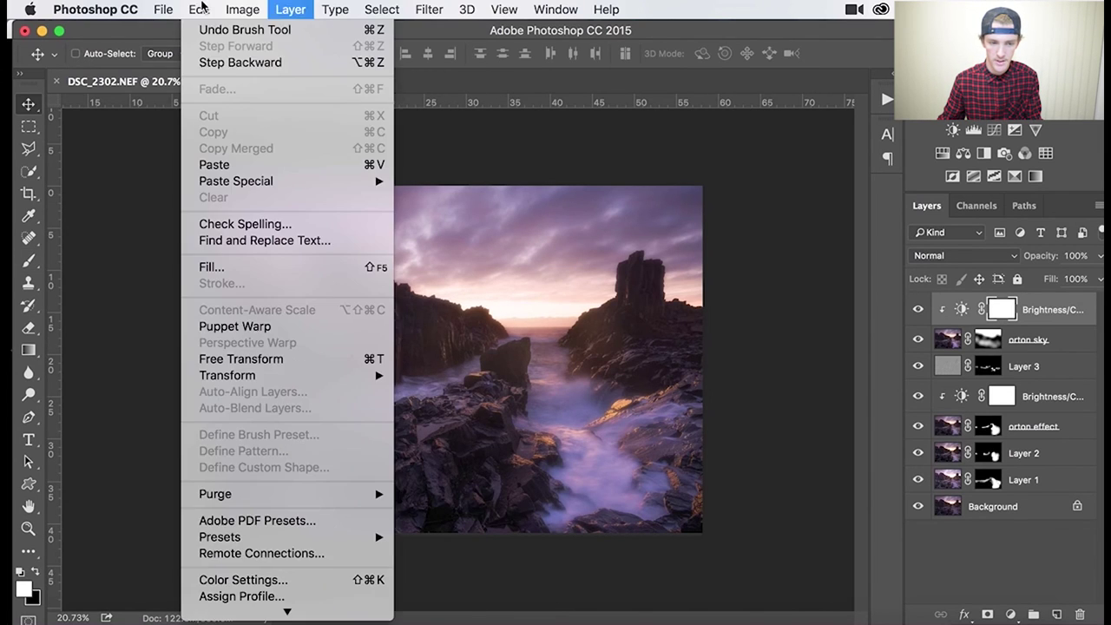
left_click(200, 125)
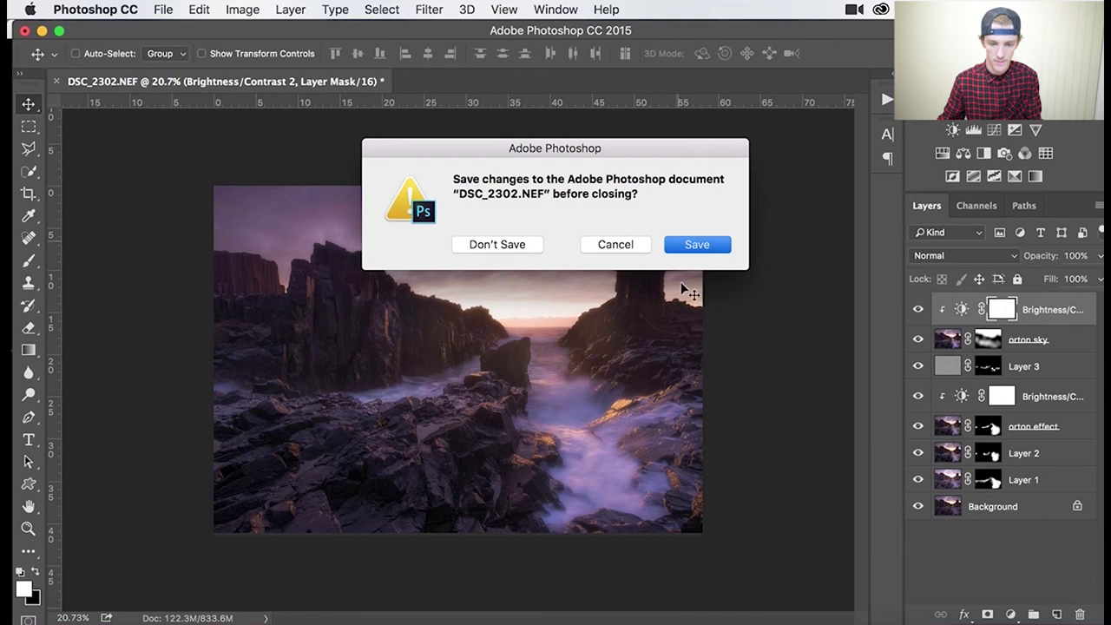
left_click(681, 247)
mouse_move(425, 619)
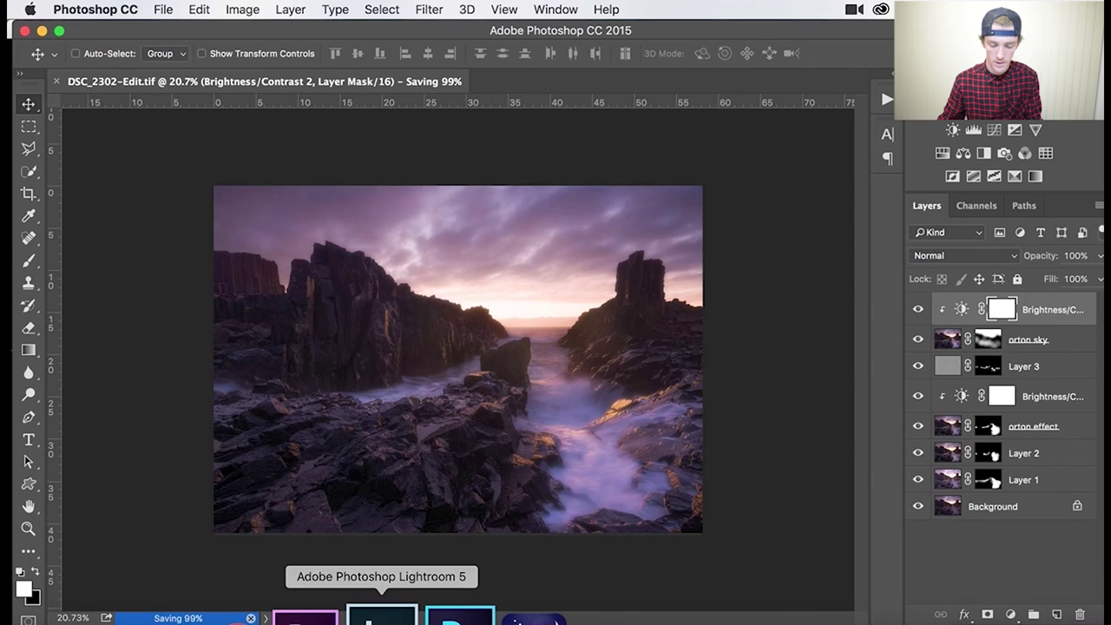
left_click(382, 616)
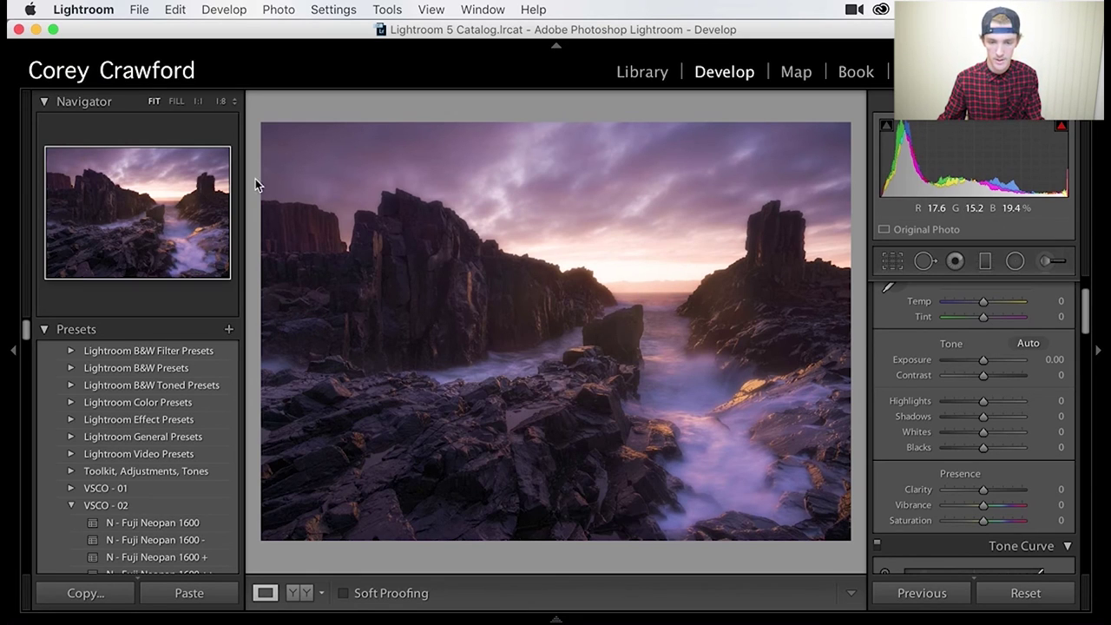
Set Temp +11, Vibrance −3 and Saturation −9 in the Basic panel for DSC_2302-Edit.tif.
scroll(967, 364, "up", 1)
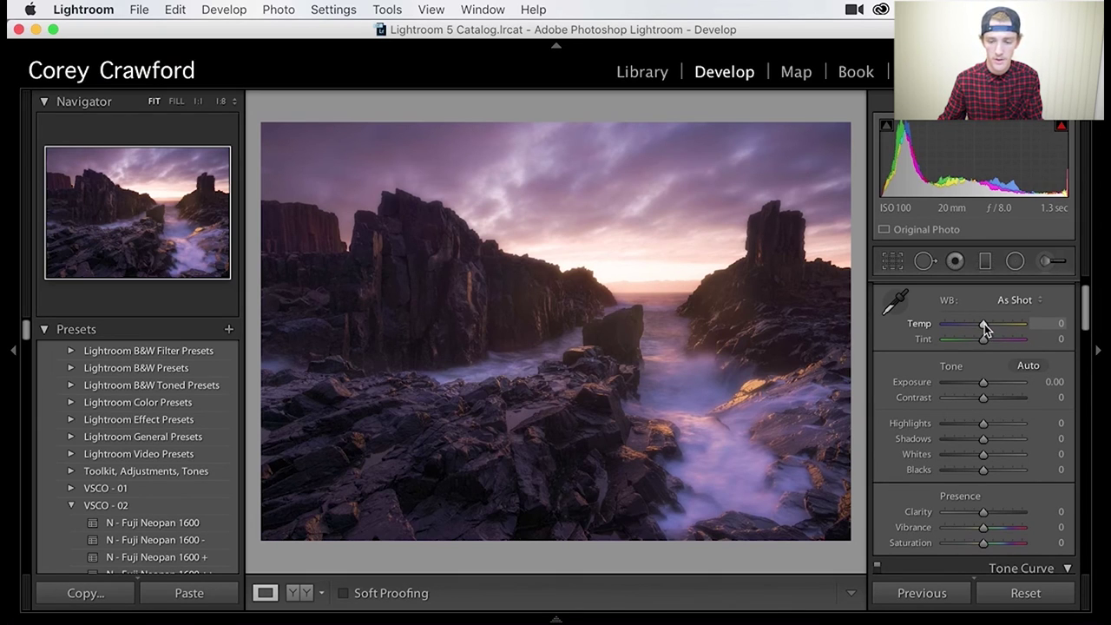
left_click_drag(984, 323, 988, 330)
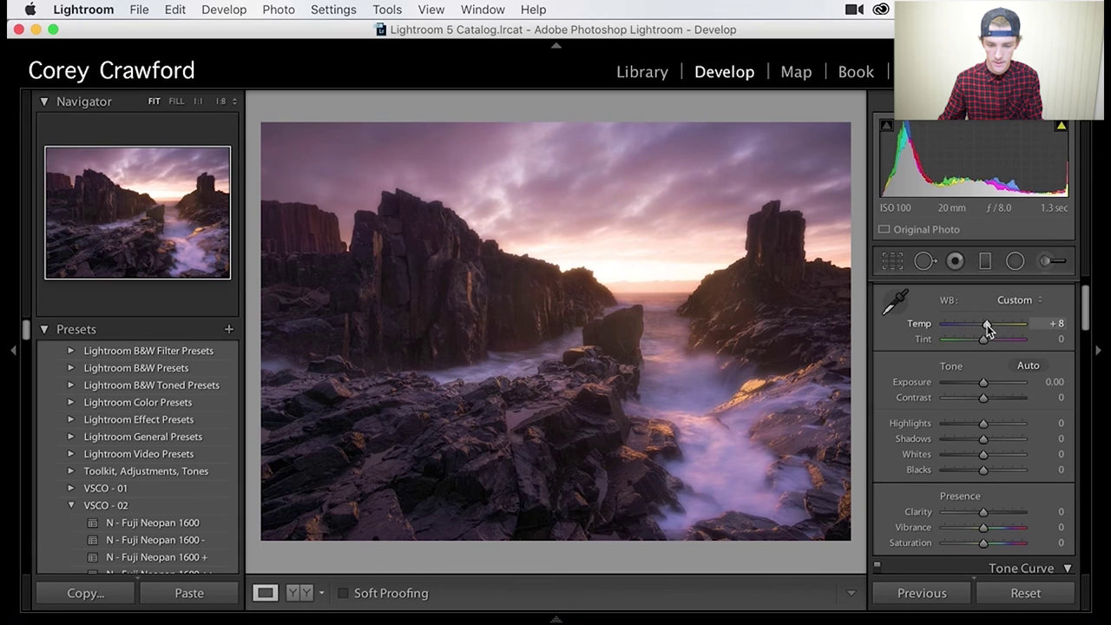
scroll(997, 460, "down", 2)
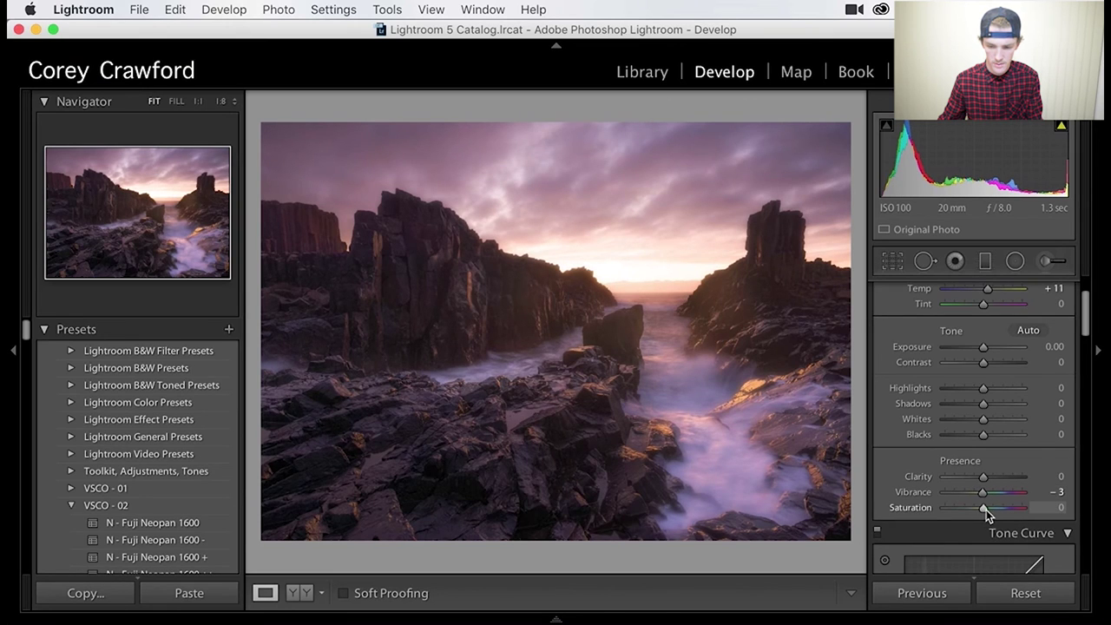
left_click_drag(983, 509, 982, 510)
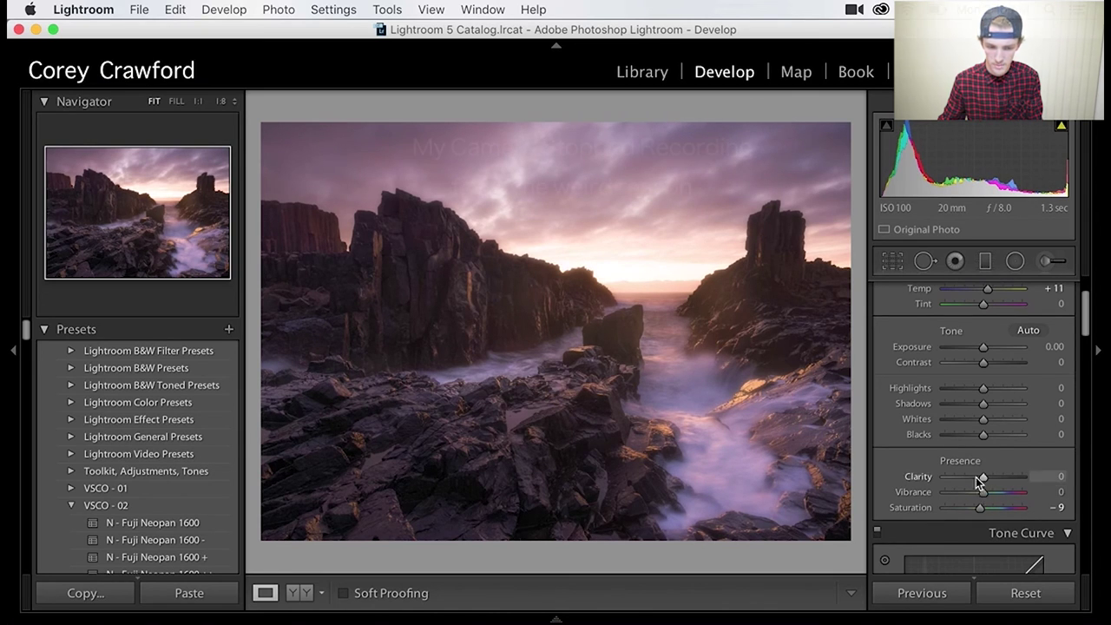
Darken the lower rocks with a graduated filter: exposure −1.88, shadows 50, lower clarity.
key("m")
left_click(978, 321)
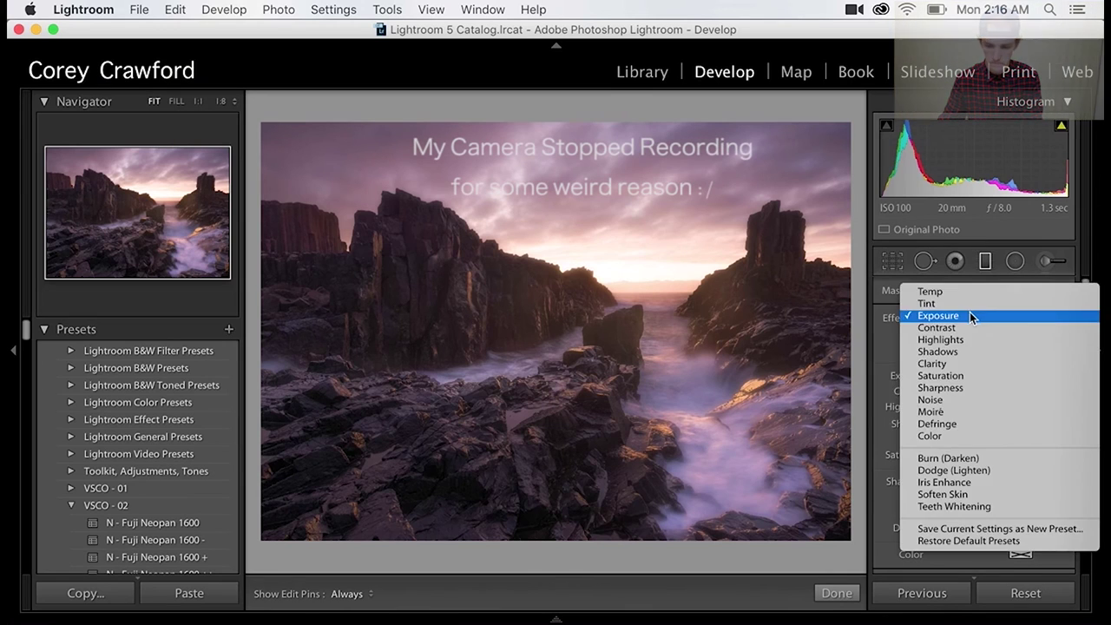
left_click(978, 318)
left_click_drag(987, 375, 973, 376)
left_click_drag(546, 565, 580, 255)
left_click_drag(984, 424, 1002, 423)
left_click_drag(973, 375, 970, 376)
left_click_drag(983, 439, 976, 441)
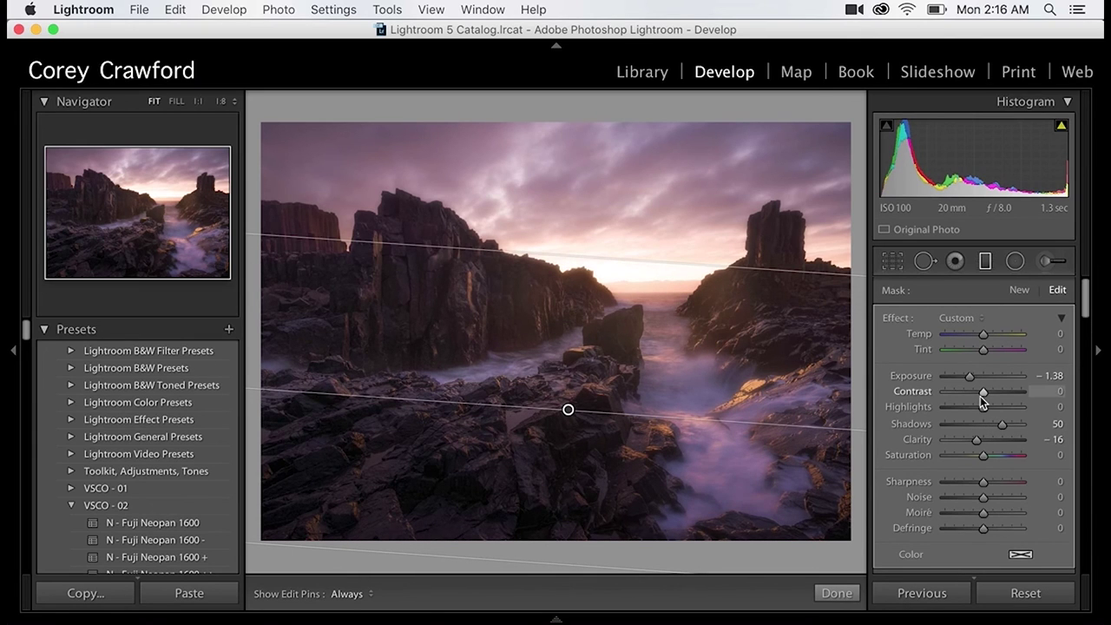
left_click_drag(970, 375, 965, 376)
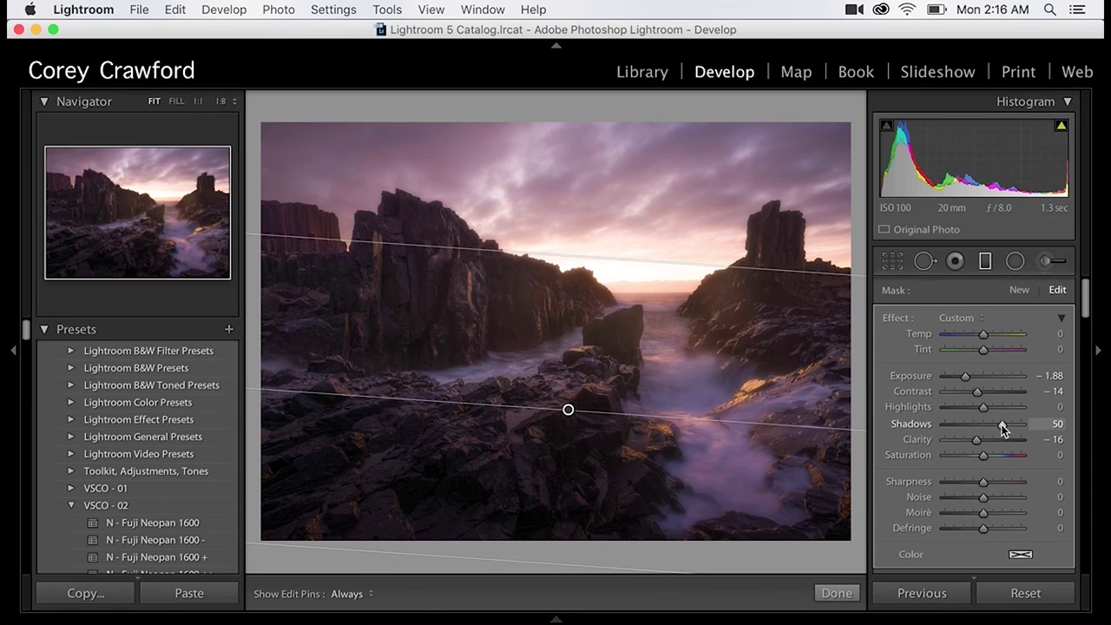
left_click(983, 260)
Brush an Exposure brightening of 0.66 onto the mist at lower right.
left_click(1048, 260)
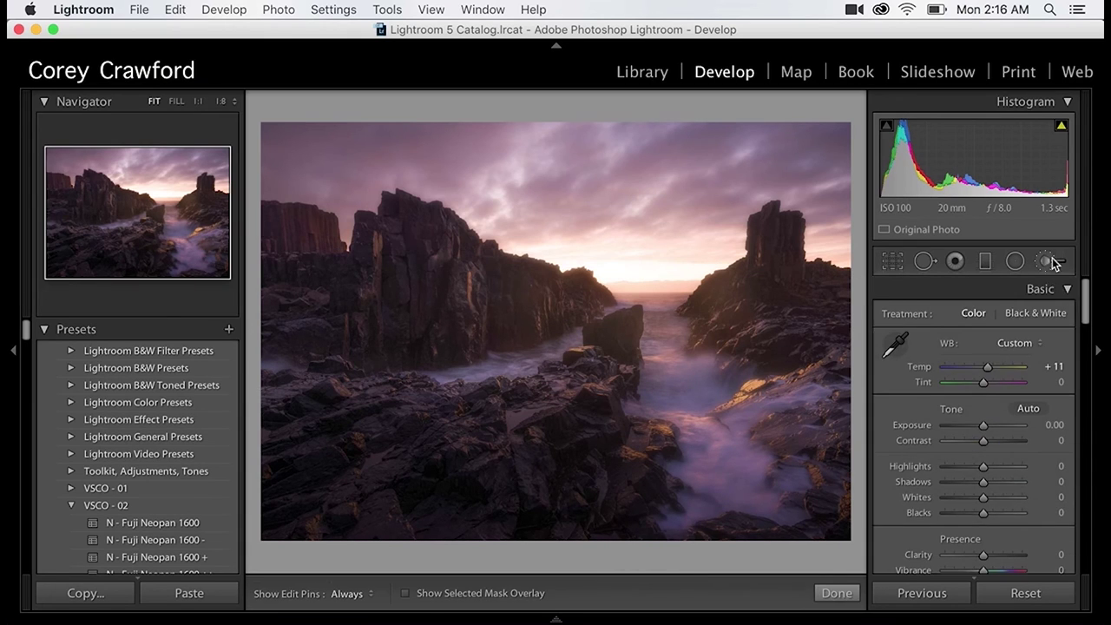
left_click(962, 318)
left_click(972, 317)
left_click_drag(975, 376, 995, 376)
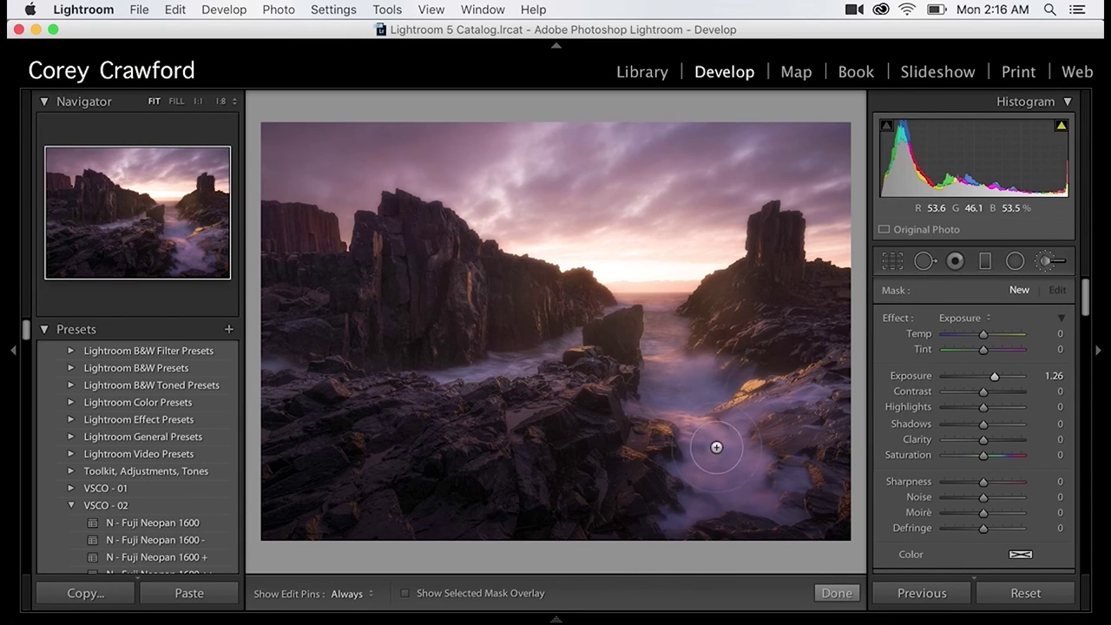
key("h")
mouse_move(715, 446)
left_mouse_down()
mouse_move(682, 442)
mouse_move(780, 487)
mouse_move(768, 427)
mouse_move(795, 407)
mouse_move(804, 477)
mouse_move(712, 440)
mouse_move(655, 448)
mouse_move(689, 494)
mouse_move(773, 469)
left_mouse_up()
key("h")
left_click_drag(1042, 375, 1023, 393)
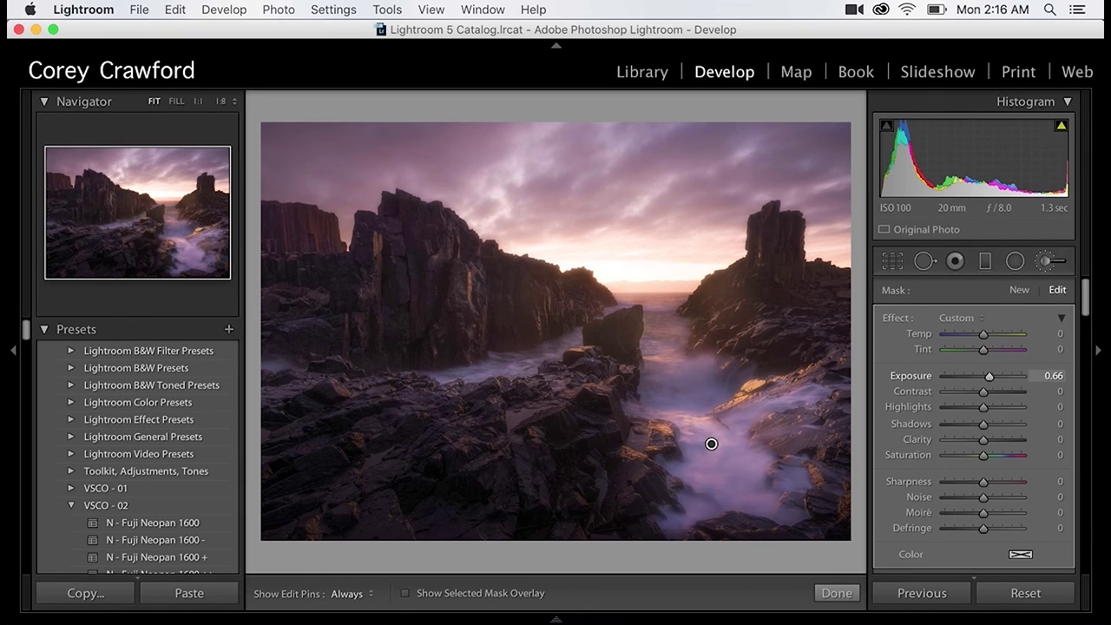
Check the foreground gradient, then darken the sky with a −1.35 exposure gradient and lifted shadows.
key("m")
left_click(568, 409)
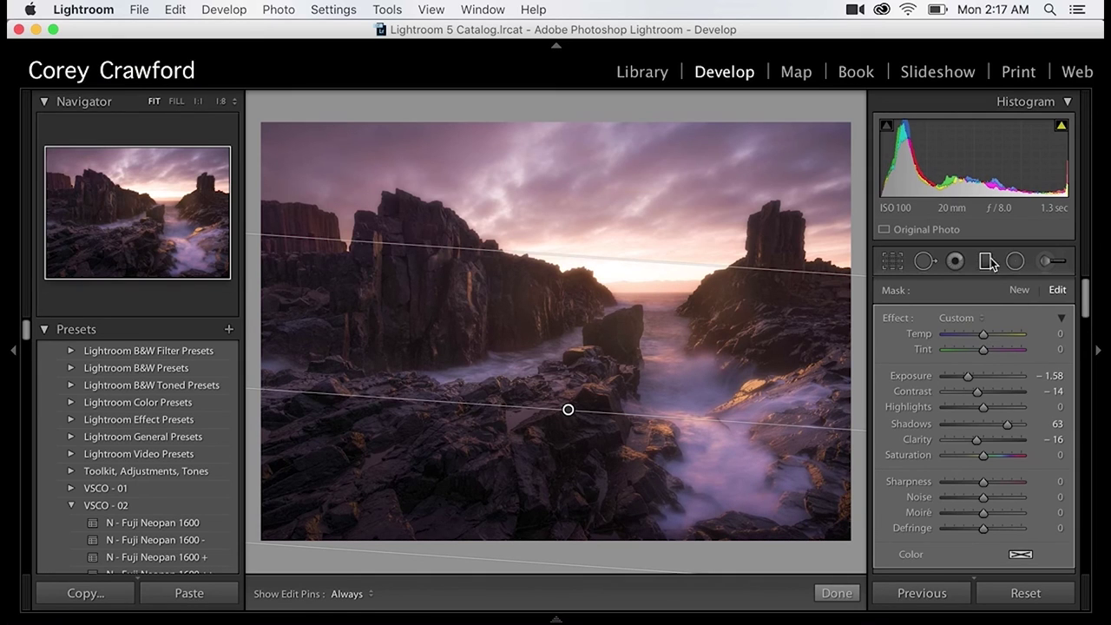
key("m")
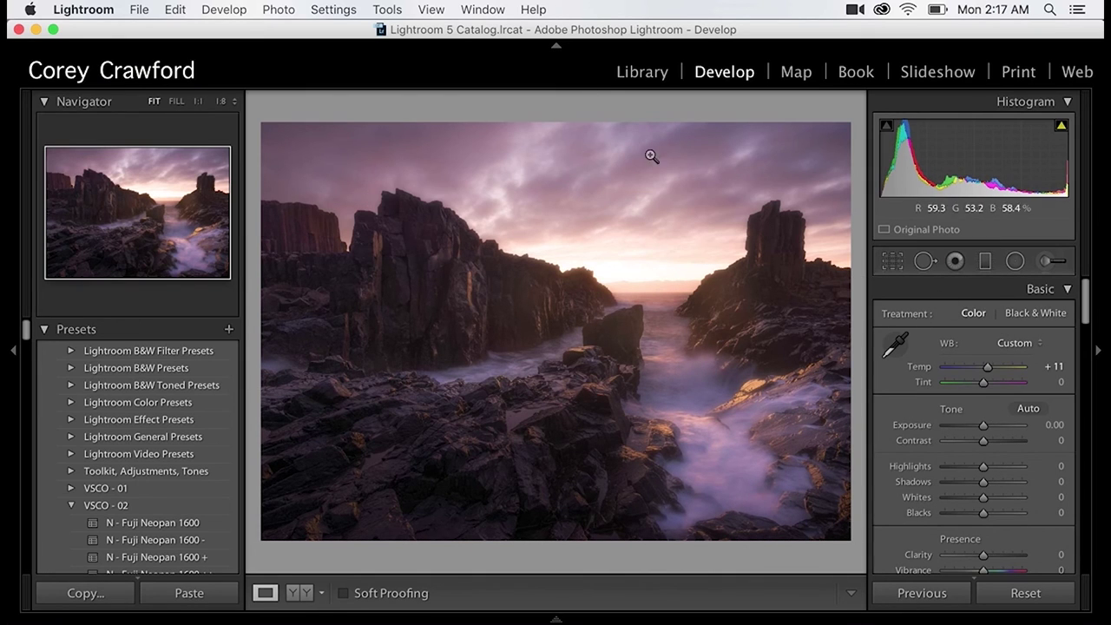
key("m")
left_click(980, 318)
left_click(982, 318)
left_click_drag(980, 380, 976, 379)
left_click_drag(507, 110, 590, 202)
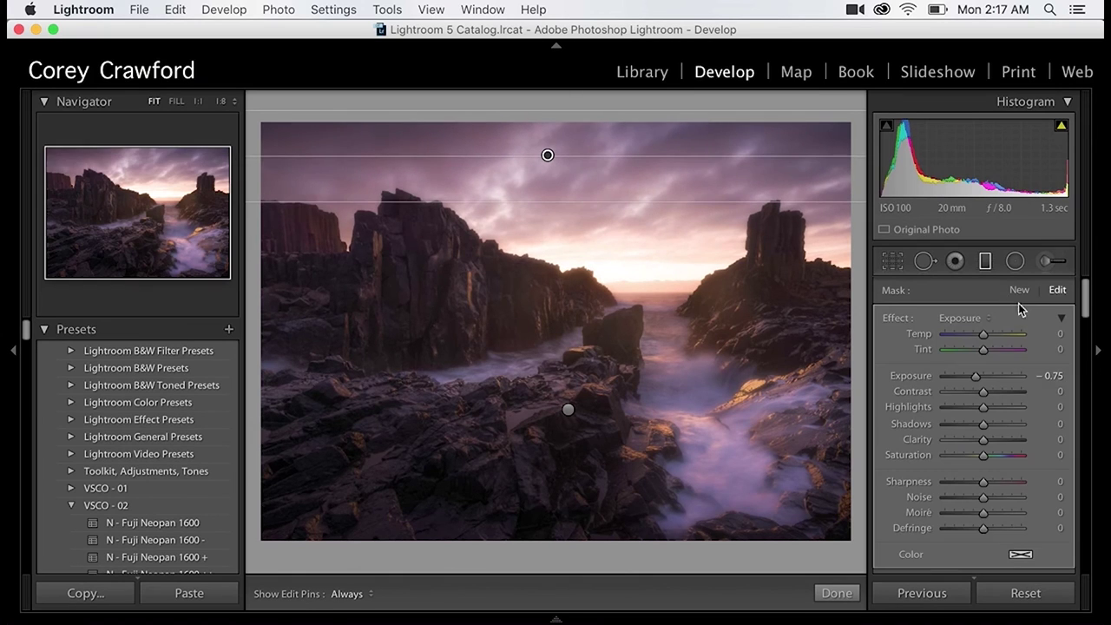
left_click_drag(974, 376, 967, 376)
left_click_drag(983, 424, 997, 426)
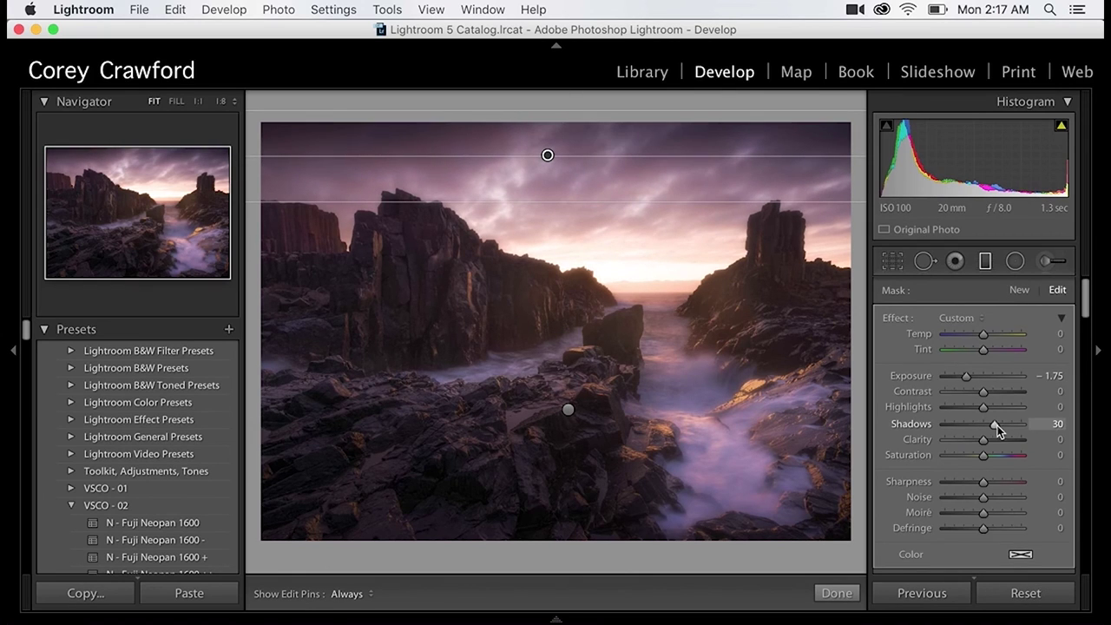
left_click_drag(966, 376, 970, 376)
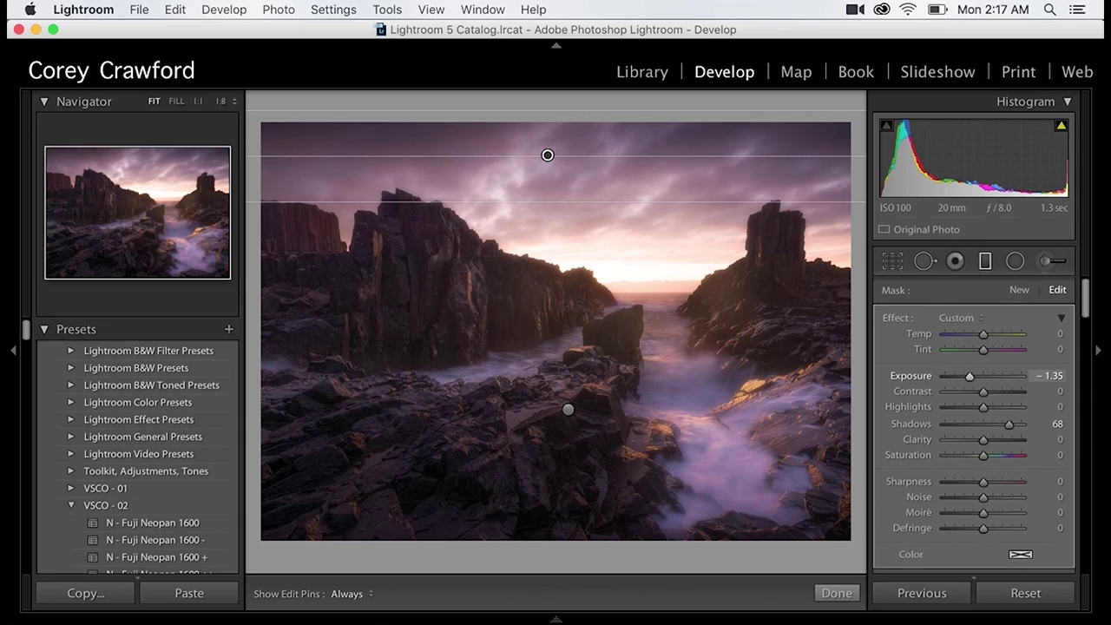
left_click(988, 262)
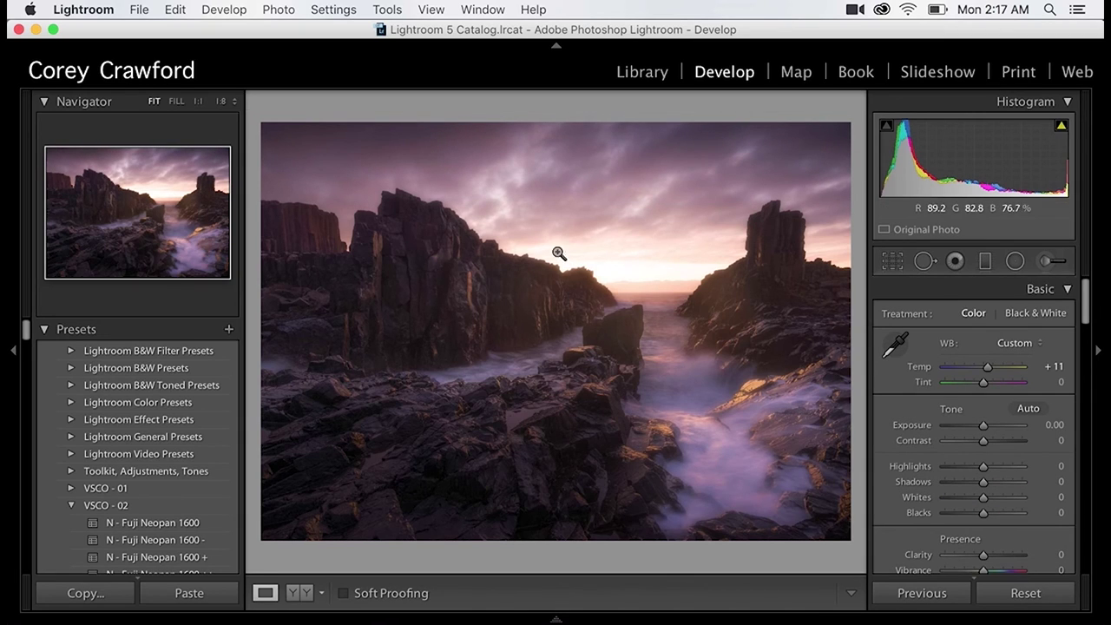
Place a radial glow over the sunset gap with raised exposure and −100 contrast.
left_click(1016, 261)
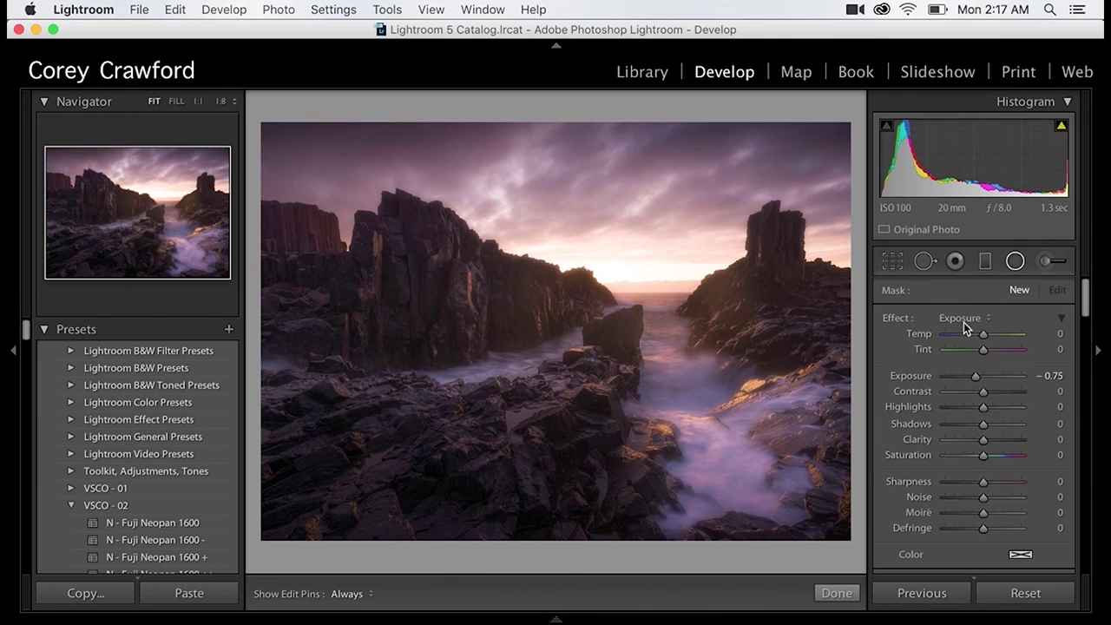
mouse_move(930, 375)
left_mouse_down()
mouse_move(982, 400)
mouse_move(942, 398)
left_mouse_up()
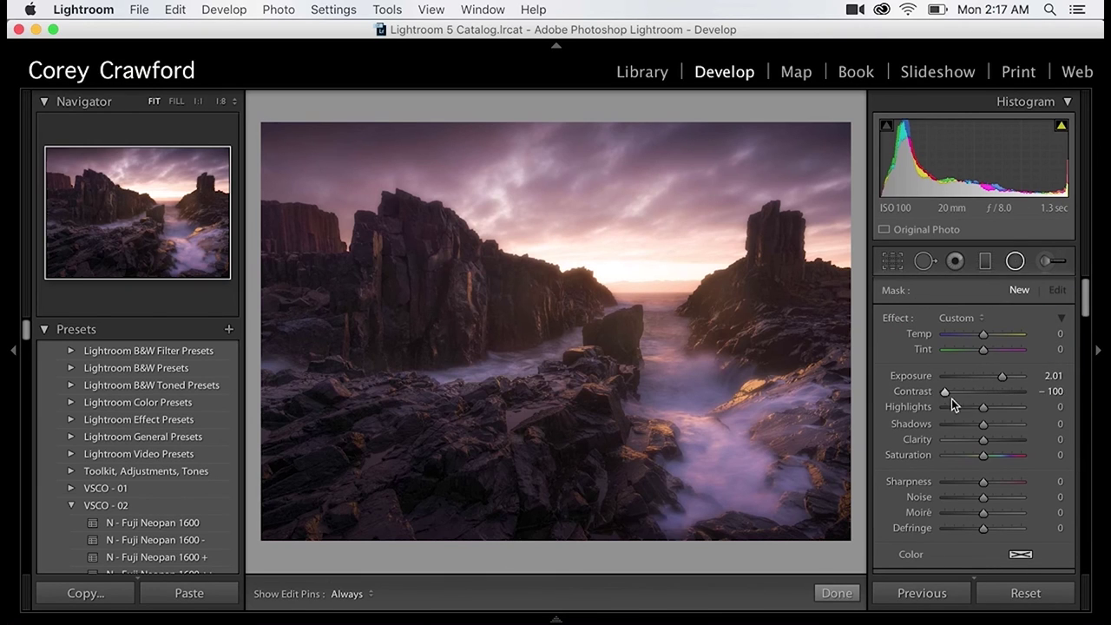
left_click_drag(578, 258, 717, 337)
left_click_drag(627, 278, 665, 270)
left_click_drag(616, 174, 615, 158)
left_click_drag(765, 254, 776, 248)
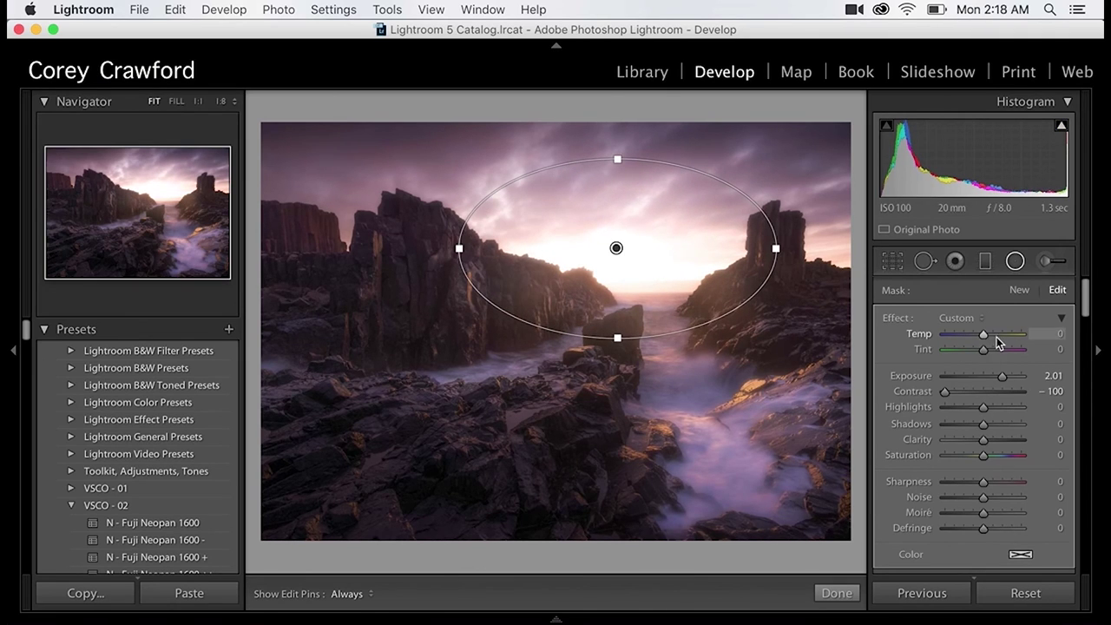
Warm the sunset glow to Temp 60, brighten it to 2.65 exposure, and enlarge it.
left_click_drag(1011, 342, 1005, 339)
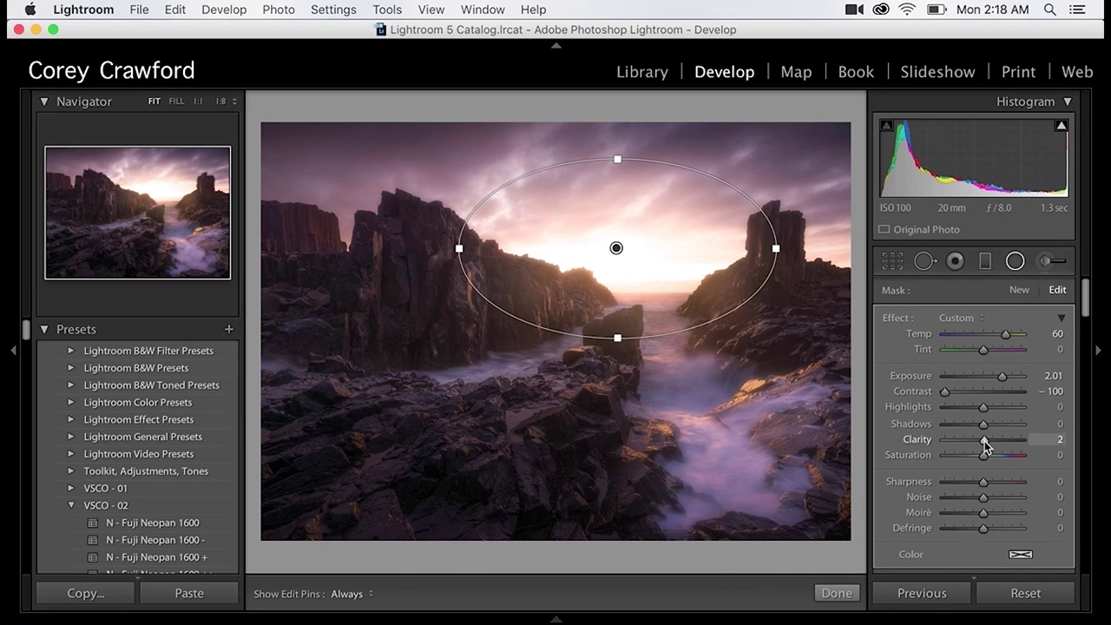
mouse_move(985, 441)
left_mouse_down()
mouse_move(959, 441)
mouse_move(979, 444)
mouse_move(1000, 426)
left_mouse_up()
left_click_drag(1002, 376, 981, 412)
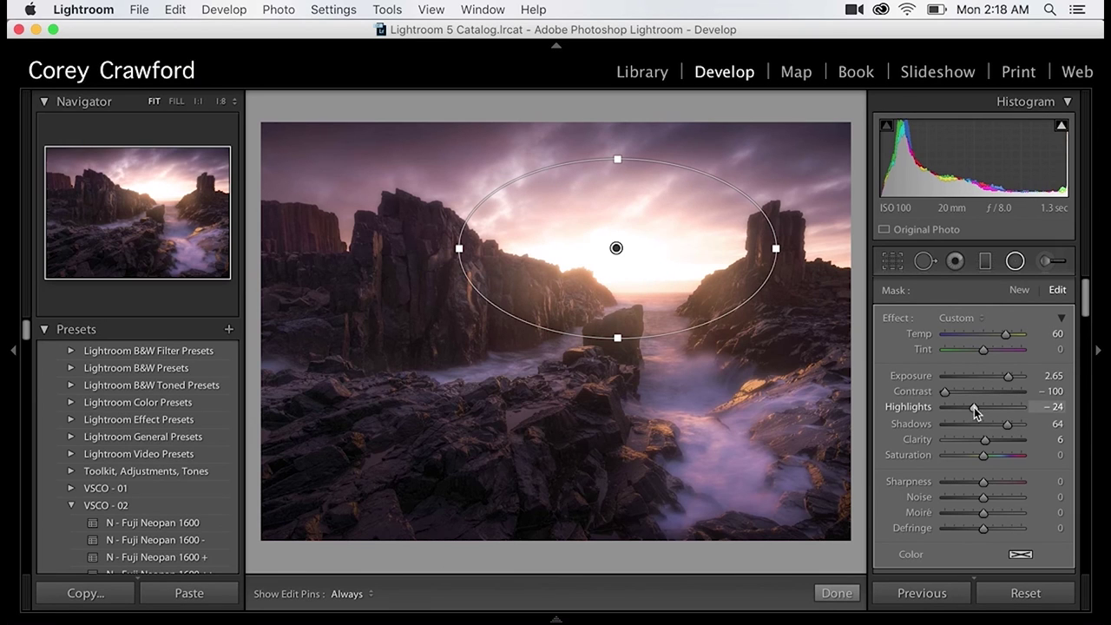
left_click_drag(459, 249, 431, 249)
left_click_drag(617, 337, 620, 350)
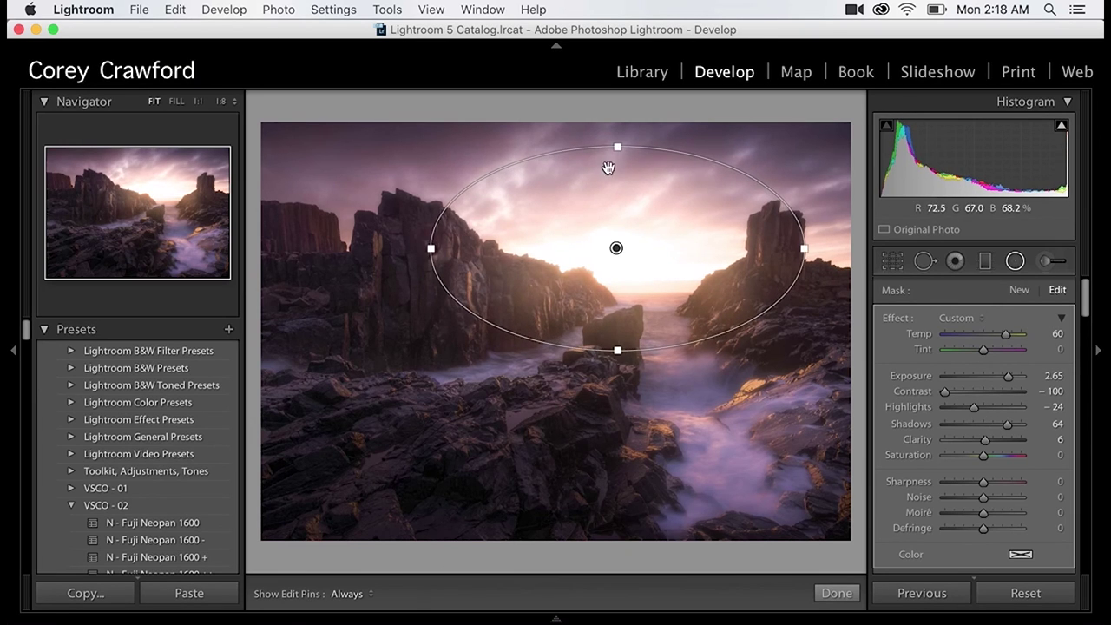
left_click_drag(608, 167, 620, 196)
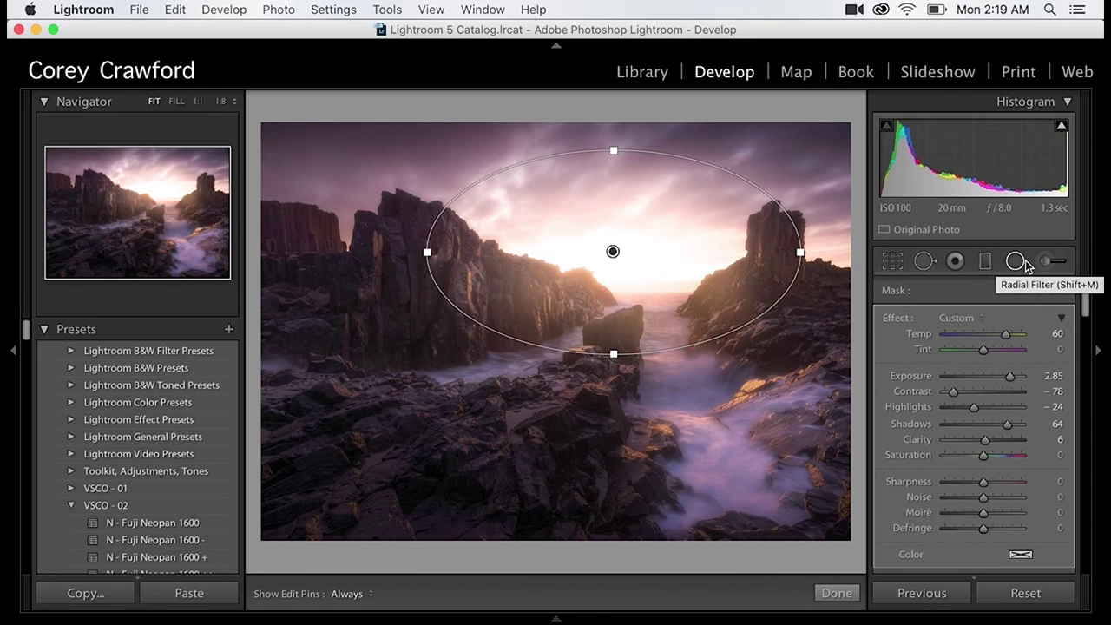
left_click(1022, 290)
Add a rotated radial filter over the misty water: Temp 35, Exposure 1.68, Shadows 41.
left_click_drag(659, 385, 767, 449)
left_click_drag(712, 277, 639, 267)
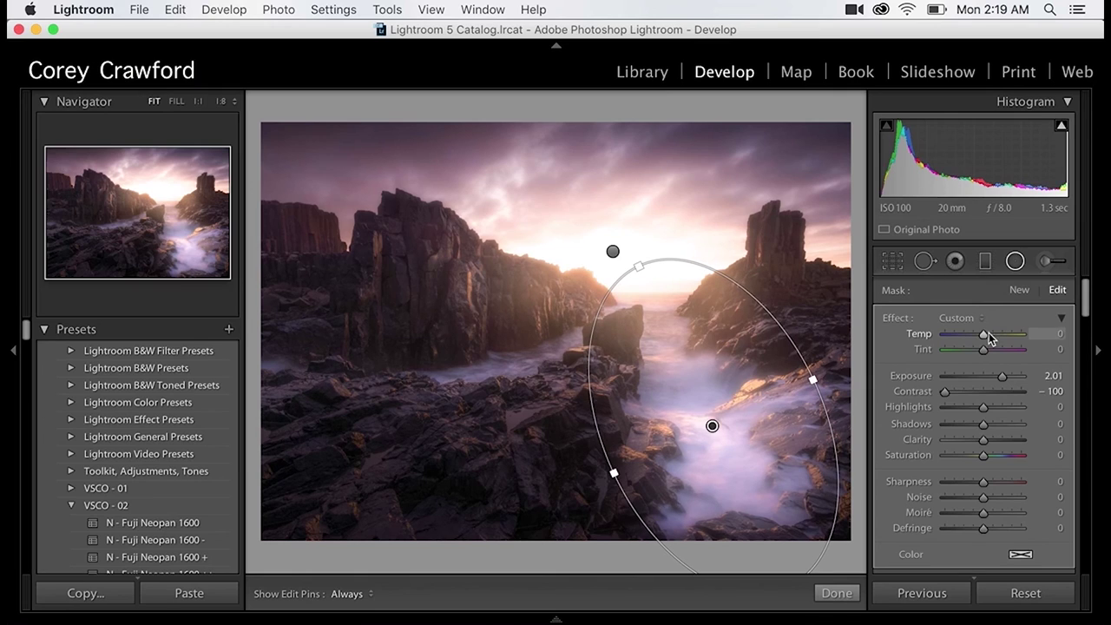
left_click_drag(1002, 376, 994, 377)
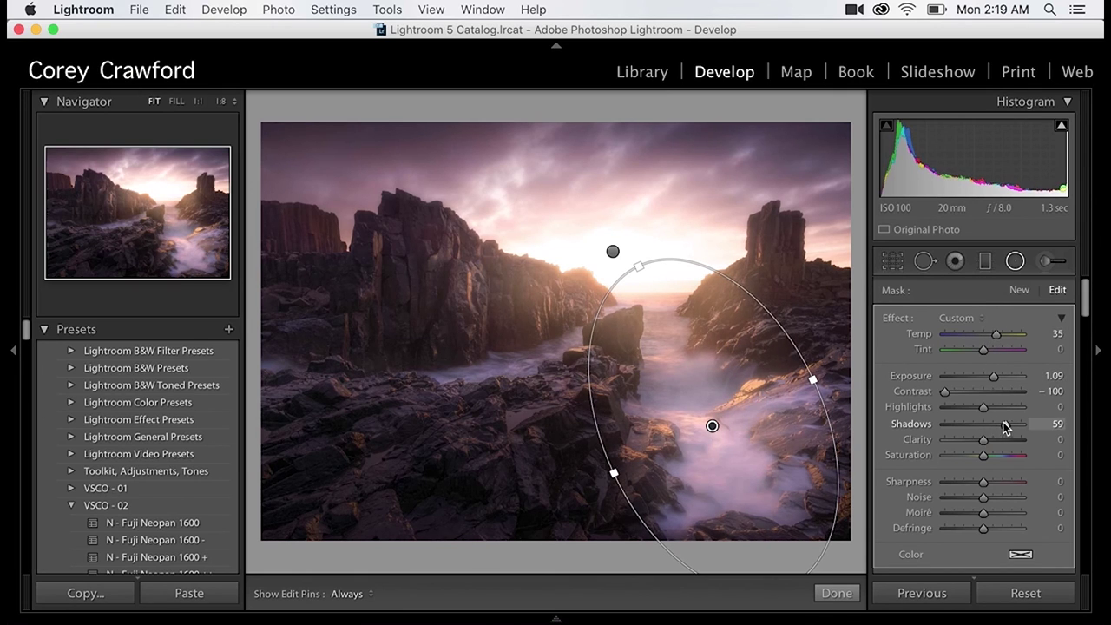
left_click_drag(1005, 427, 998, 425)
left_click_drag(944, 391, 998, 377)
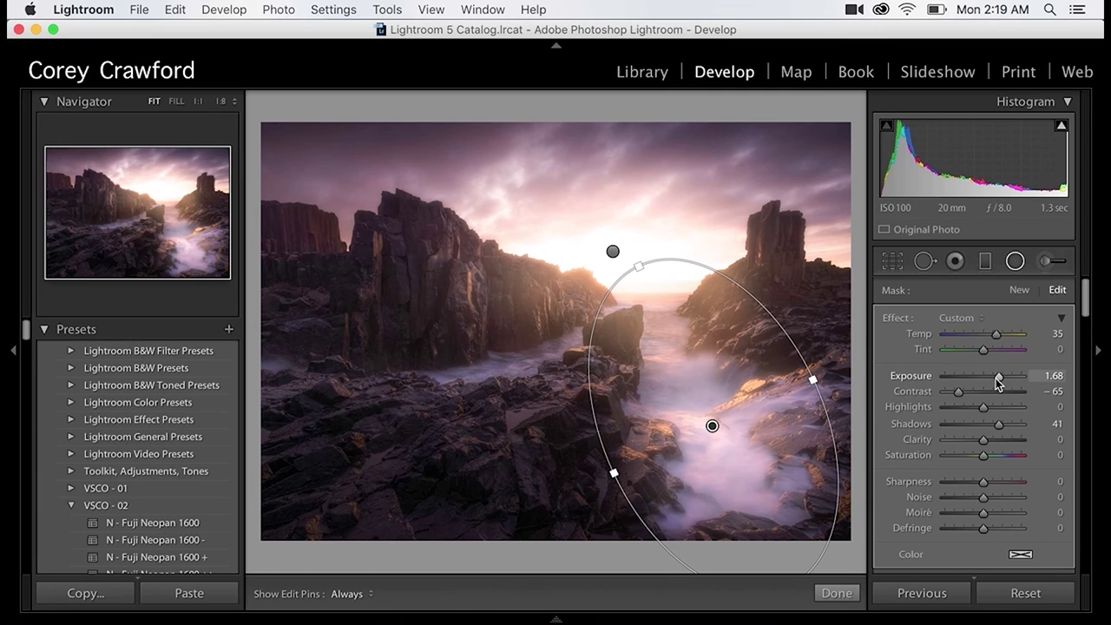
left_click_drag(653, 283, 646, 278)
Draw a large new Exposure radial ellipse around the photo to darken its edges.
left_click(1020, 291)
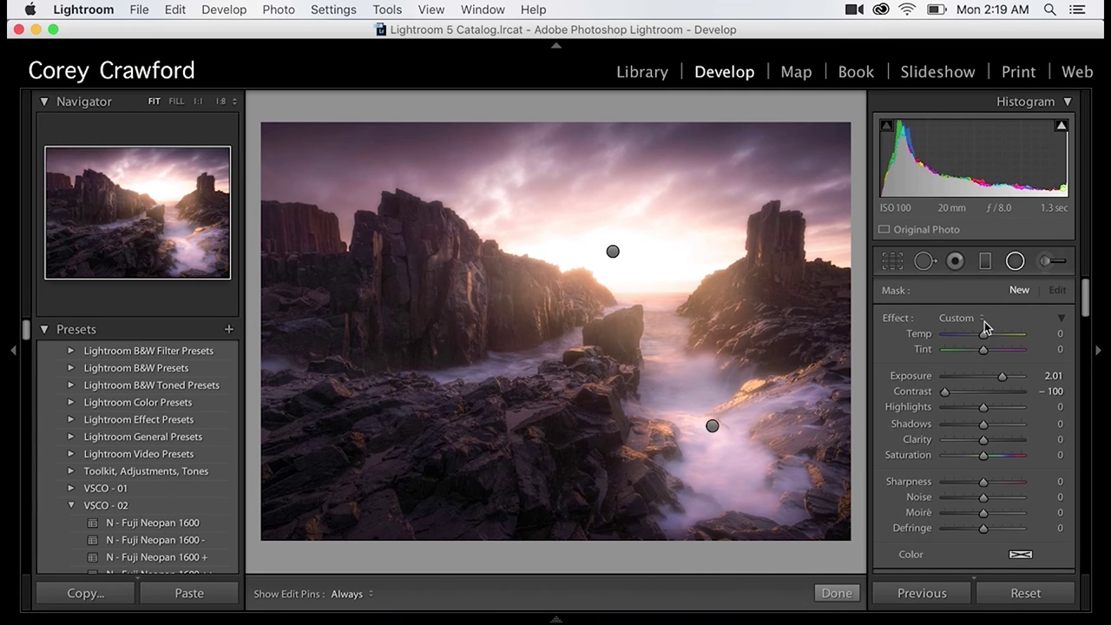
left_click(968, 318)
left_click(947, 362)
scroll(979, 451, "down", 3)
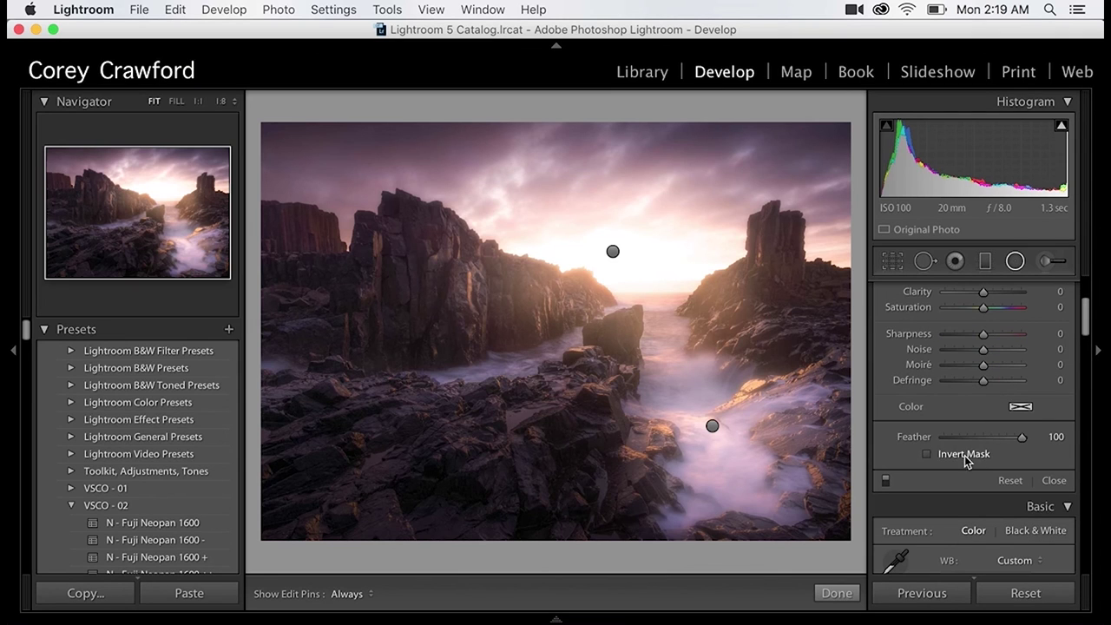
left_click_drag(553, 368, 851, 368)
scroll(981, 388, "up", 4)
Set the edge-darkening radial to −0.41 exposure and flatten its ellipse.
left_click_drag(979, 383, 983, 380)
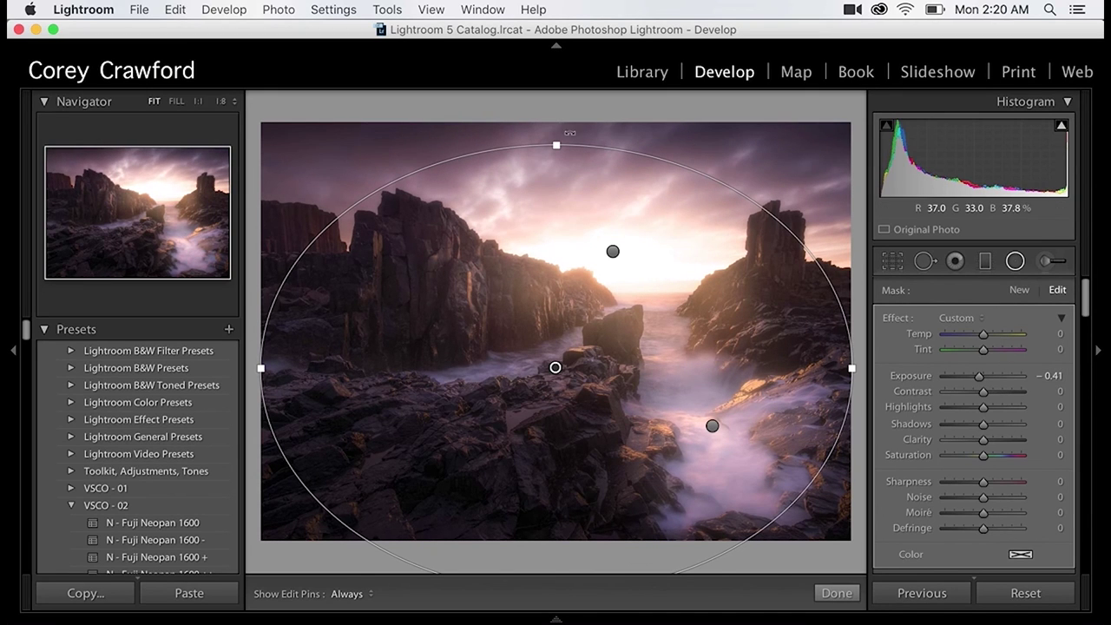
left_click_drag(557, 145, 561, 189)
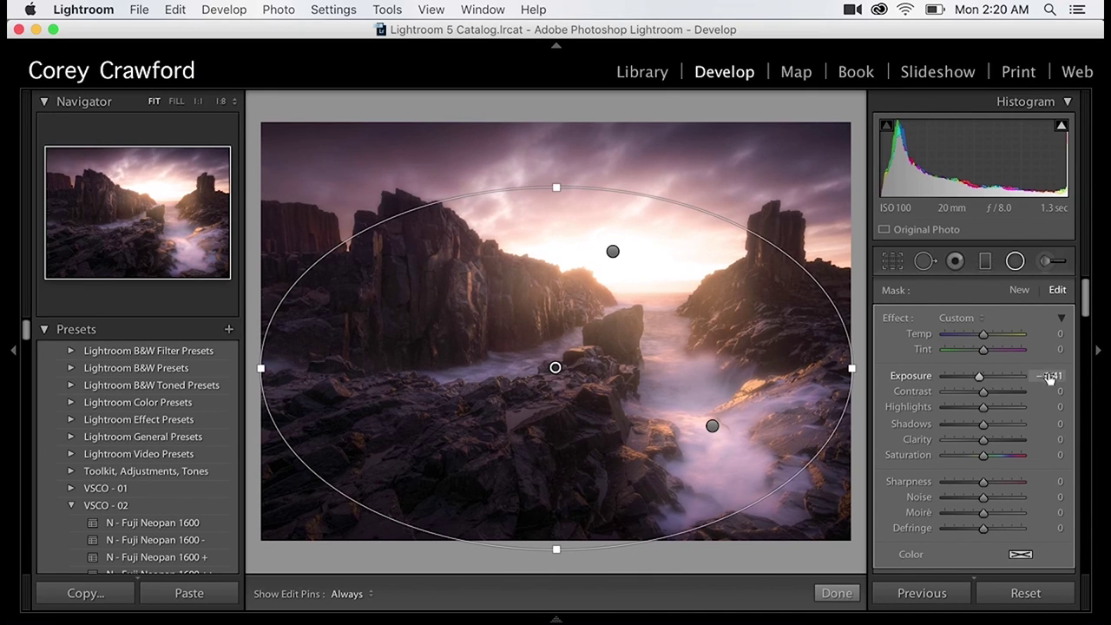
left_click_drag(979, 375, 989, 375)
Add an inside-applied radial filter over the lower-left rocks: Exposure 1.20, Temp 24, less saturation.
left_click(1020, 292)
left_click(964, 317)
left_click(988, 319)
mouse_move(447, 434)
left_mouse_down()
mouse_move(619, 365)
mouse_move(624, 349)
mouse_move(665, 360)
left_mouse_up()
scroll(972, 435, "down", 2)
left_click(928, 509)
scroll(1029, 323, "up", 2)
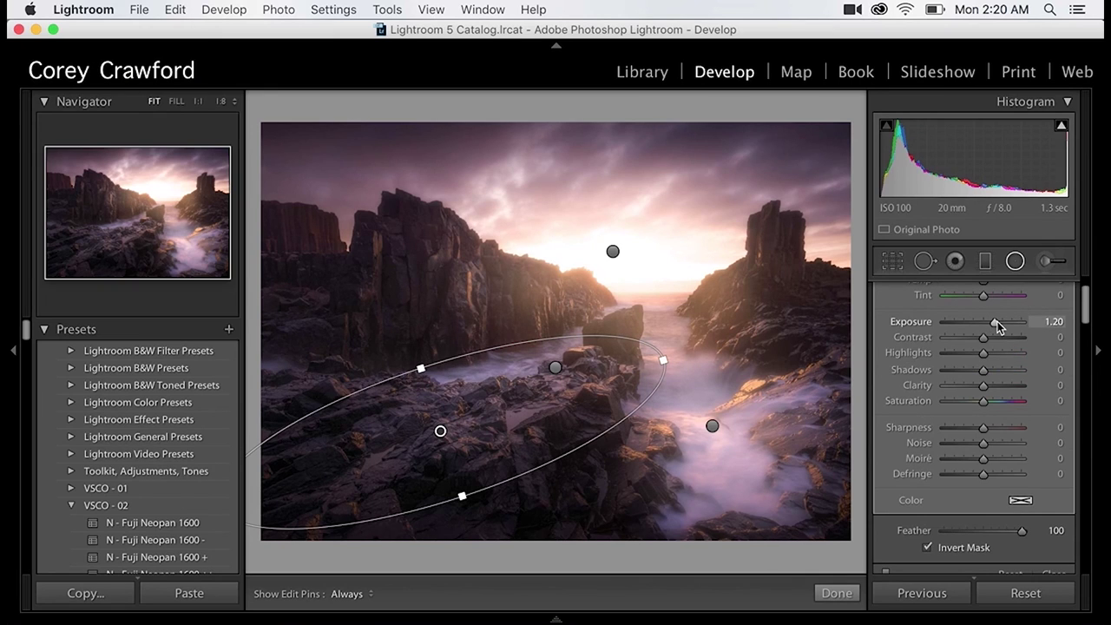
scroll(994, 321, "up", 2)
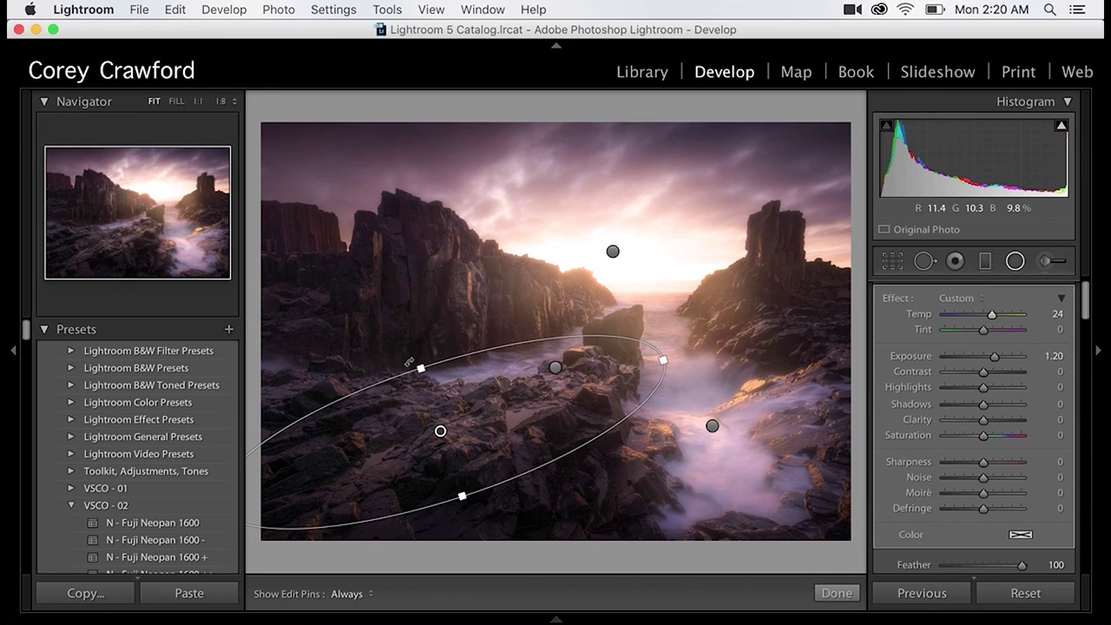
mouse_move(421, 368)
left_mouse_down()
mouse_move(397, 345)
mouse_move(416, 351)
left_mouse_up()
left_click_drag(987, 435, 980, 439)
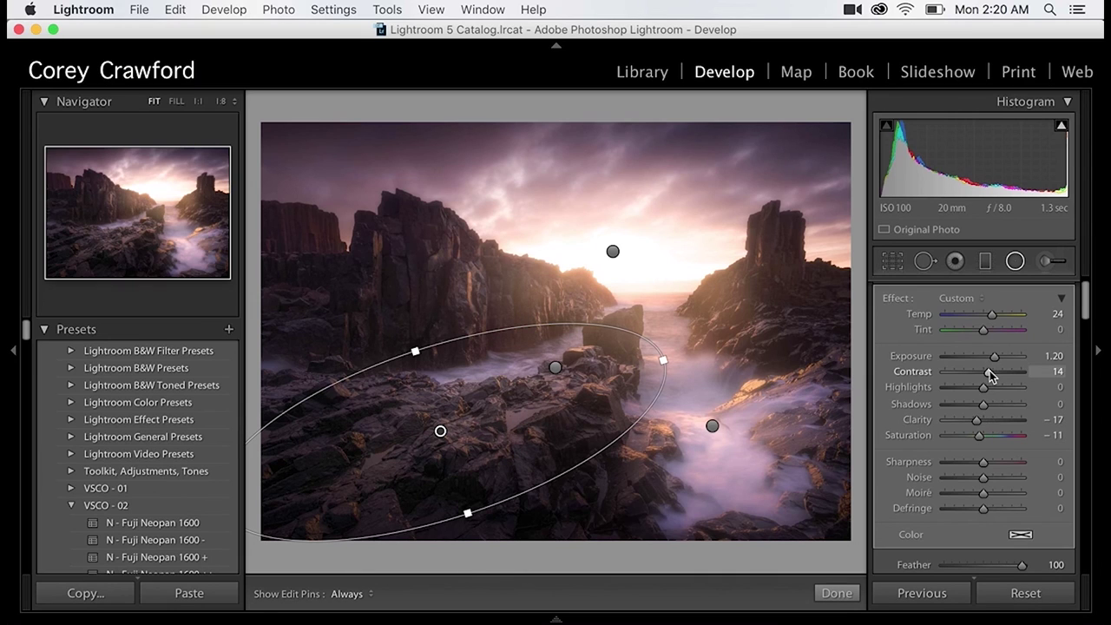
left_click(1015, 260)
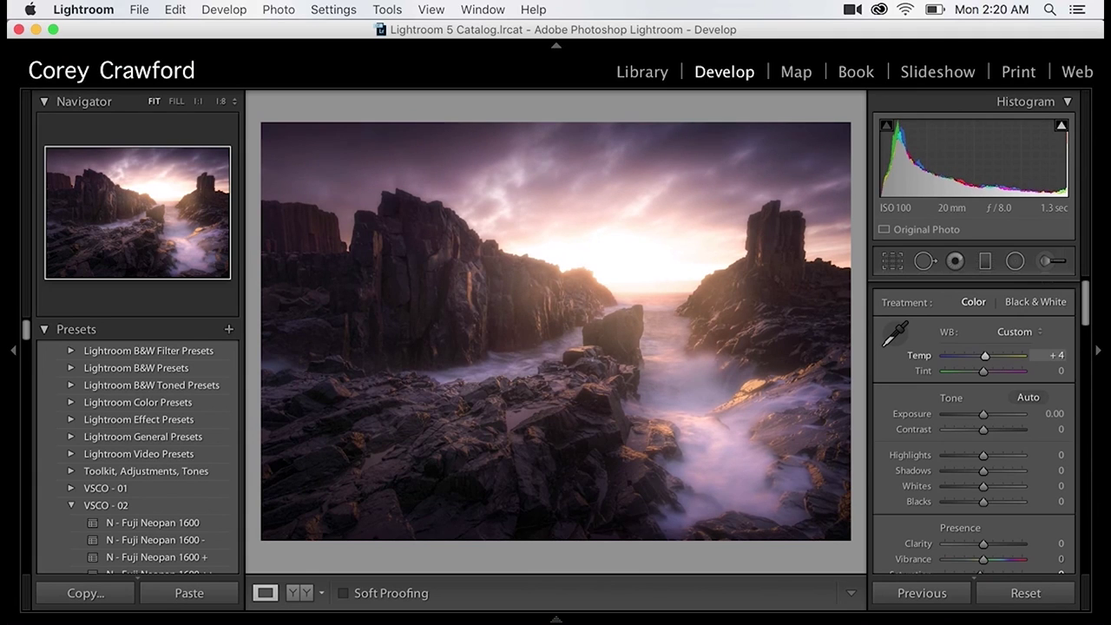
Give the water brush edit more contrast and slightly lower Shadows.
key("k")
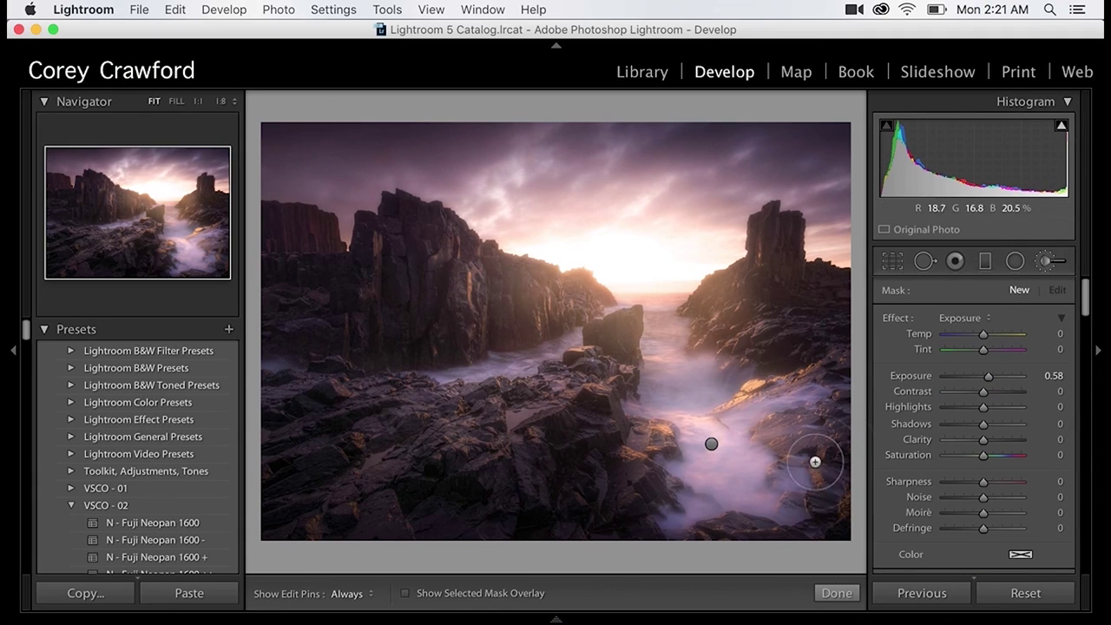
key("h")
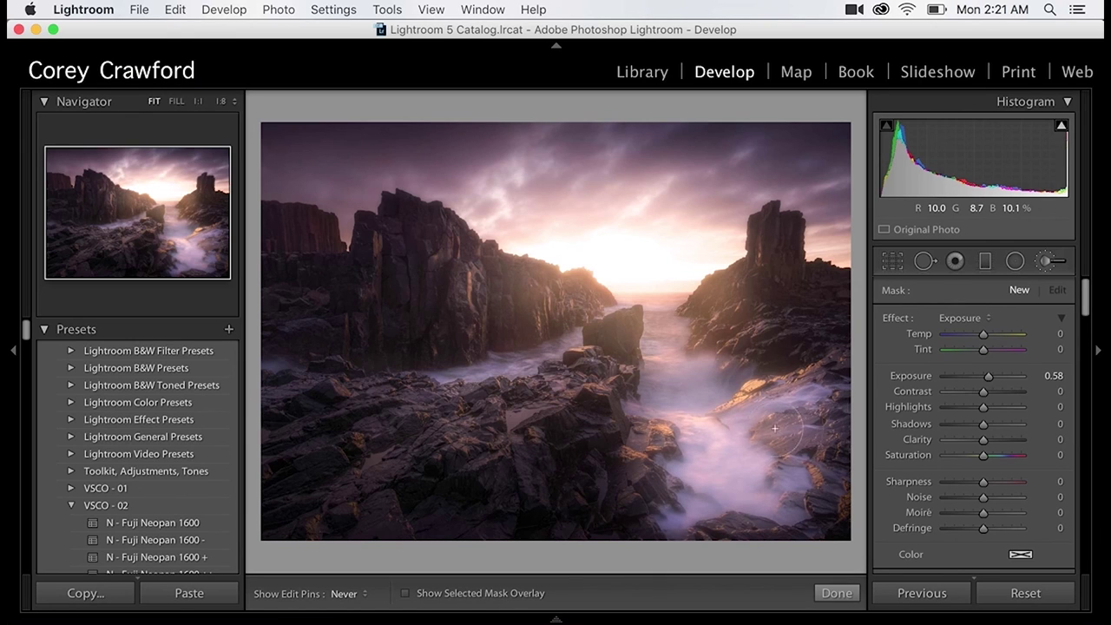
key("h")
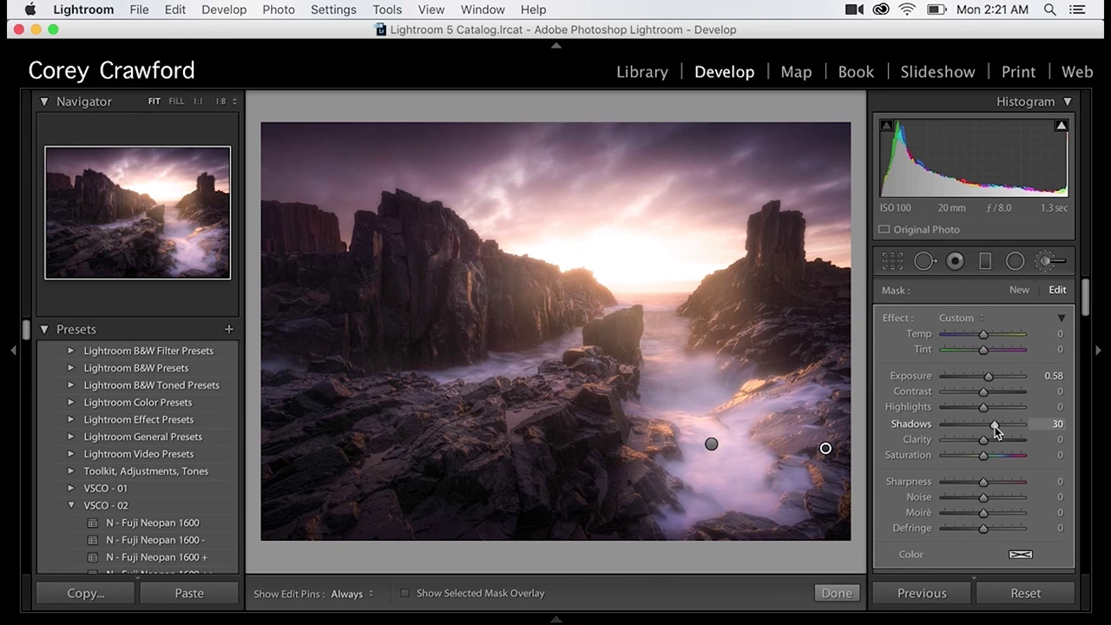
left_click_drag(995, 425, 993, 426)
left_click_drag(984, 391, 986, 393)
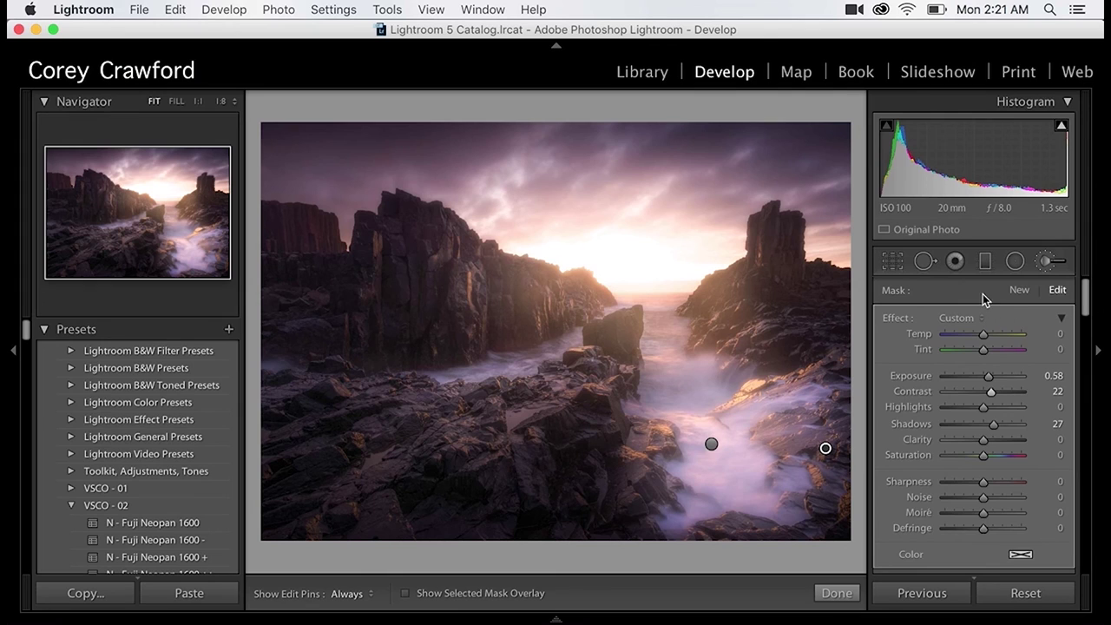
left_click(1046, 263)
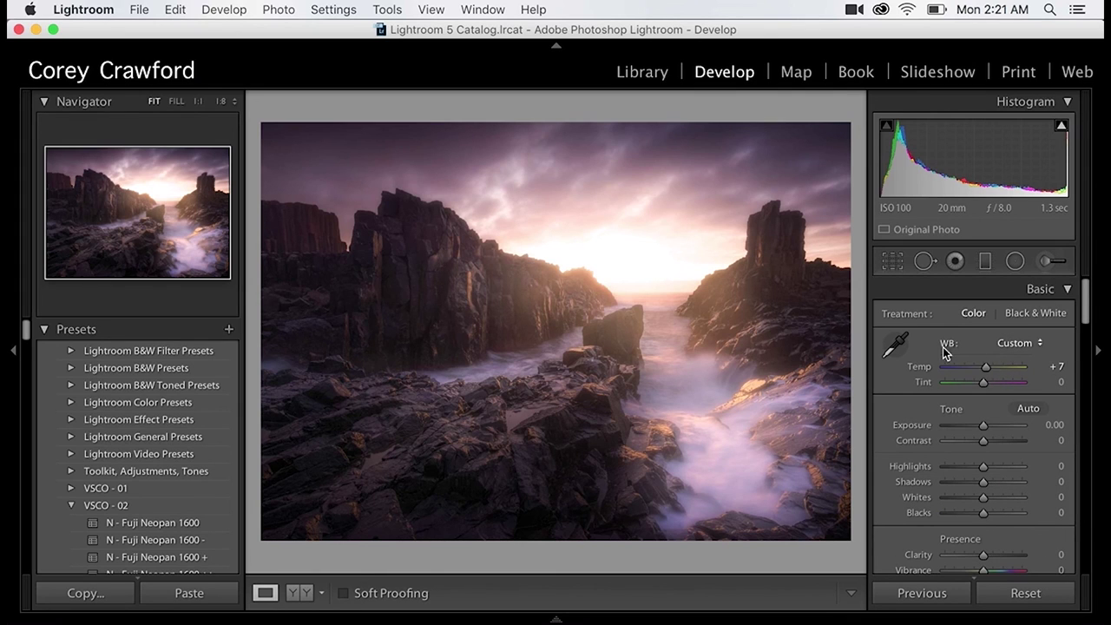
Paint a new Shadows brush adjustment onto the rocks and raise its Shadows further.
left_click(1046, 261)
left_click(955, 317)
left_click(934, 351)
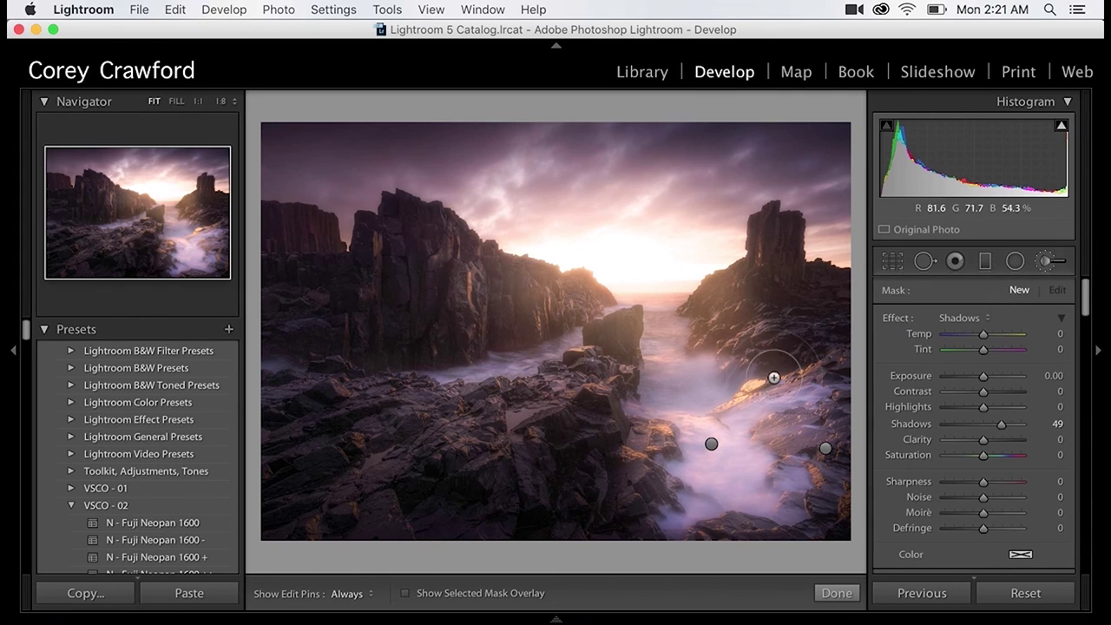
scroll(947, 512, "down", 3)
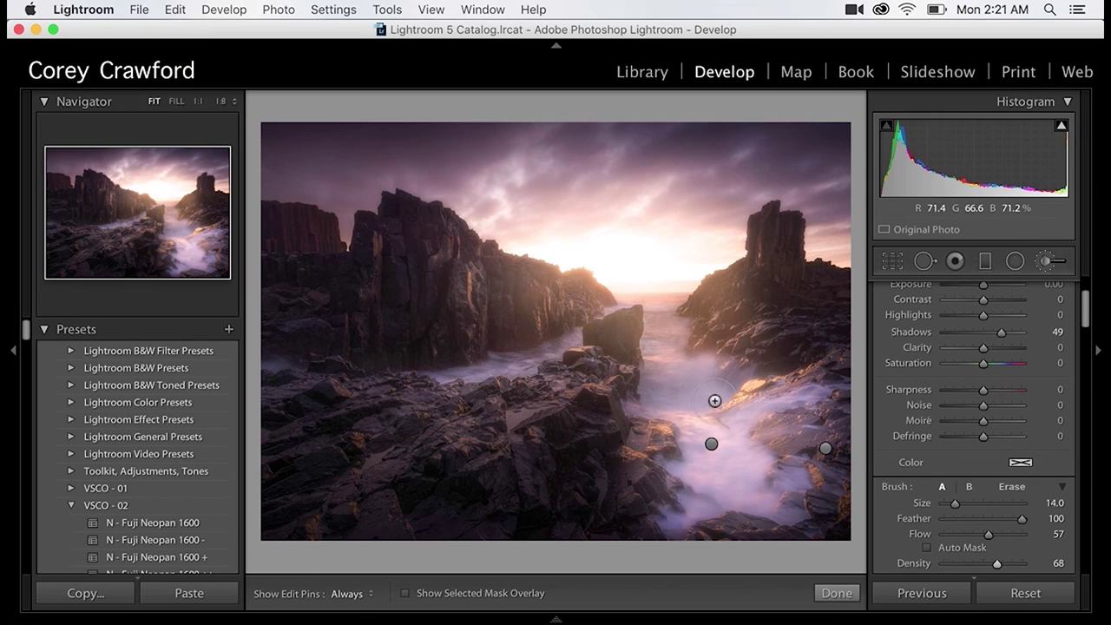
key("h")
scroll(765, 328, "up", 2)
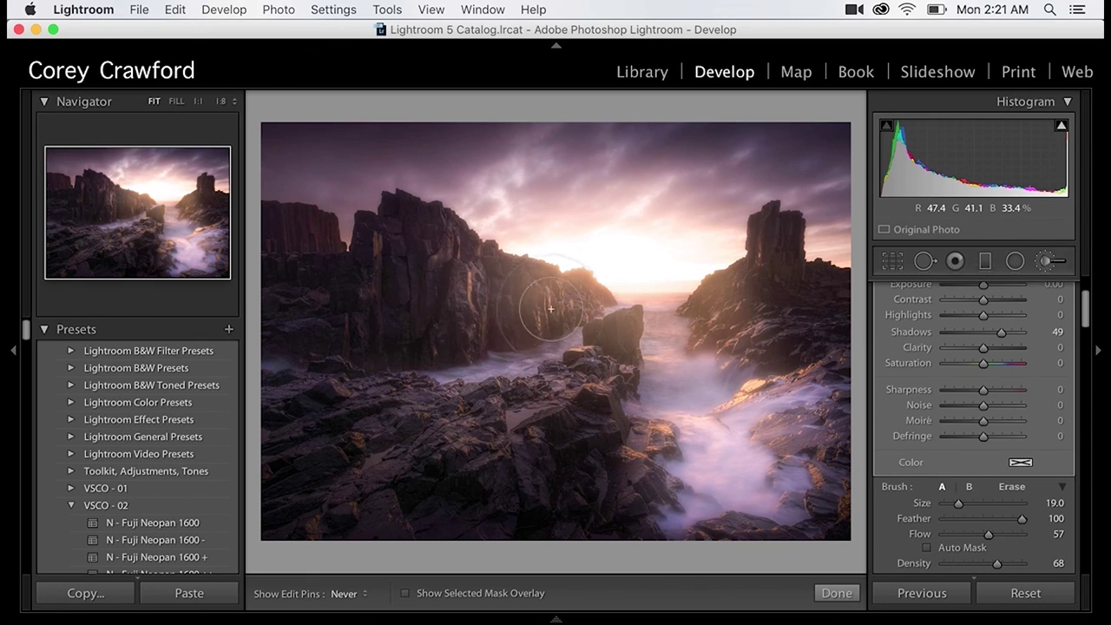
key("h")
scroll(998, 347, "up", 1)
left_click_drag(1001, 346, 988, 330)
scroll(999, 339, "up", 1)
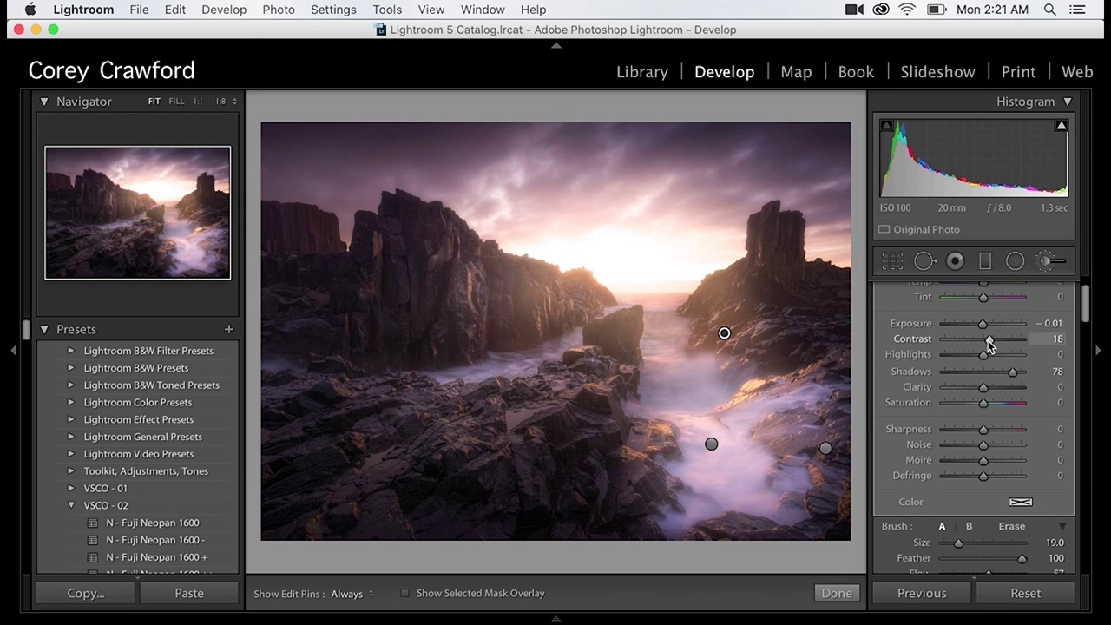
scroll(965, 494, "down", 3)
Toggle the brush adjustments off and on to compare the result.
left_click(887, 493)
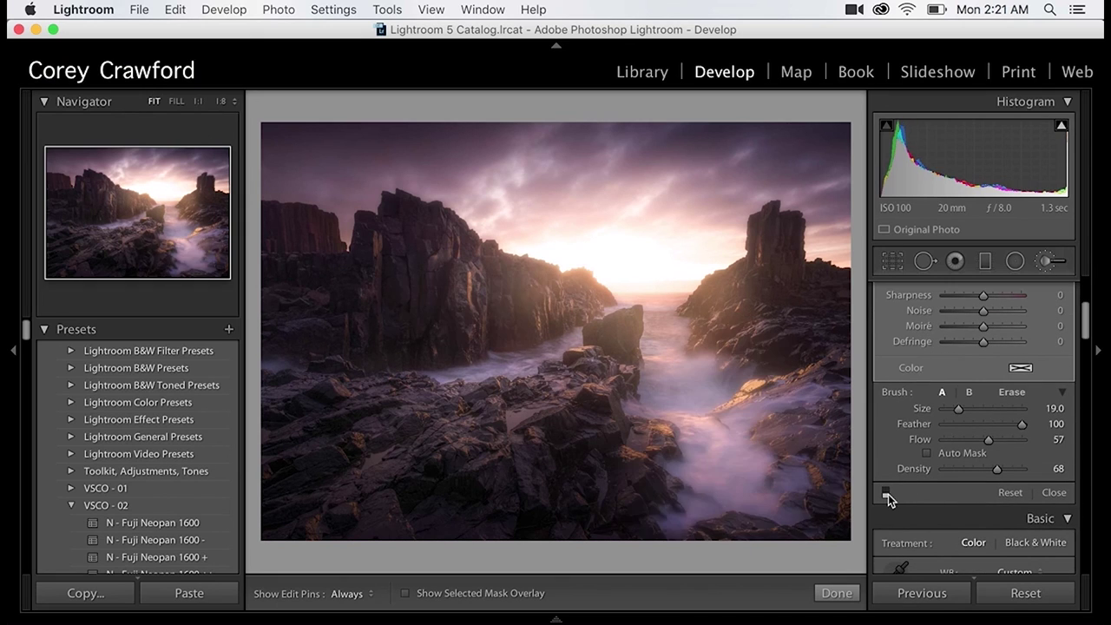
left_click(887, 490)
left_click(888, 490)
left_click(889, 490)
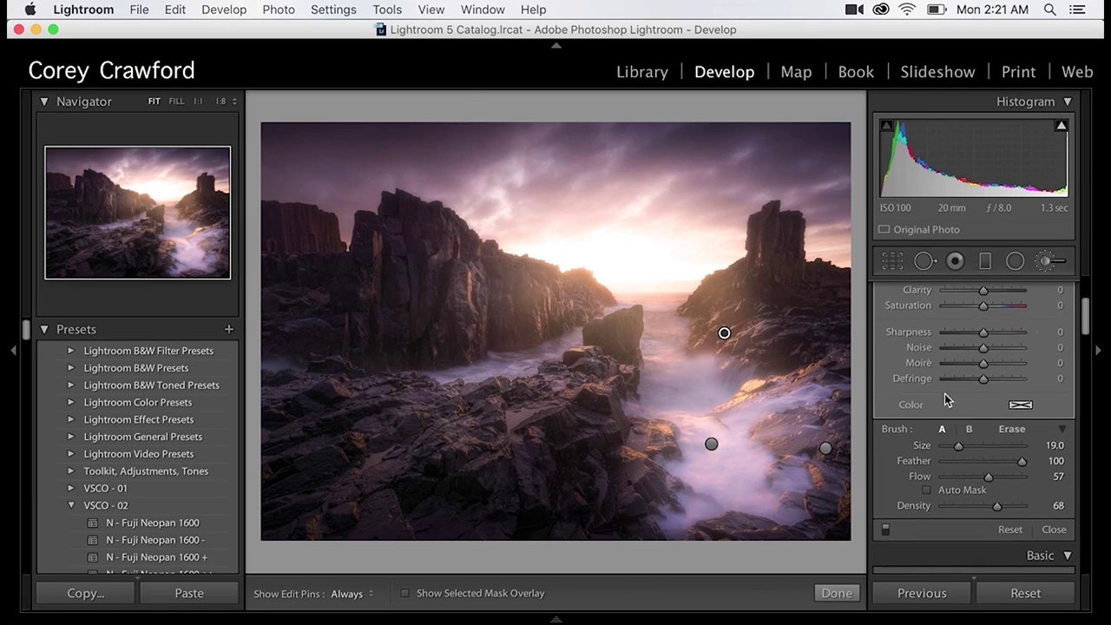
scroll(998, 391, "up", 3)
scroll(1020, 330, "down", 2)
scroll(1020, 330, "down", 2)
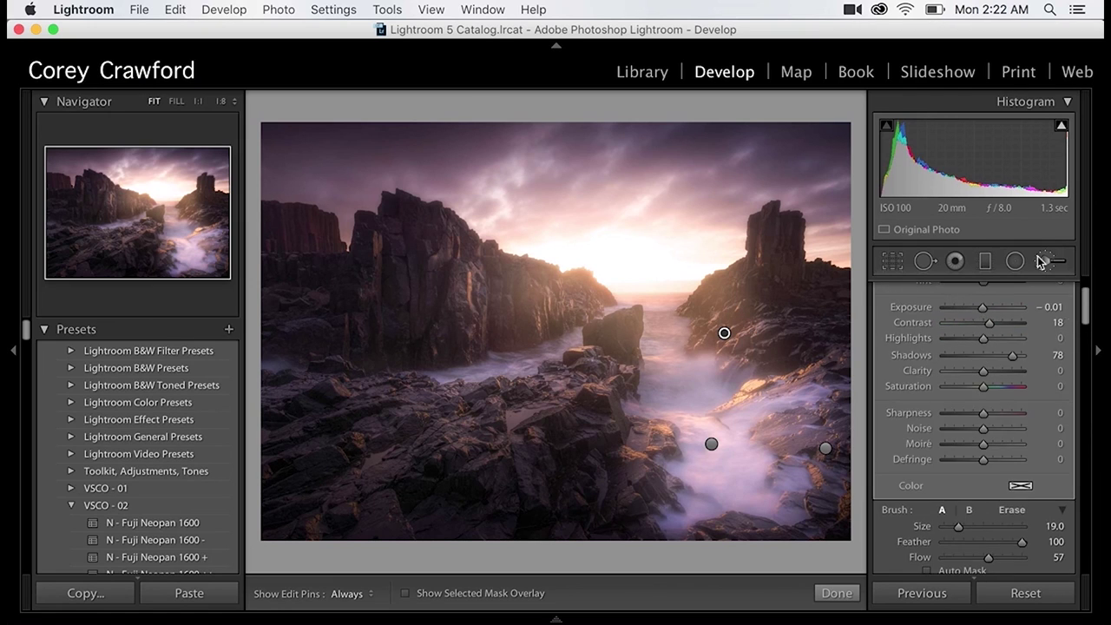
left_click(1046, 260)
Toggle the radial filters off and on to compare, then close the tool.
left_click(1015, 261)
scroll(972, 395, "down", 3)
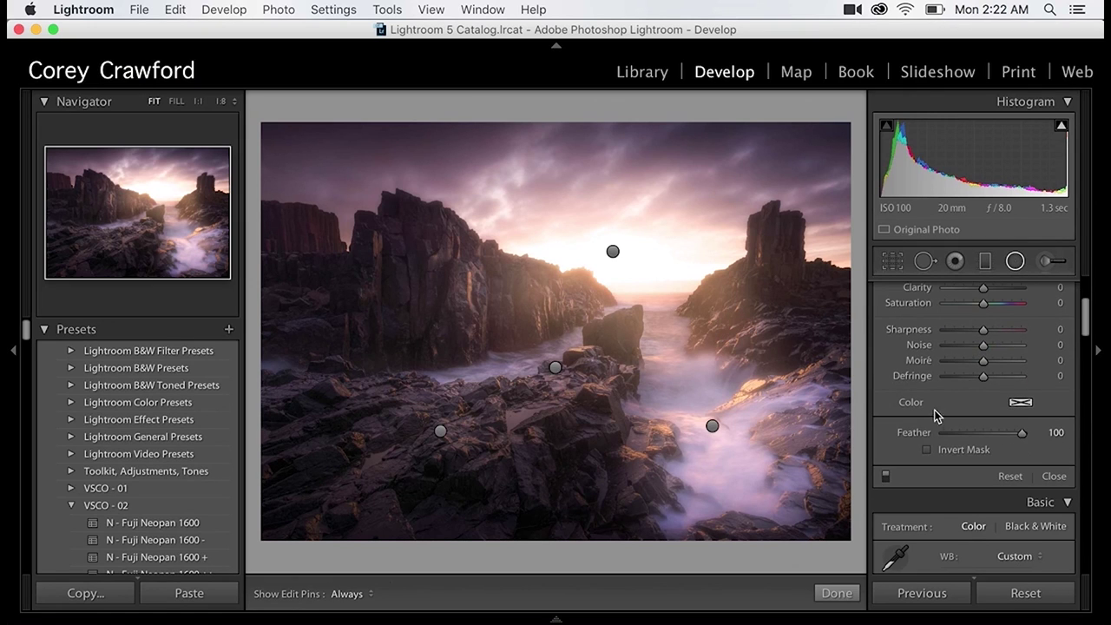
left_click(886, 476)
left_click(887, 476)
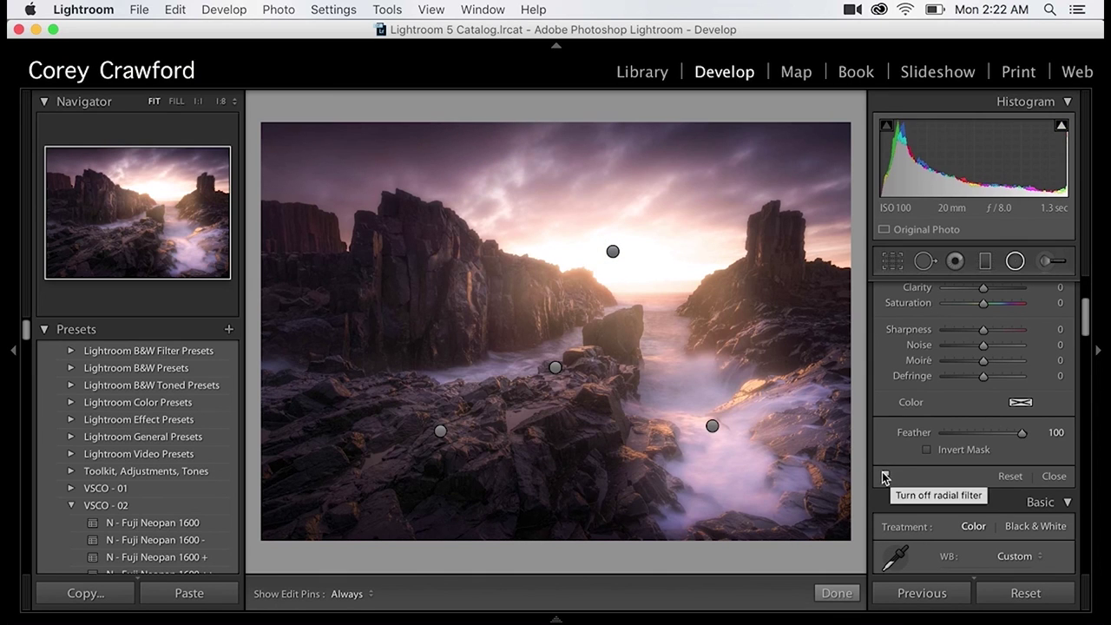
left_click(886, 475)
left_click(886, 475)
left_click(887, 476)
left_click(886, 476)
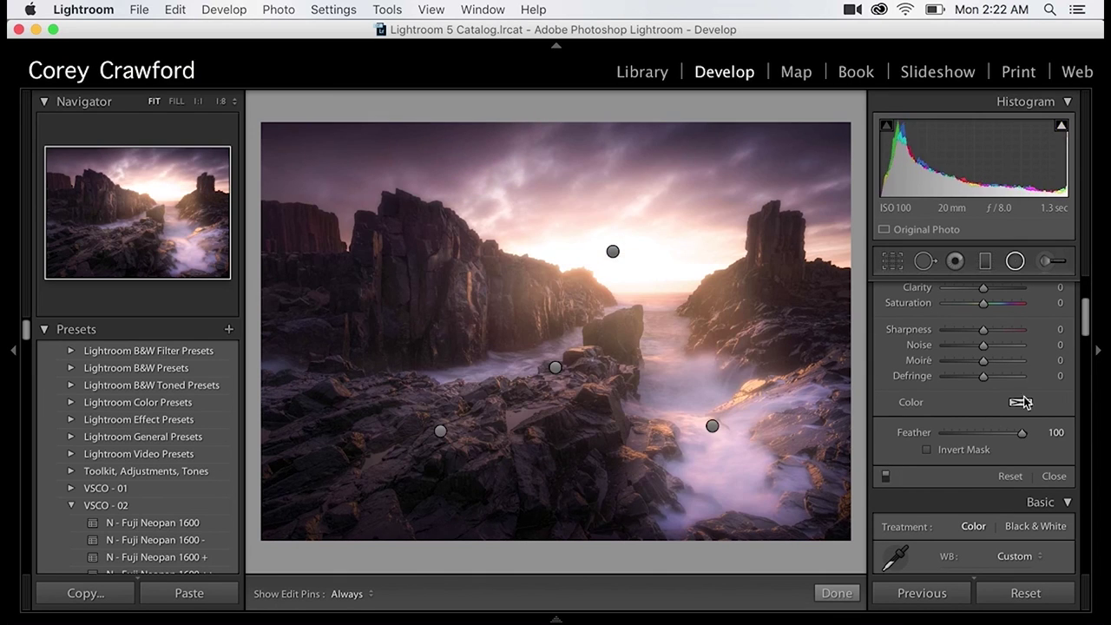
left_click(1054, 476)
Set global Contrast +10, Shadows +29 and Clarity −5 in the Basic panel.
left_click_drag(984, 441, 987, 440)
left_click_drag(984, 482, 995, 485)
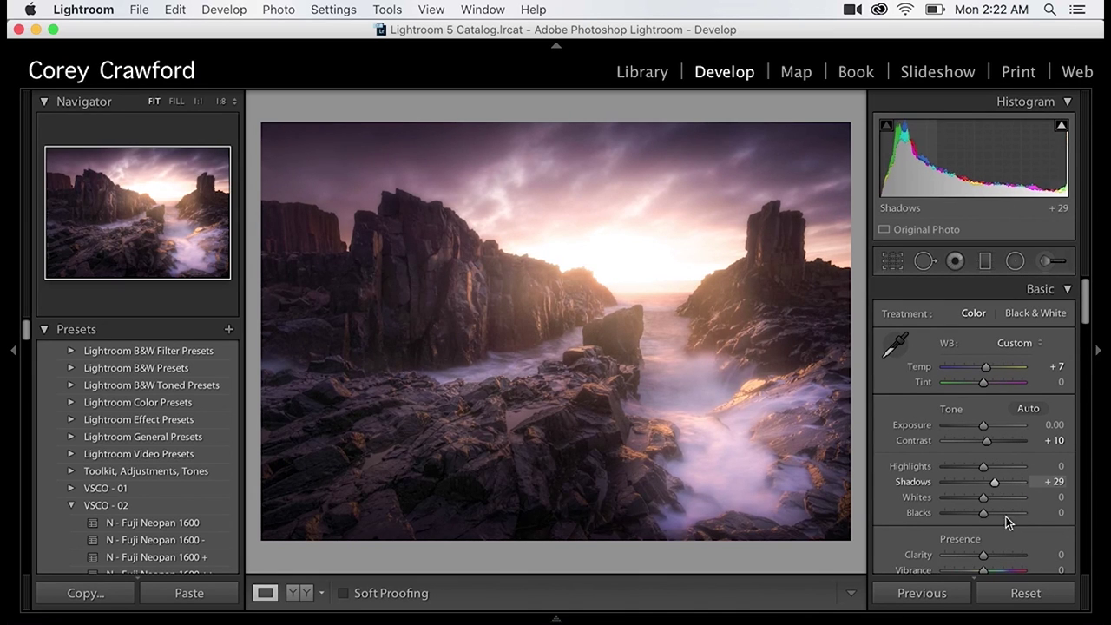
left_click_drag(984, 554, 978, 555)
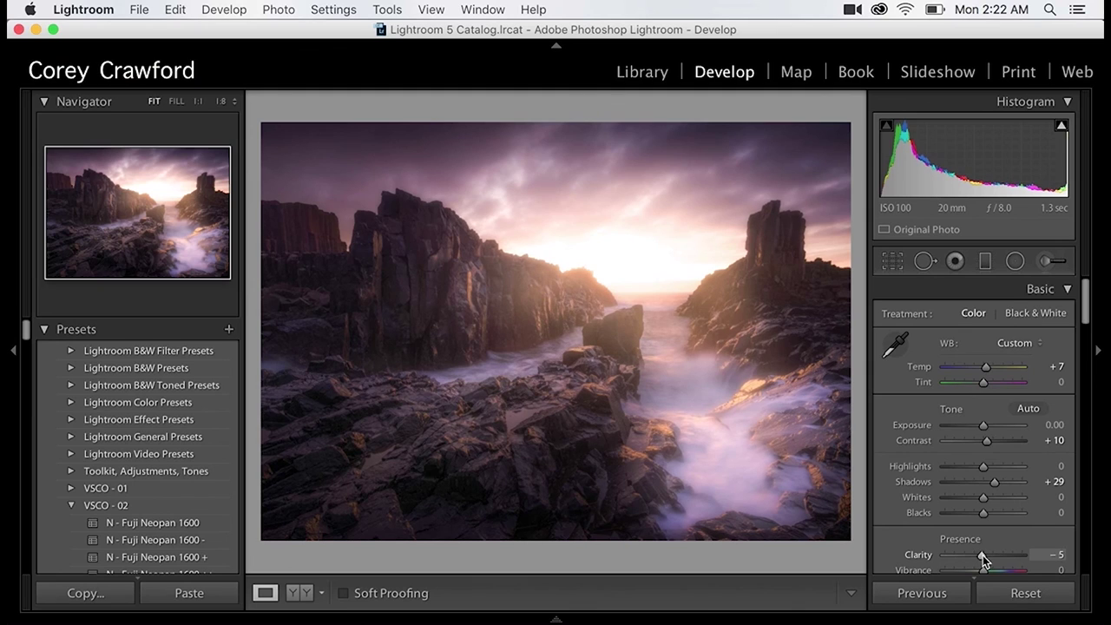
Paint a Clarity brush with stronger flow and density onto the foreground rocks, raising its Clarity.
left_click(1052, 260)
left_click(946, 317)
left_click(933, 327)
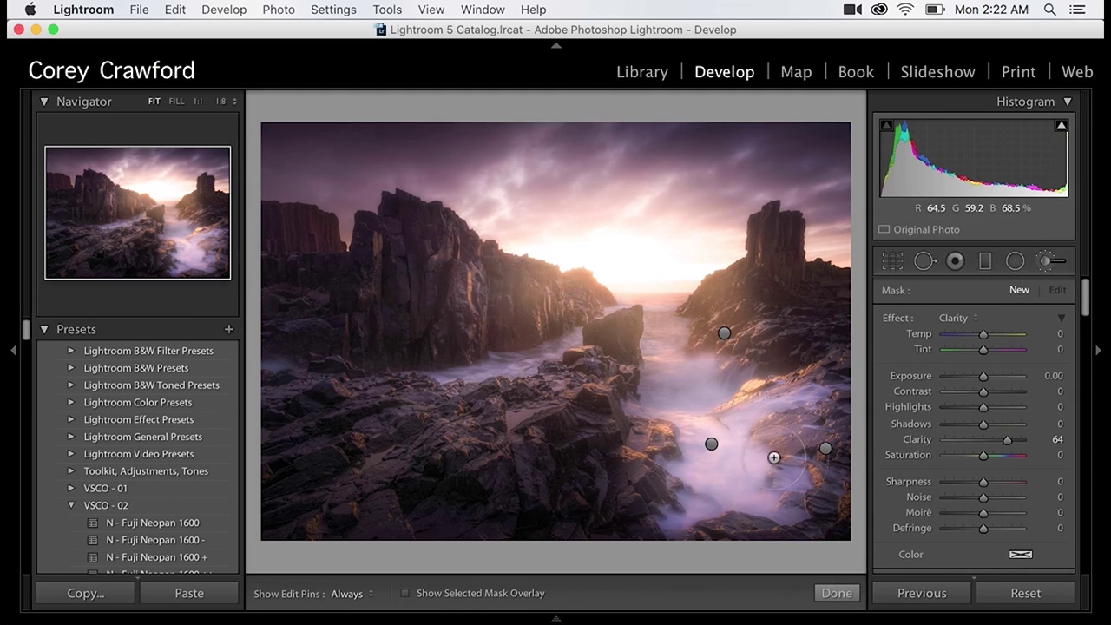
left_click_drag(999, 438, 1007, 442)
scroll(979, 517, "down", 3)
mouse_move(988, 501)
left_mouse_down()
mouse_move(999, 500)
mouse_move(1005, 530)
left_mouse_up()
key("h")
key("bracketleft")
key("h")
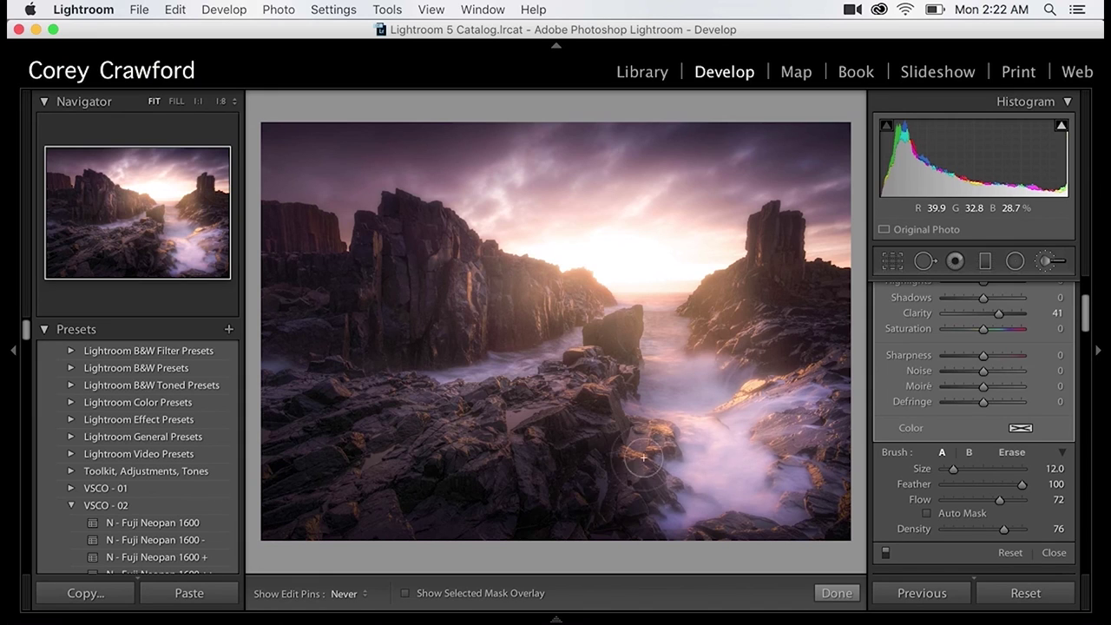
left_click_drag(999, 314, 1007, 321)
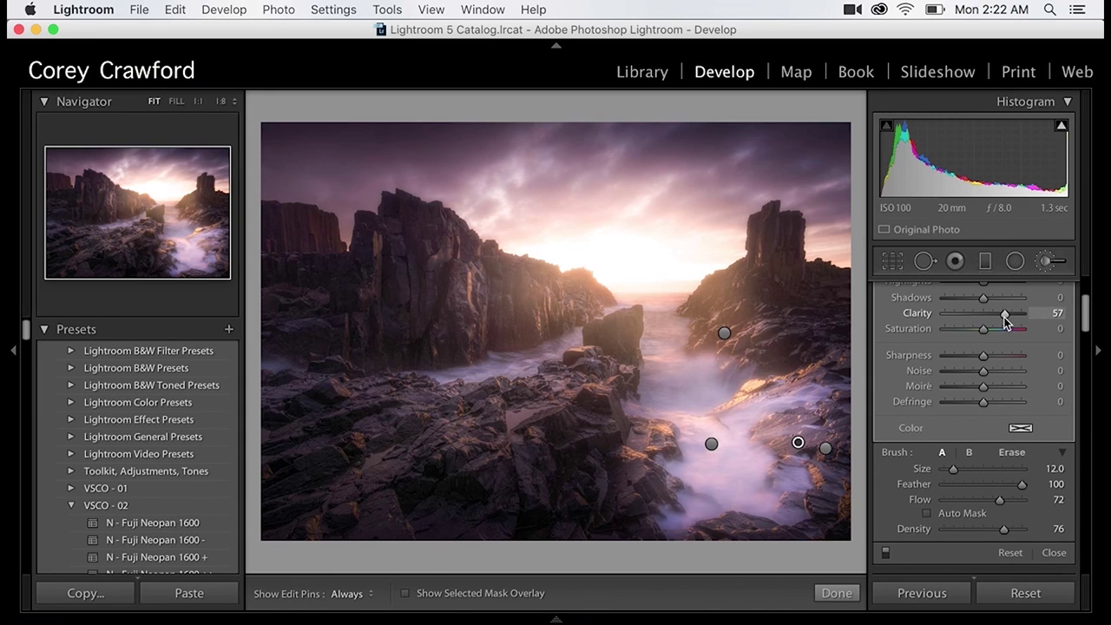
left_click(1046, 261)
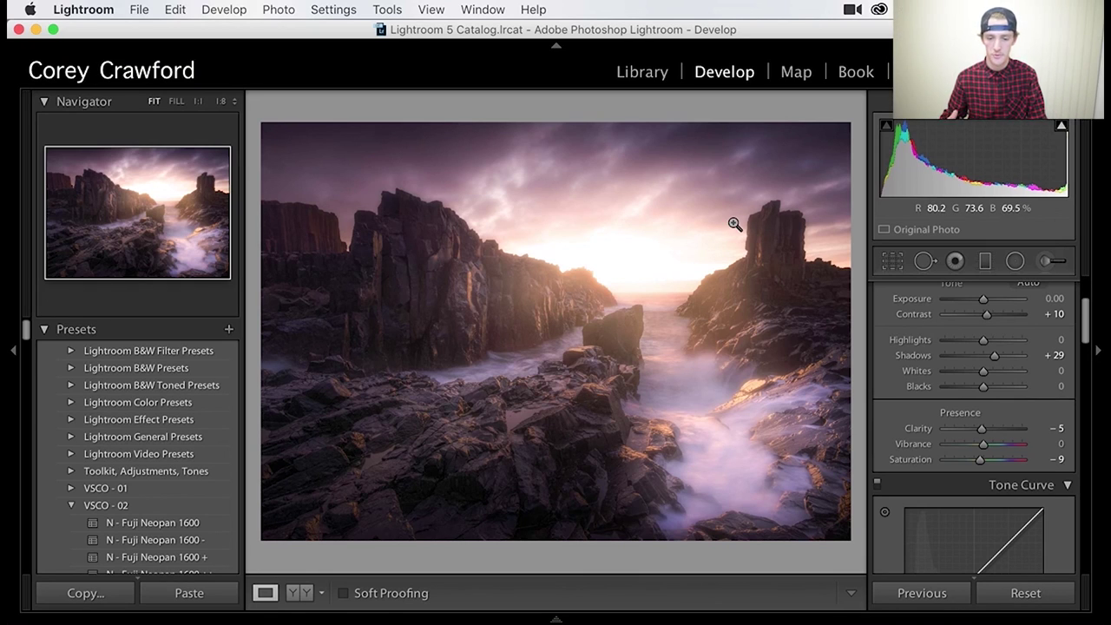
Preview the before/after view and look at the dark unedited original.
left_click(300, 593)
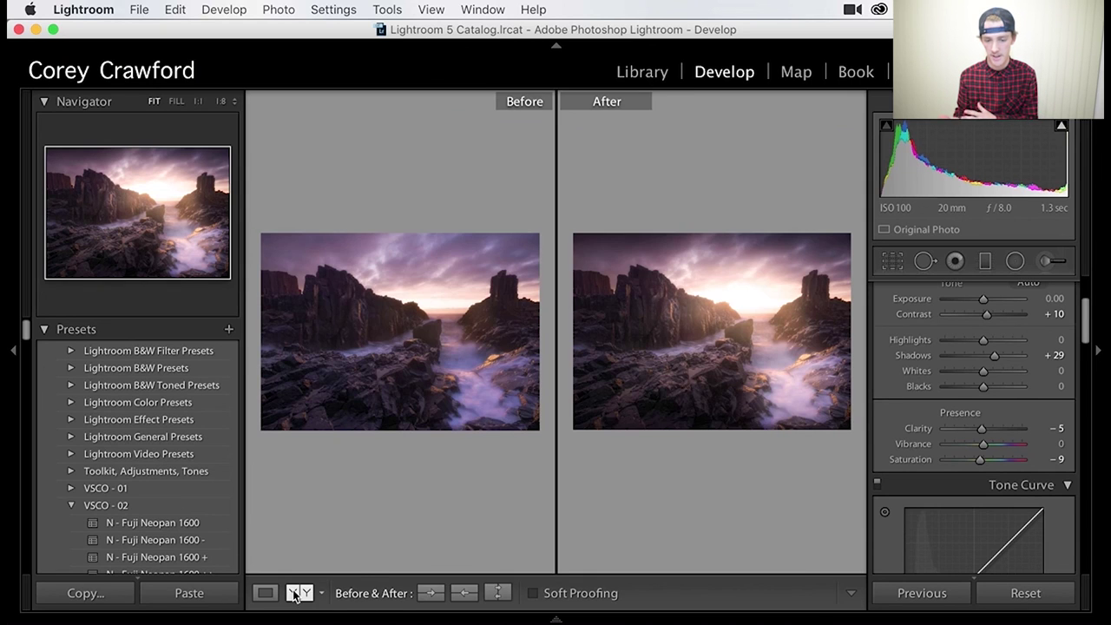
left_click(265, 593)
mouse_move(524, 620)
left_click(116, 569)
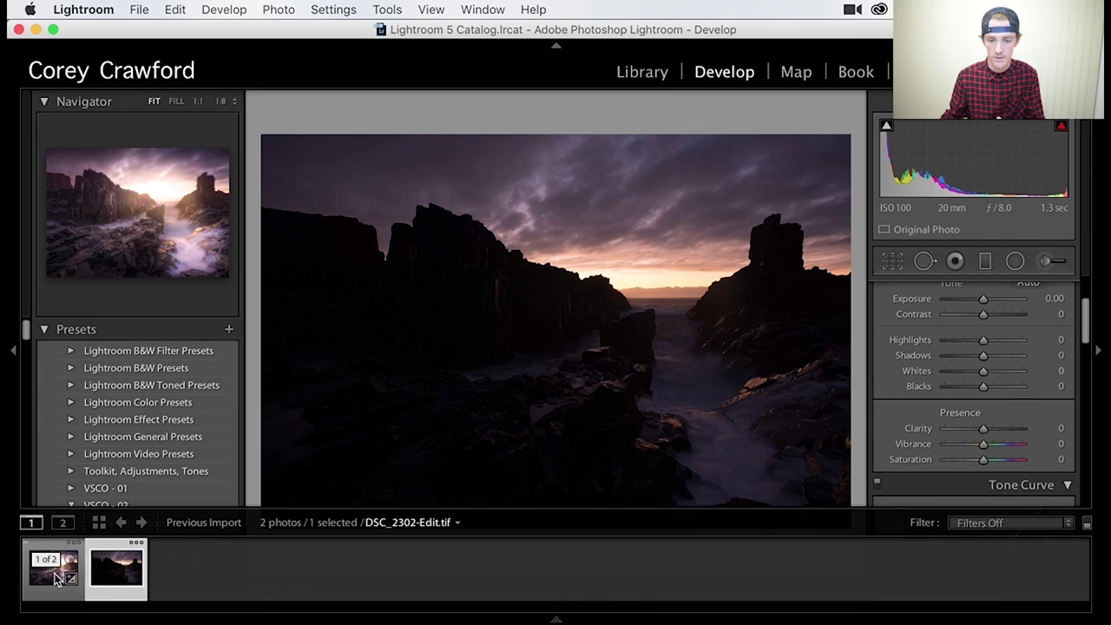
left_click(58, 577)
Compare the edited photo and dark original side by side, swapped and full screen, then resume developing.
mouse_move(189, 619)
left_click(121, 566, "shift")
key("c")
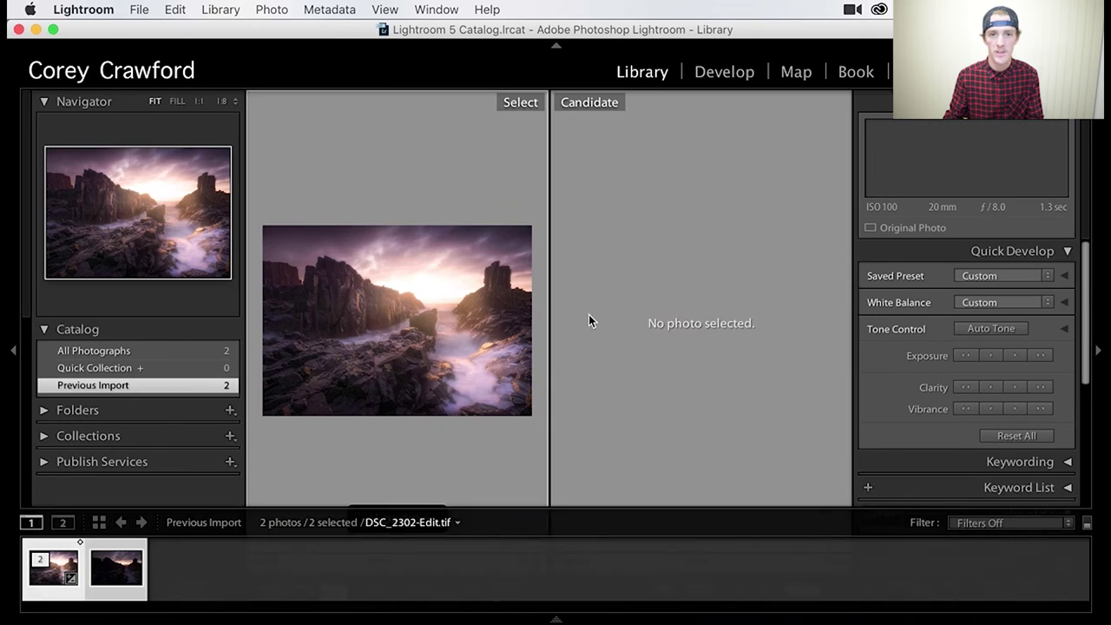
left_click(662, 593)
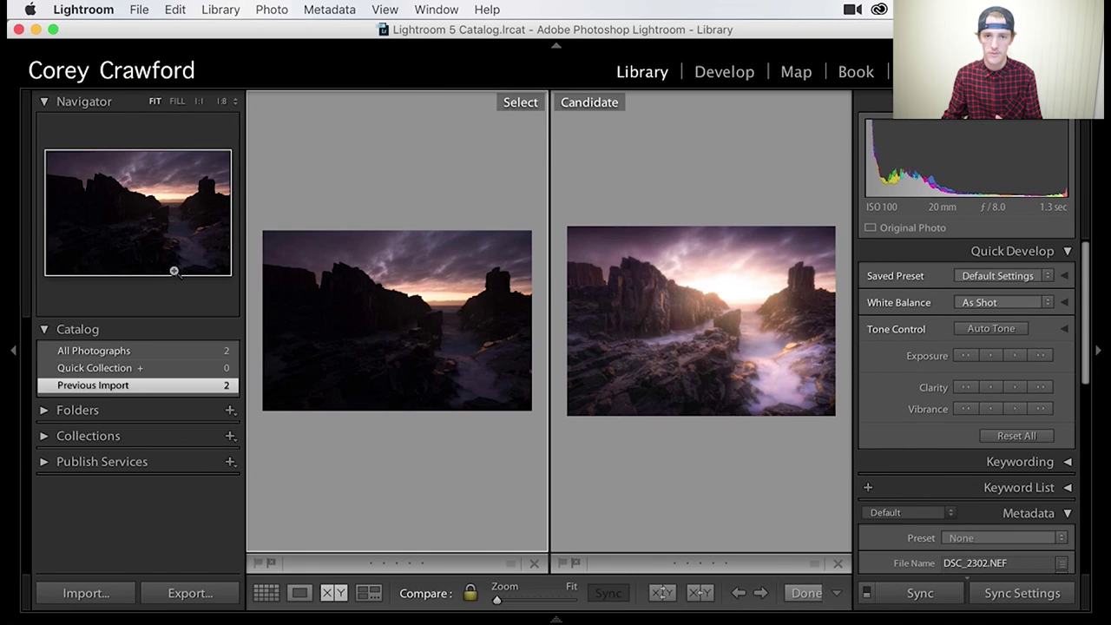
key("shift+f")
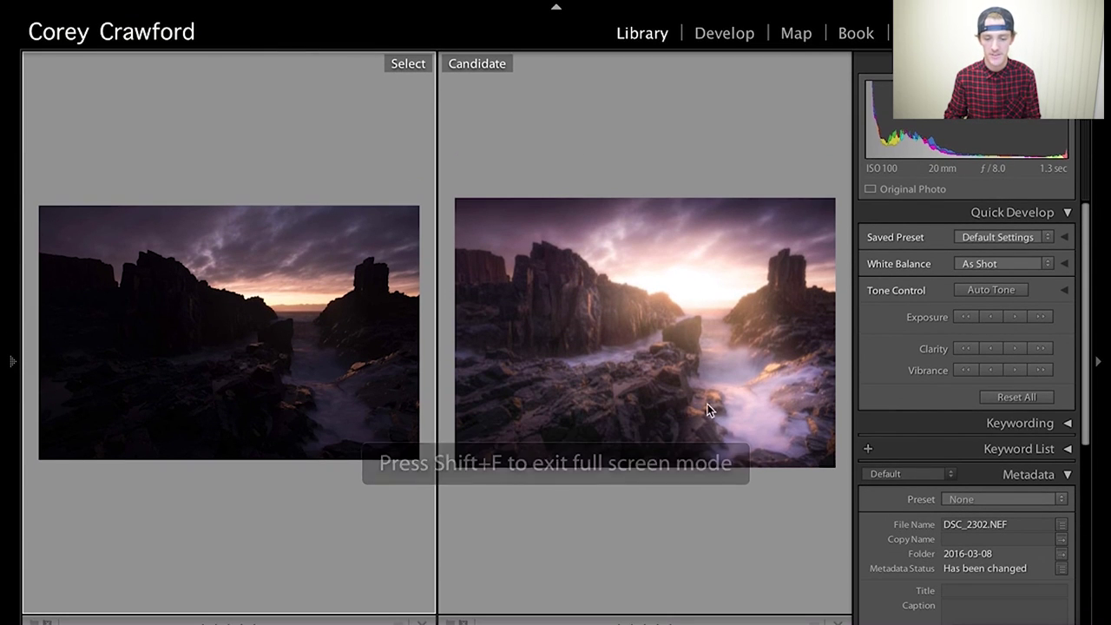
key("shift+f")
key("shift+f")
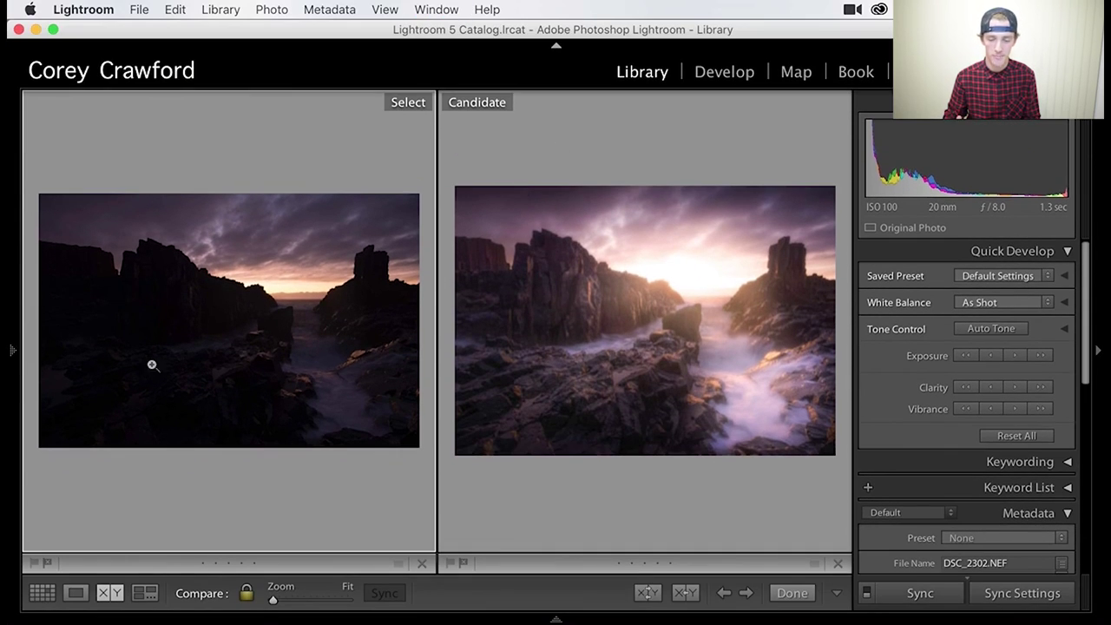
left_click(9, 352)
key("g")
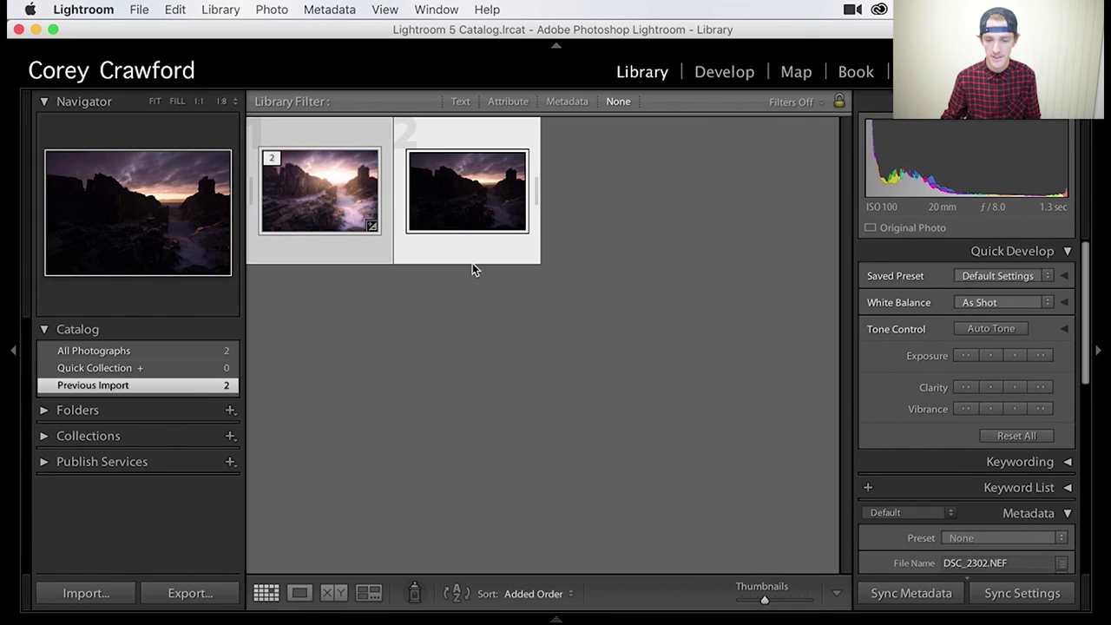
left_click(720, 76)
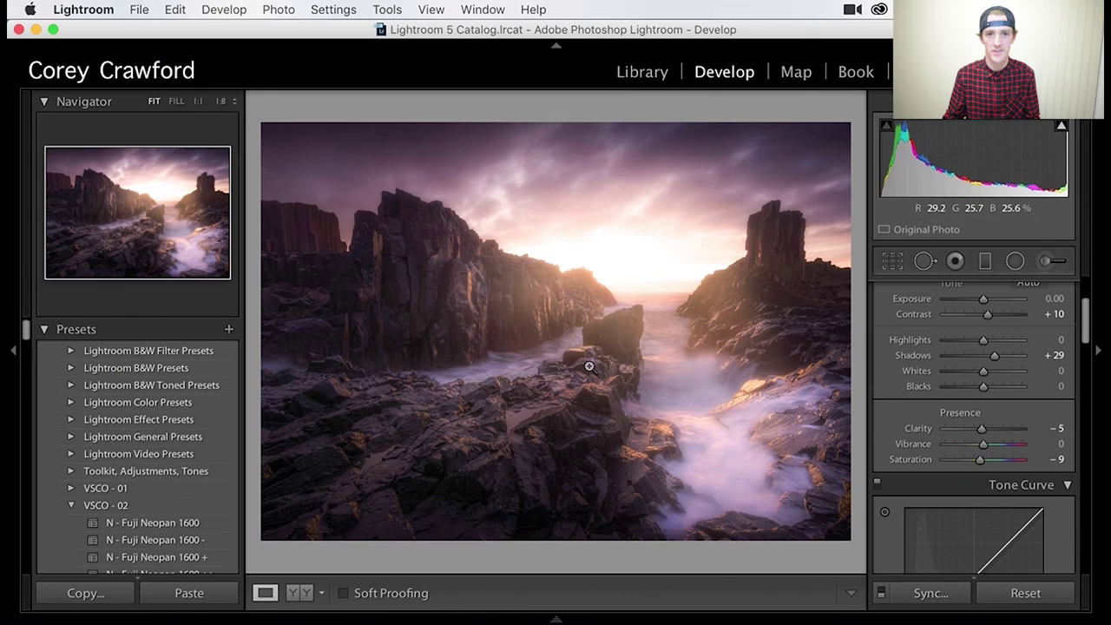